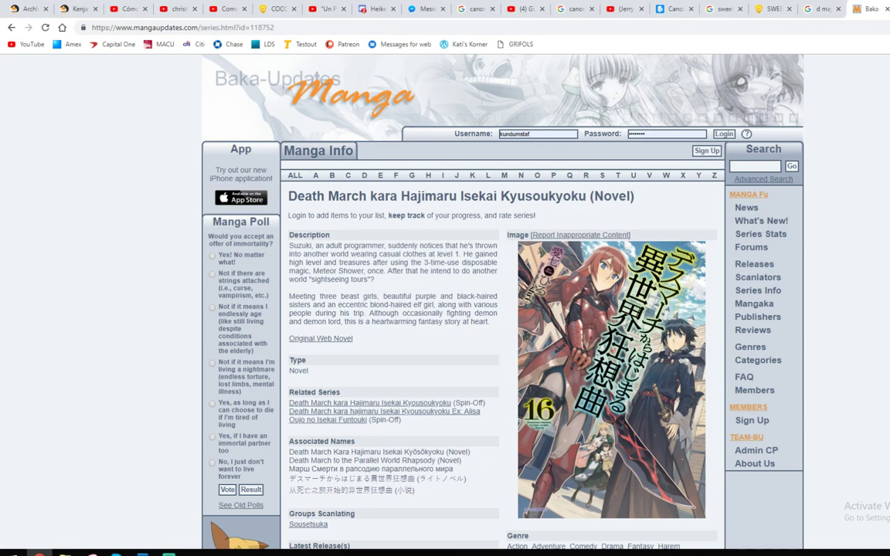
# Step: Review the Baka-Updates entry for the novel Death March kara Hajimaru Isekai Kyusoukyoku, including its description, releases and title
pyautogui.scroll(-1, 502, 309)
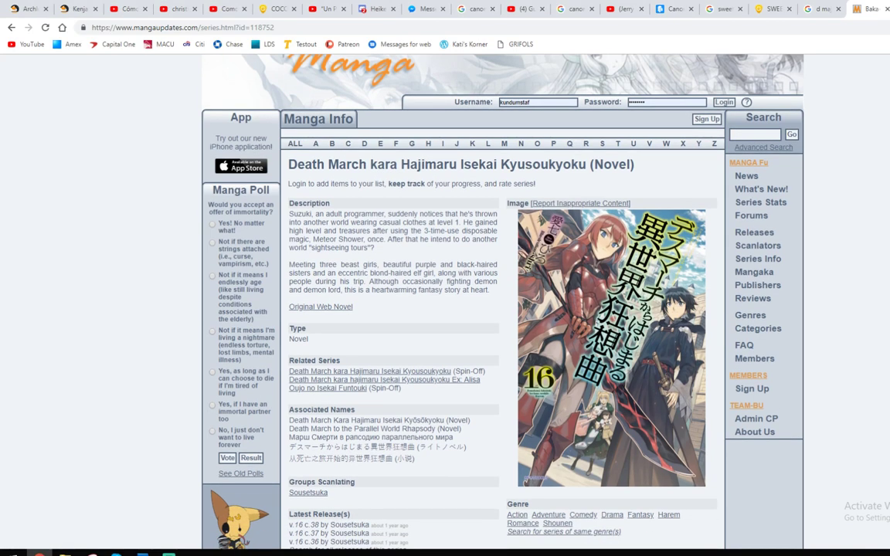
pyautogui.scroll(-4, 502, 309)
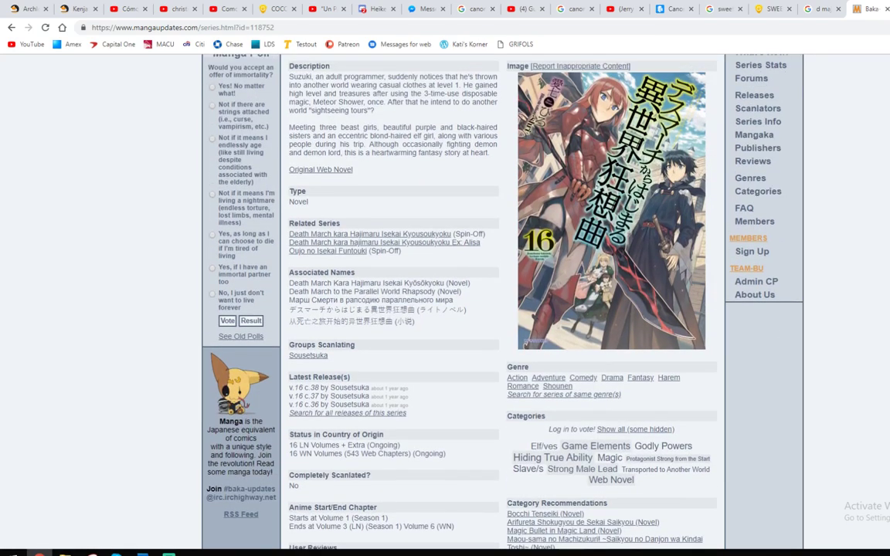
pyautogui.scroll(4, 878, 104)
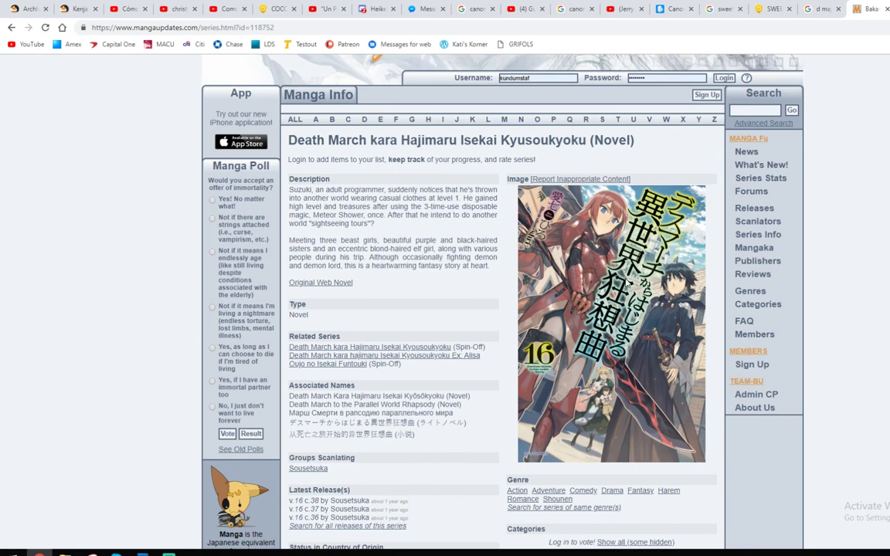
pyautogui.scroll(-5, 481, 363)
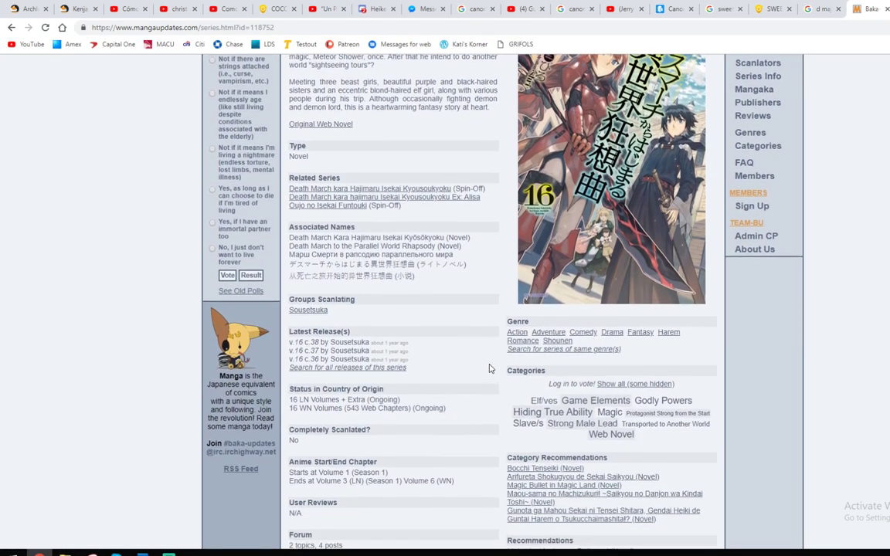
pyautogui.scroll(7, 489, 368)
pyautogui.moveTo(297, 198); pyautogui.dragTo(423, 197)
pyautogui.click(448, 195)
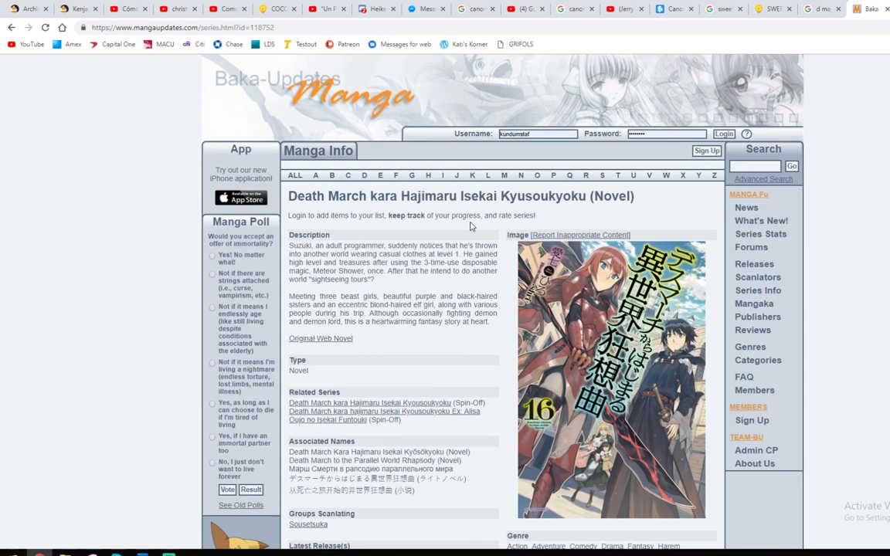
# Step: Return to the search results, open the manga version's Baka-Updates entry and review its releases and description
pyautogui.hotkey('alt', 'Left')
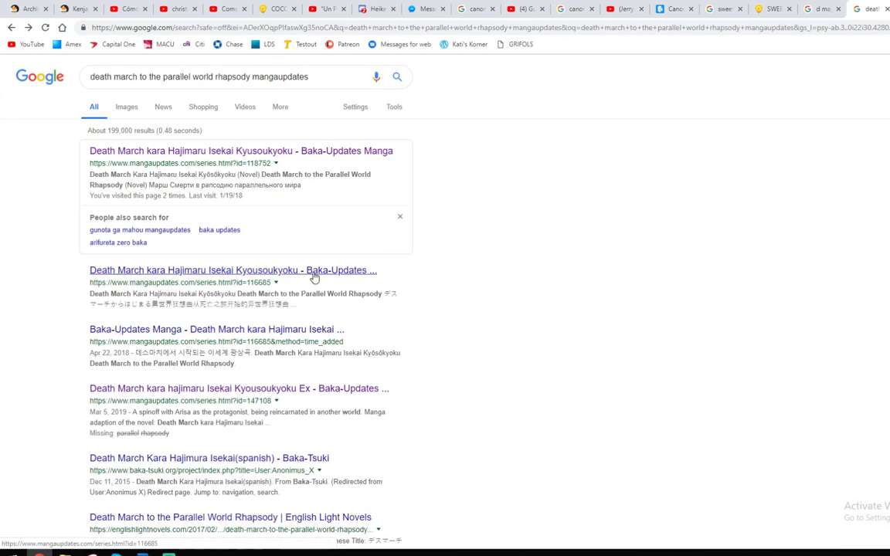
pyautogui.click(313, 275)
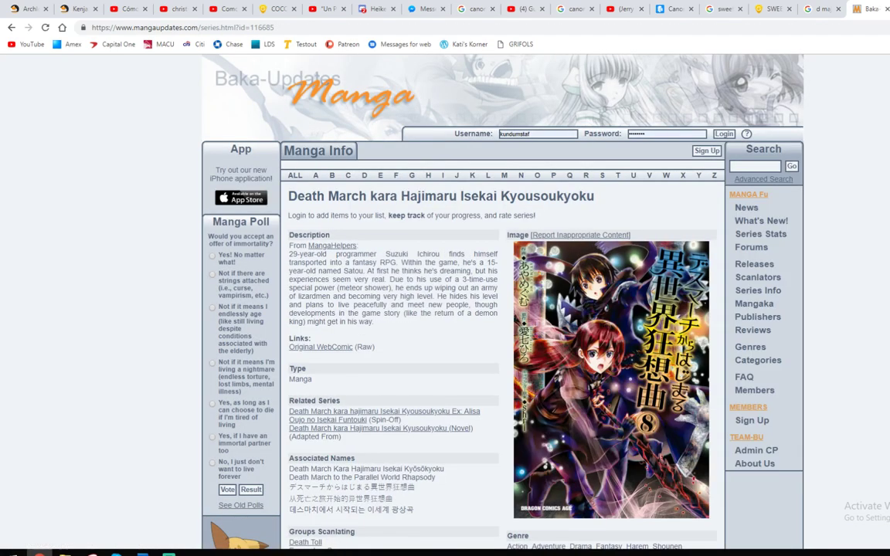
pyautogui.scroll(-3, 502, 302)
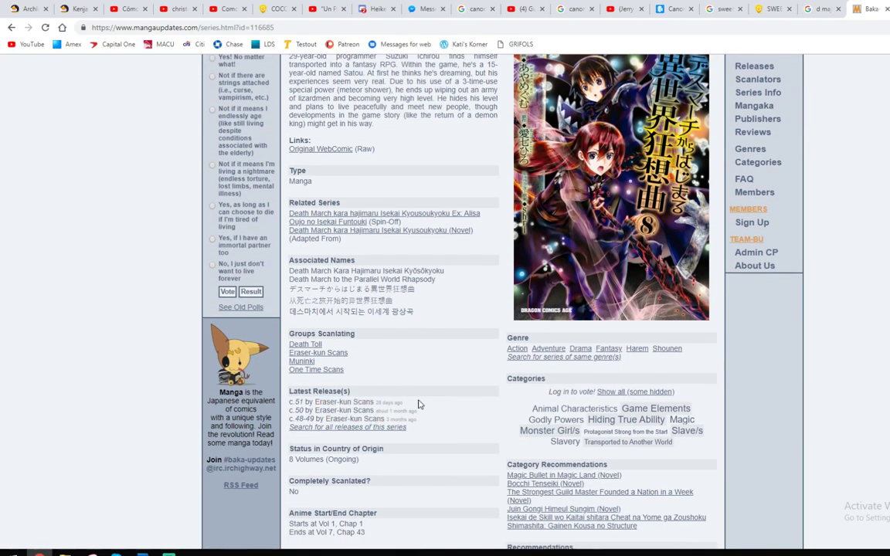
pyautogui.scroll(1, 456, 378)
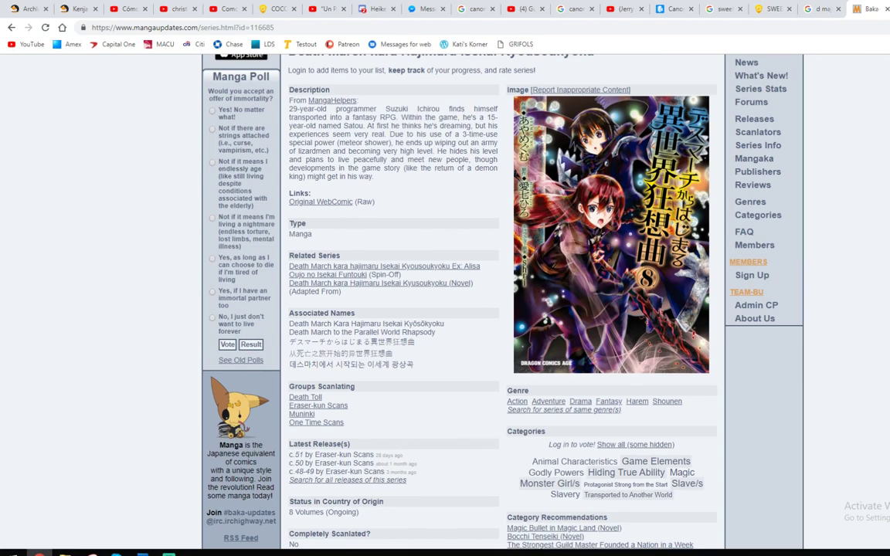
pyautogui.scroll(1, 455, 309)
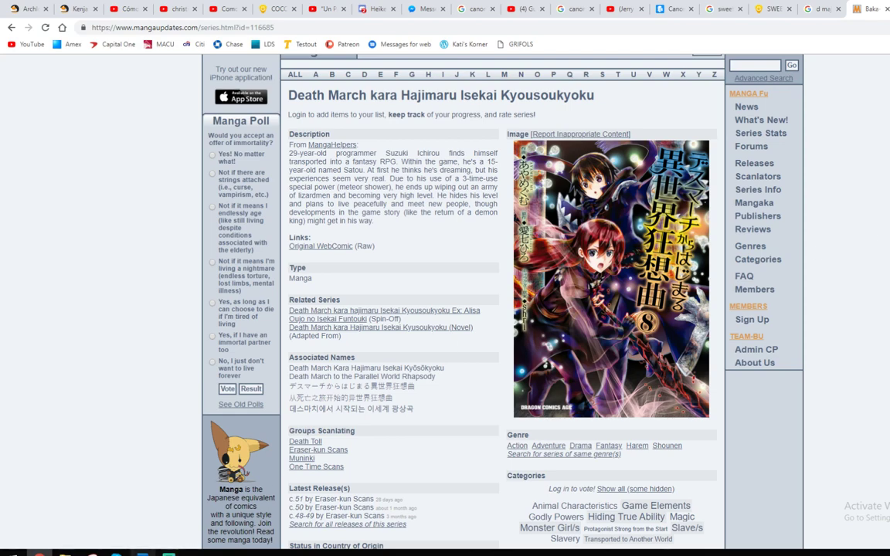
# Step: Switch to Photoshop and examine page 002.jpg up close, especially the Japanese text over the dark cloak and the upper panels
pyautogui.moveTo(143, 551)
pyautogui.click(143, 510)
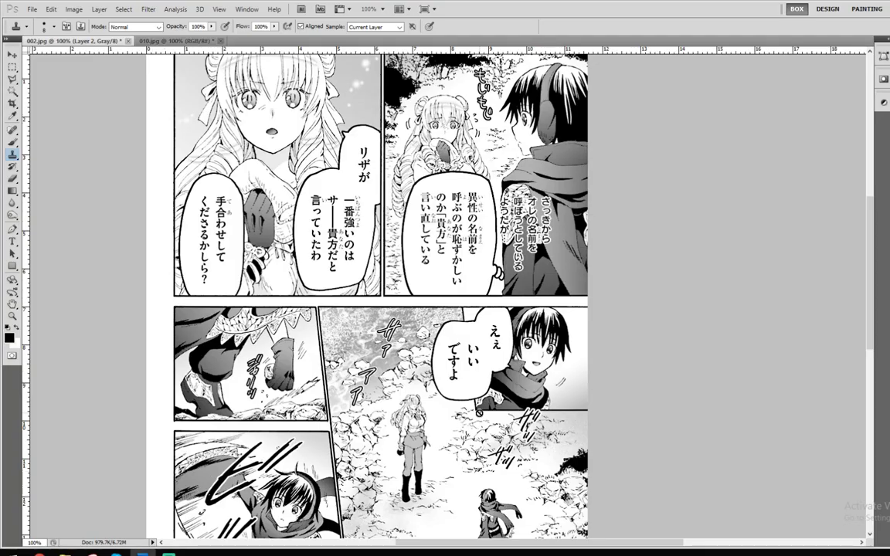
pyautogui.moveTo(495, 255); pyautogui.dragTo(516, 269)
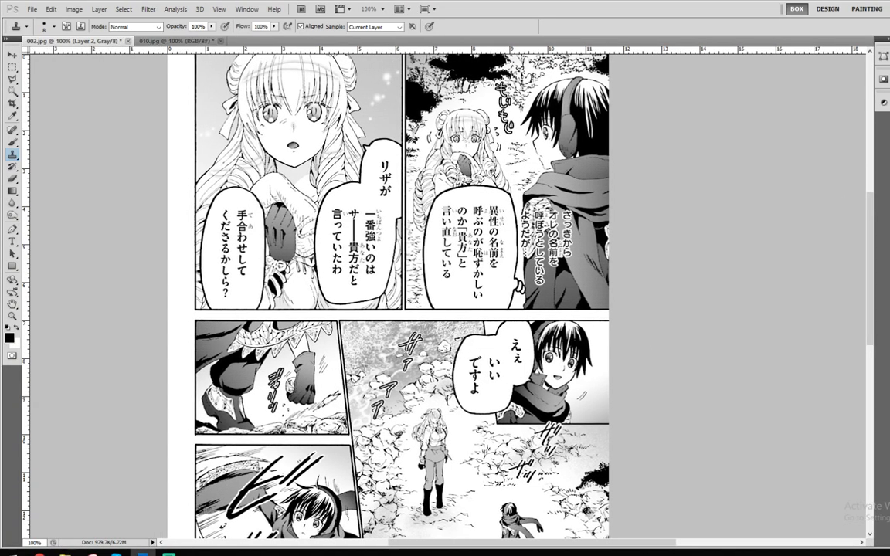
pyautogui.moveTo(792, 155); pyautogui.dragTo(821, 153)
pyautogui.hotkey('ctrl', '+')
pyautogui.hotkey('ctrl', '+')
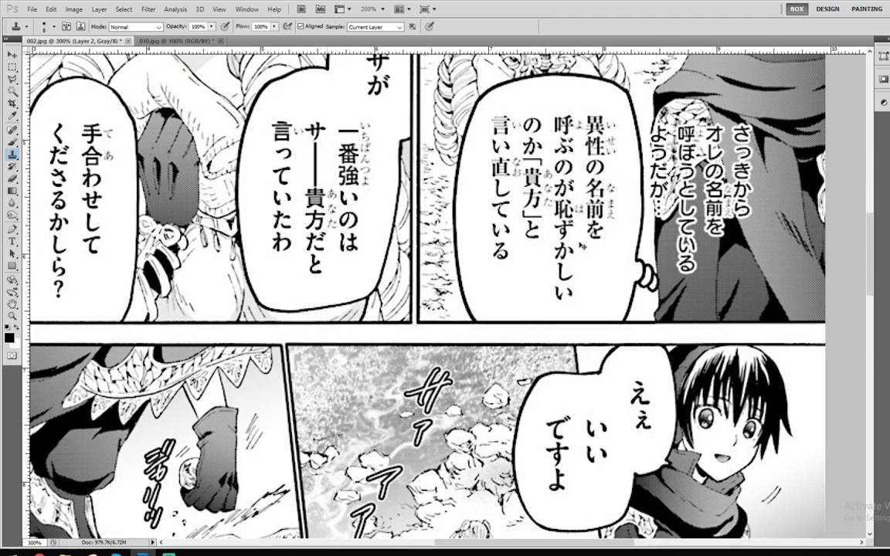
pyautogui.moveTo(737, 164)
pyautogui.mouseDown()
pyautogui.moveTo(588, 370)
pyautogui.moveTo(591, 394)
pyautogui.mouseUp()
pyautogui.scroll(-2, 610, 436)
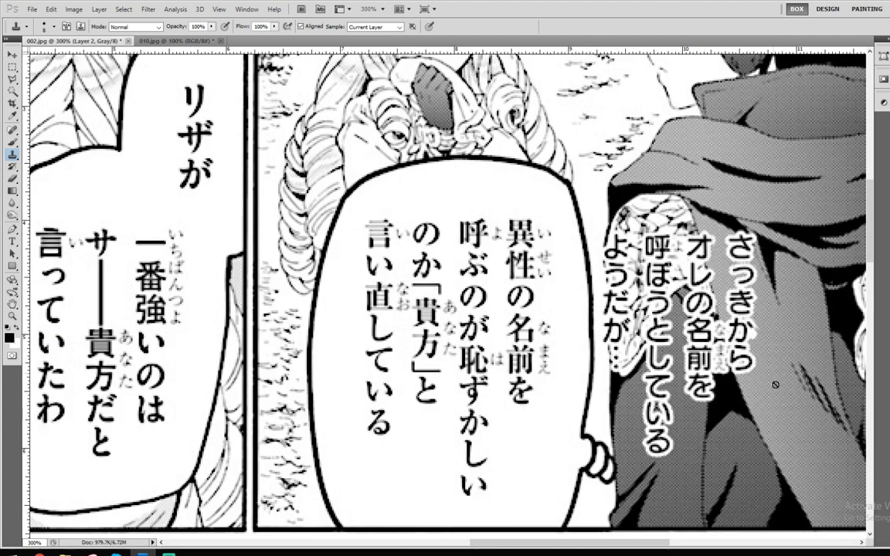
pyautogui.moveTo(870, 245)
pyautogui.mouseDown()
pyautogui.moveTo(870, 197)
pyautogui.moveTo(870, 289)
pyautogui.moveTo(870, 252)
pyautogui.mouseUp()
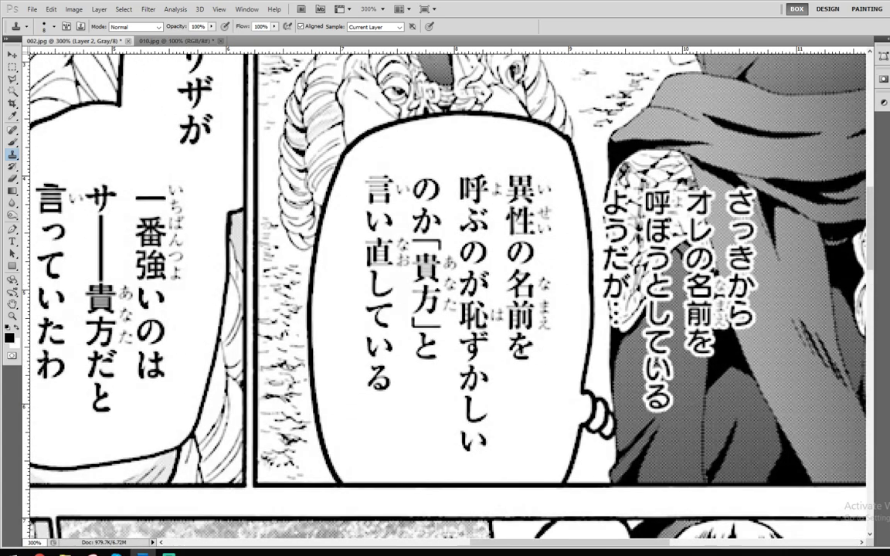
pyautogui.scroll(5, 448, 296)
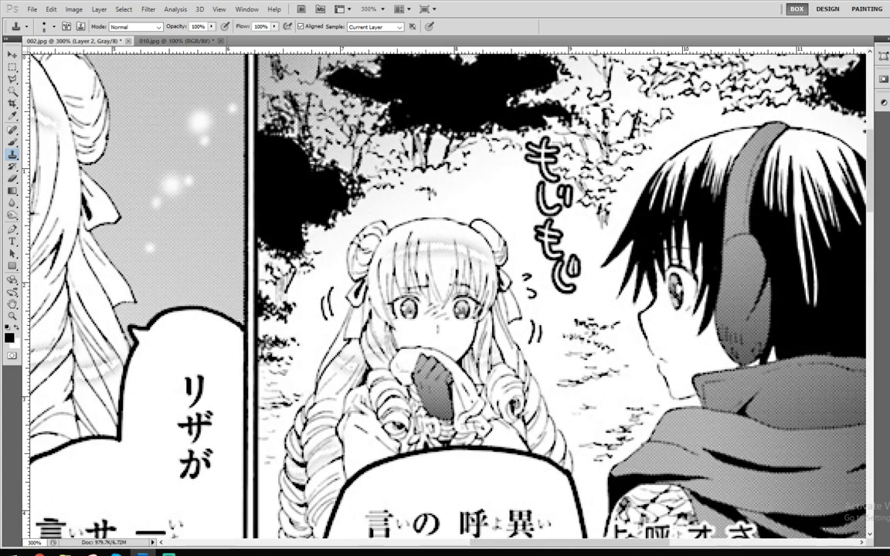
pyautogui.hotkey('ctrl', '-')
pyautogui.hotkey('ctrl', '-')
pyautogui.moveTo(386, 432); pyautogui.dragTo(335, 121)
pyautogui.scroll(3, 732, 219)
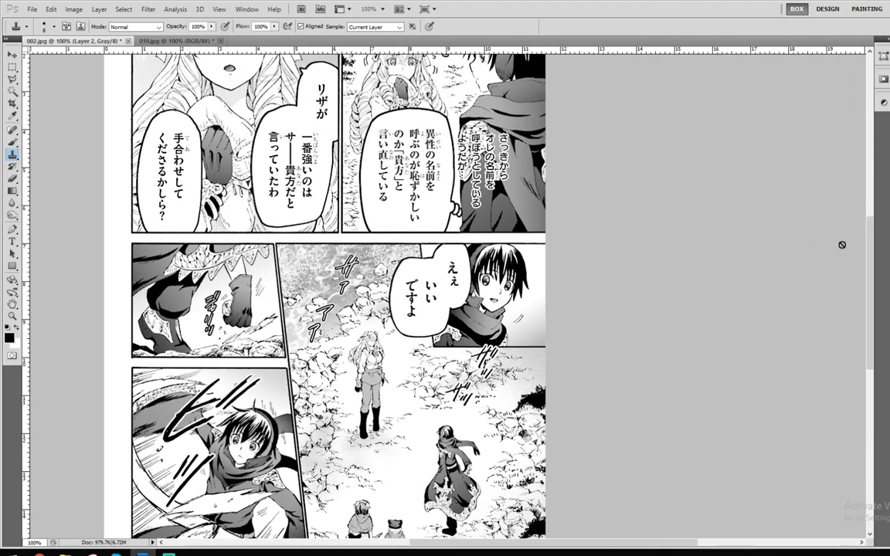
pyautogui.scroll(3, 823, 255)
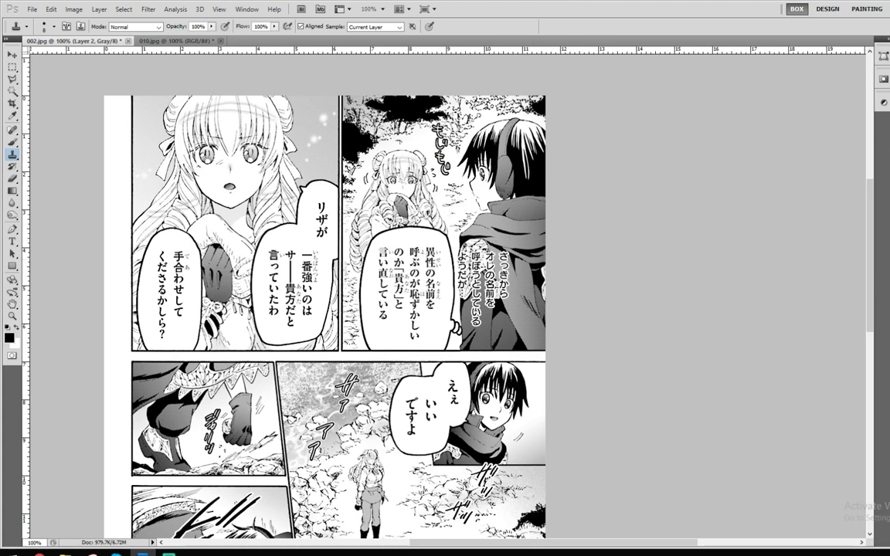
# Step: Revert 002.jpg to its saved state and convert it to grayscale with a working layer
pyautogui.press('F12')
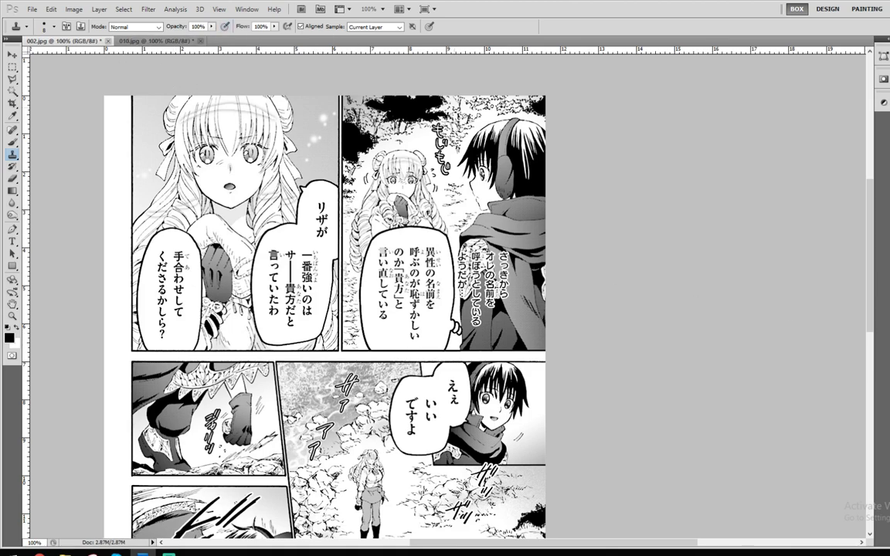
pyautogui.press('F2')
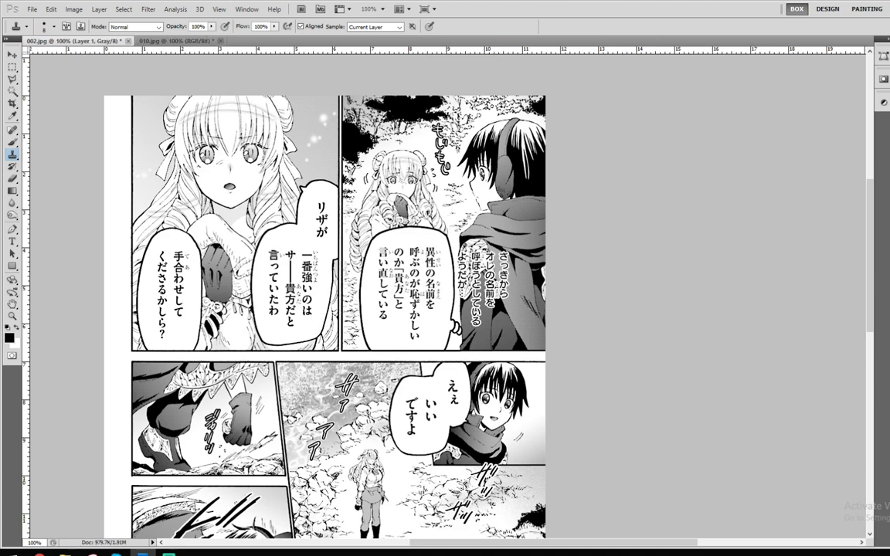
pyautogui.hotkey('ctrl', 'alt', 'z')
# Step: Try extreme Levels input settings on the page: white point 2, white point back to 255, and black point 253
pyautogui.hotkey('ctrl', 'l')
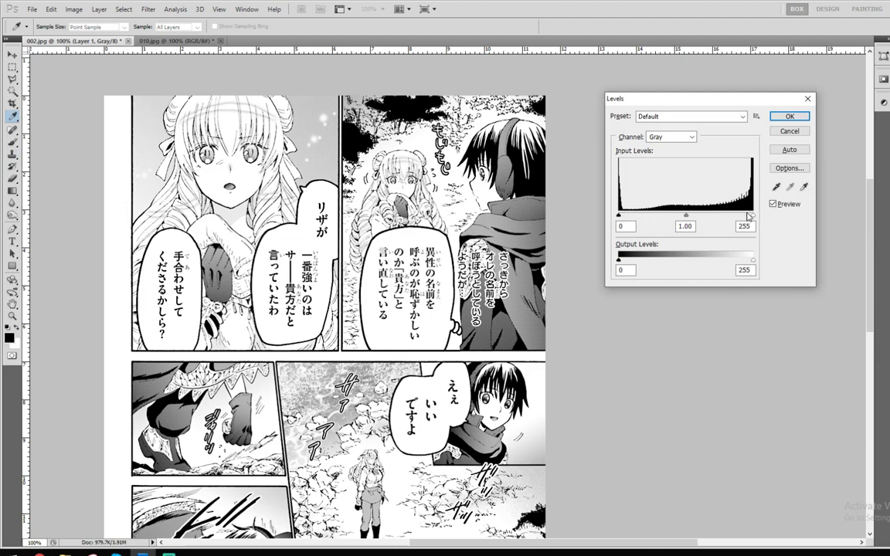
pyautogui.moveTo(753, 216); pyautogui.dragTo(620, 215)
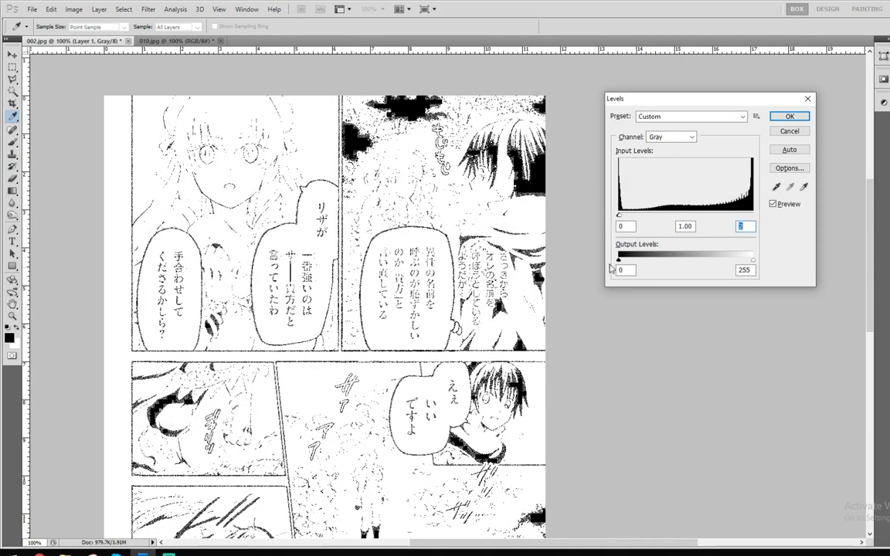
pyautogui.write('255')
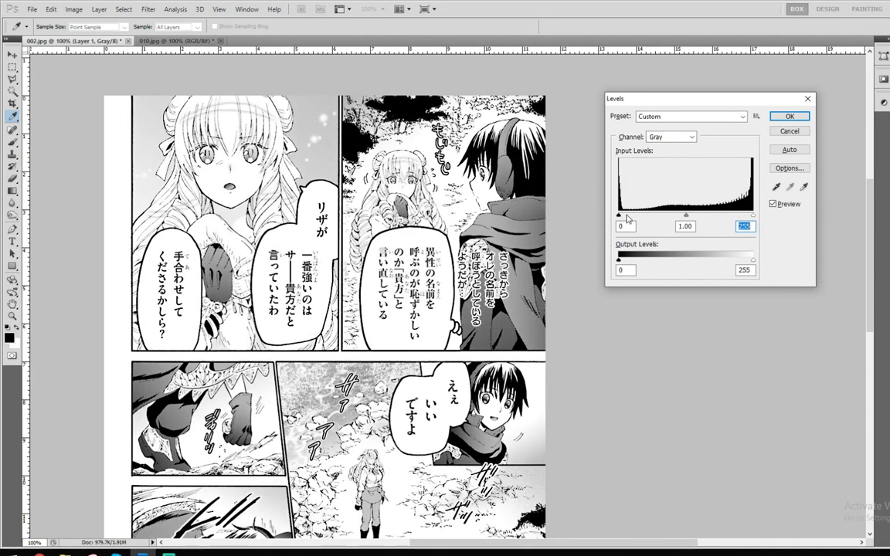
pyautogui.moveTo(619, 216); pyautogui.dragTo(819, 217)
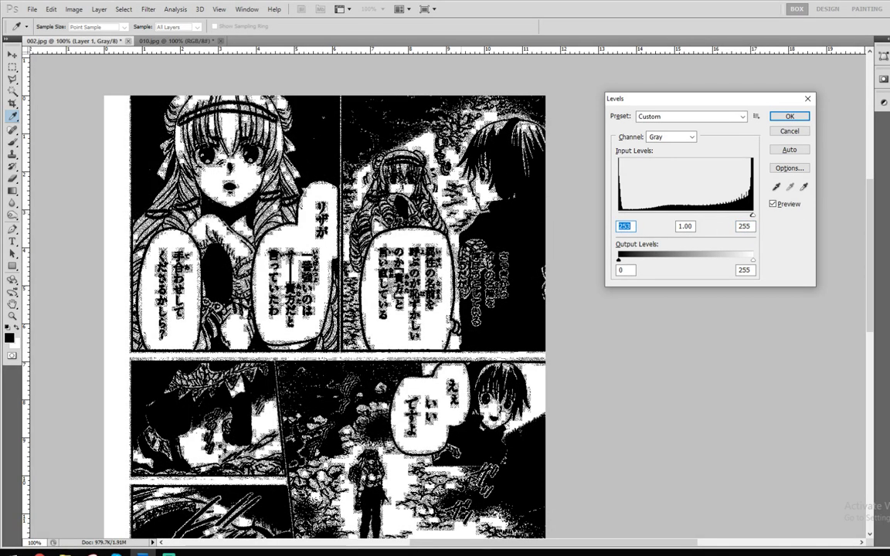
pyautogui.press('Return')
pyautogui.press('s')
pyautogui.hotkey('ctrl', 'z')
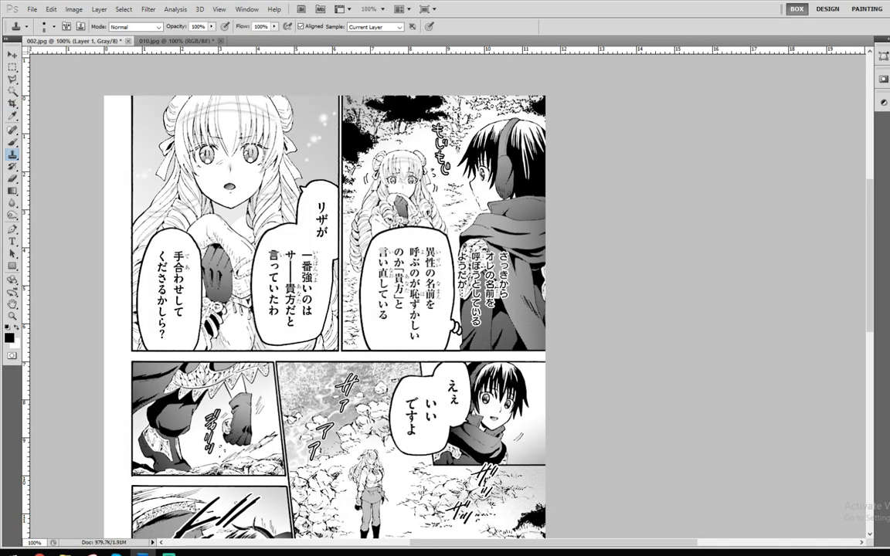
pyautogui.hotkey('ctrl', 'l')
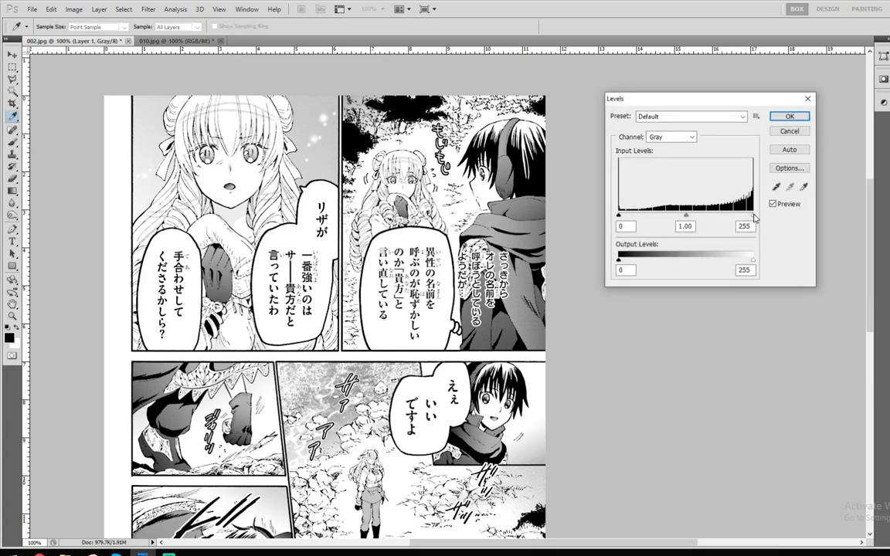
pyautogui.moveTo(755, 220); pyautogui.dragTo(773, 224)
pyautogui.moveTo(619, 217); pyautogui.dragTo(828, 219)
pyautogui.click(790, 131)
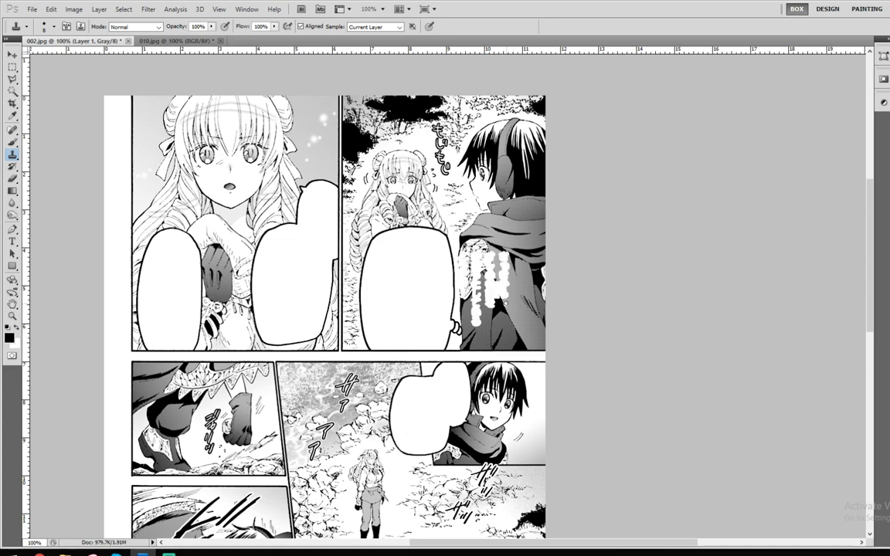
# Step: Reduce the Clone Stamp brush size for detailed repair of the erased text area on the cloak
pyautogui.keyDown('alt'); pyautogui.scroll(13, 503, 275); pyautogui.keyUp('alt')
pyautogui.press('[')
pyautogui.press('[')
pyautogui.press('[')
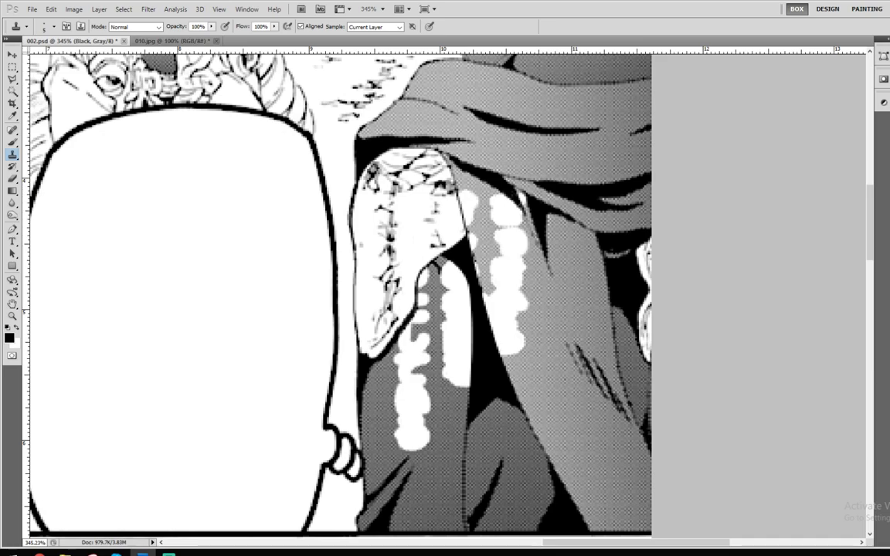
# Step: Undo the black outlines redrawn across the cloak's white patches and make the Black layer active
pyautogui.hotkey('ctrl', 'z')
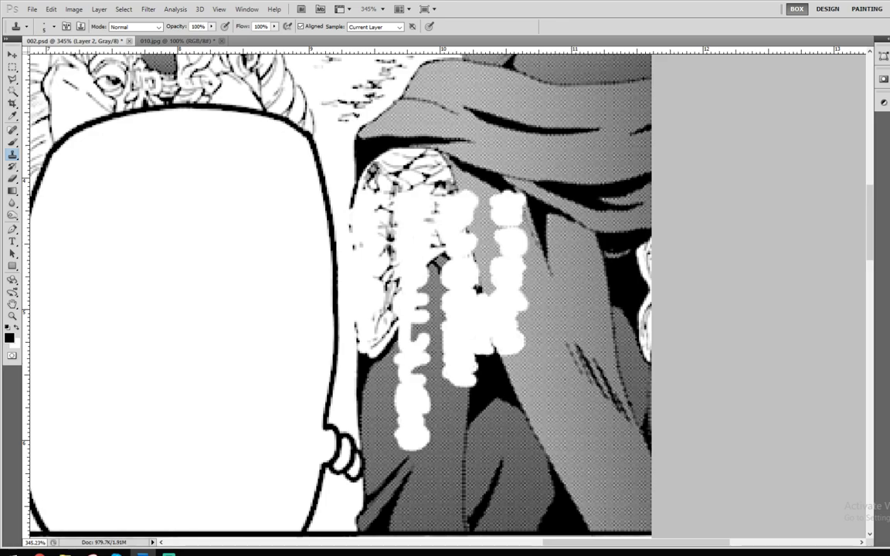
pyautogui.hotkey('alt', ']')
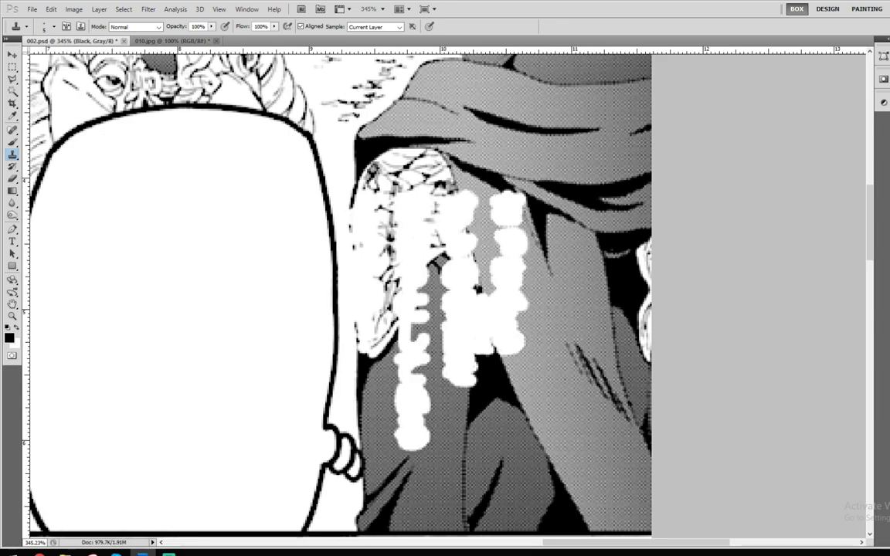
pyautogui.moveTo(506, 191); pyautogui.dragTo(523, 211)
# Step: Set the 1 px Brush to maximum hardness and redraw the black fold edge above the rightmost erased patch
pyautogui.click(13, 142)
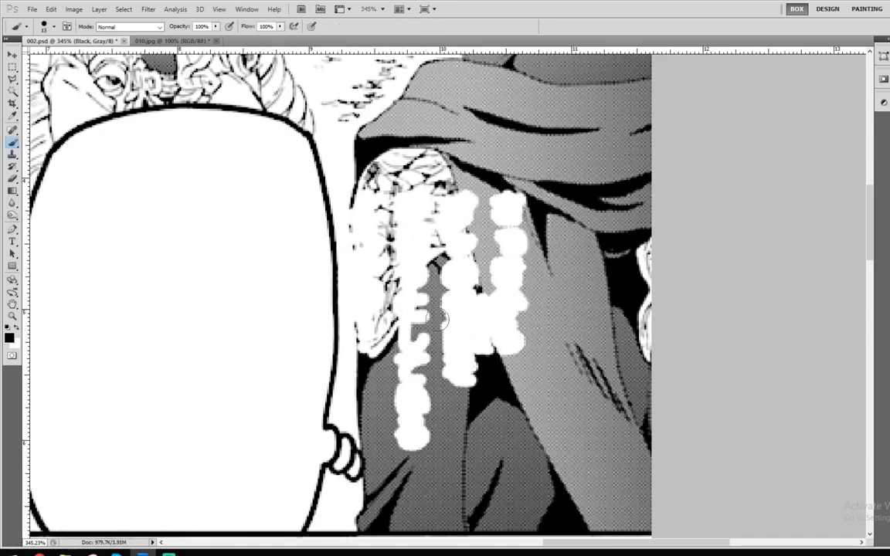
pyautogui.scroll(5, 475, 200)
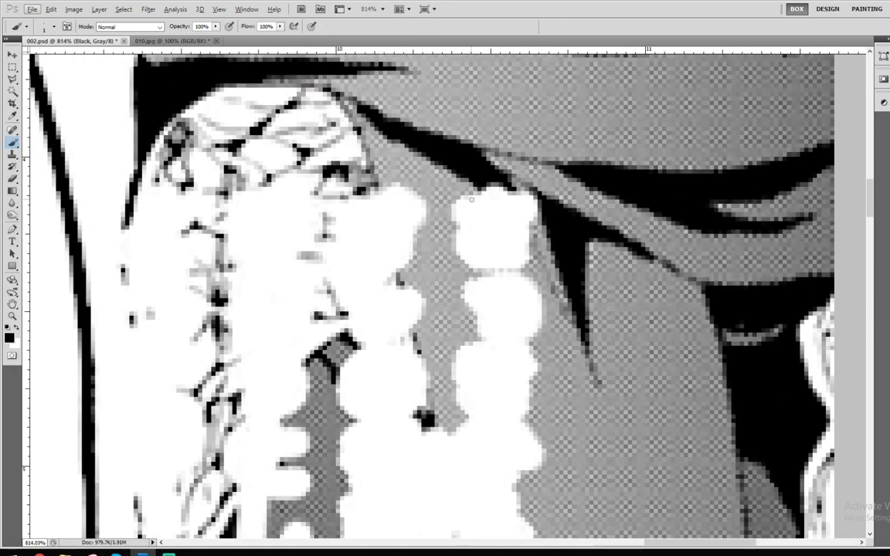
pyautogui.rightClick(476, 199)
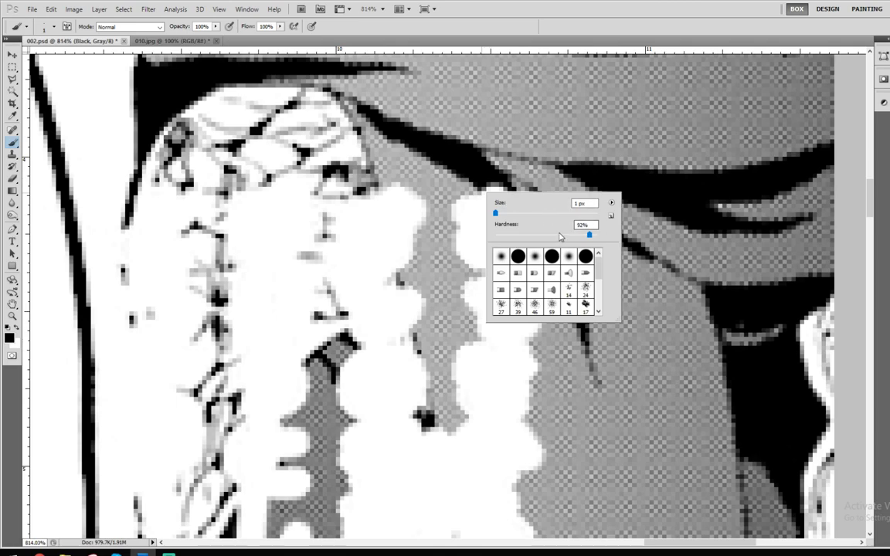
pyautogui.moveTo(590, 235); pyautogui.dragTo(601, 235)
pyautogui.click(585, 3)
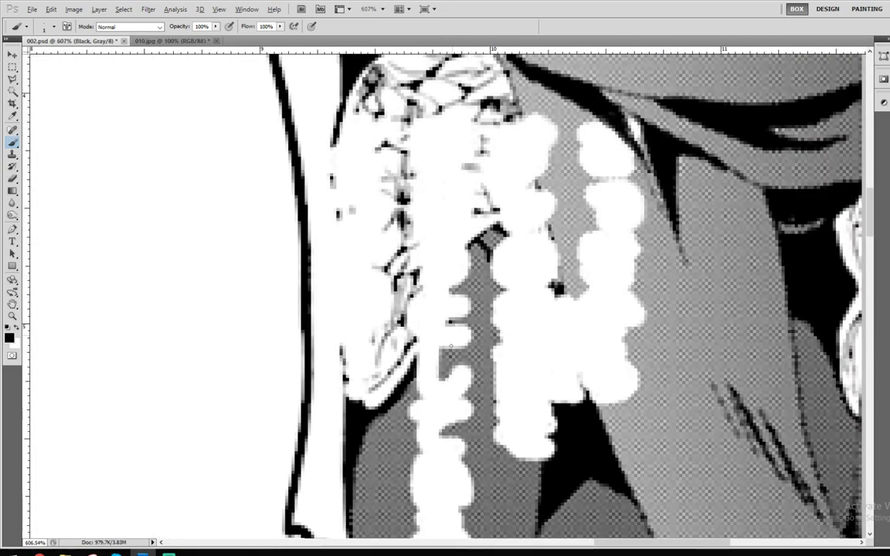
# Step: Trace a closed Pen path around the partly erased black fold between the white patches and curve its long sides
pyautogui.scroll(-1, 448, 312)
pyautogui.scroll(1, 463, 309)
pyautogui.scroll(2, 560, 212)
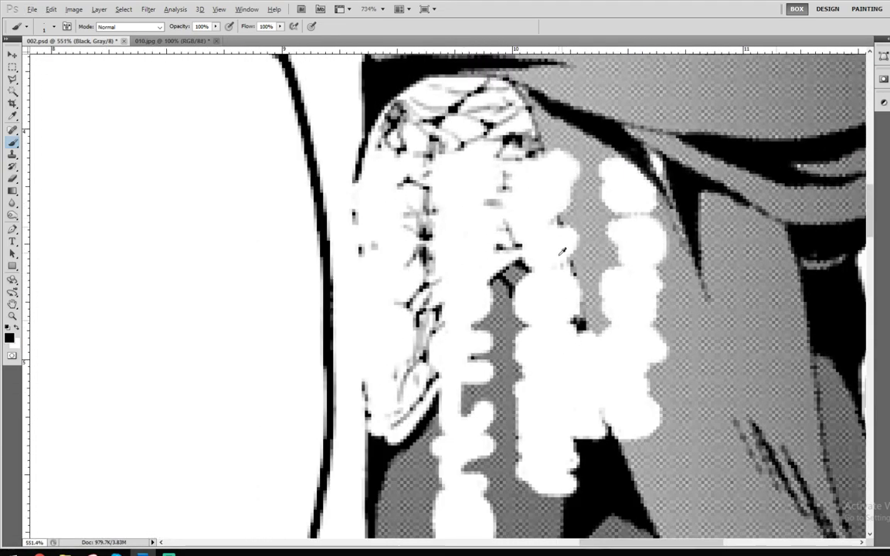
pyautogui.scroll(-2, 562, 252)
pyautogui.click(12, 230)
pyautogui.scroll(2, 494, 201)
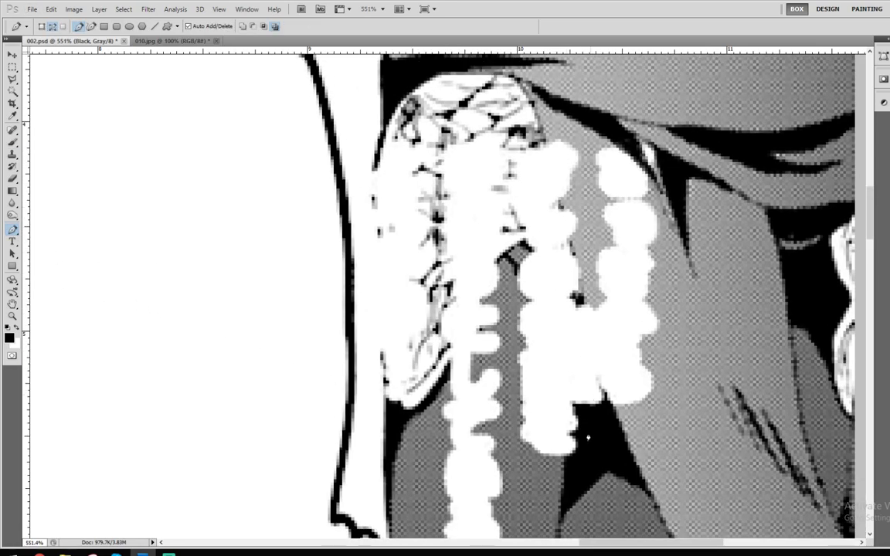
pyautogui.click(562, 510)
pyautogui.click(560, 204)
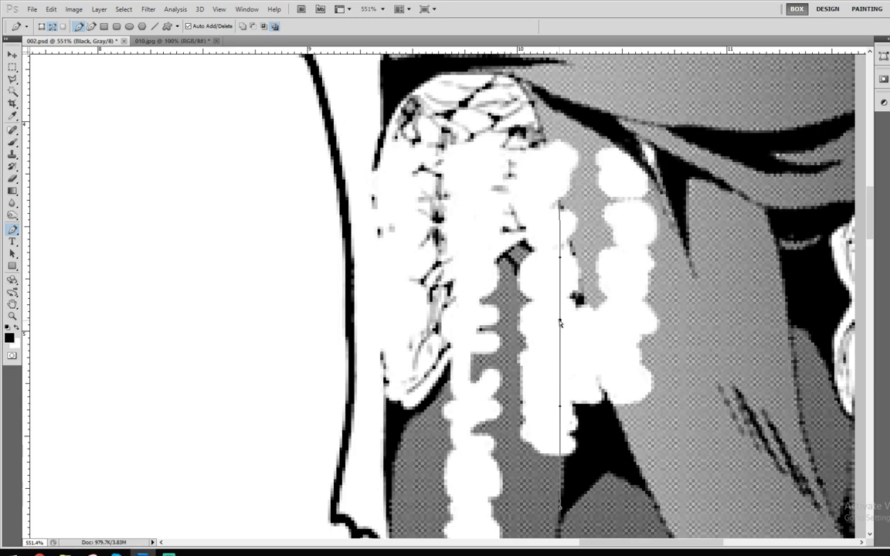
pyautogui.moveTo(561, 323); pyautogui.dragTo(573, 315)
pyautogui.click(596, 462)
pyautogui.click(645, 480)
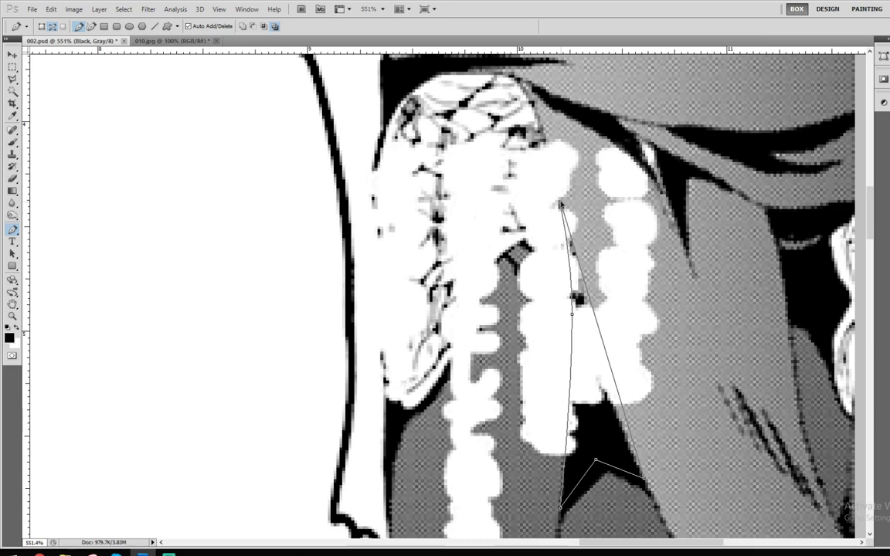
pyautogui.click(560, 204)
pyautogui.moveTo(608, 364); pyautogui.dragTo(599, 363)
pyautogui.moveTo(574, 260); pyautogui.dragTo(572, 245)
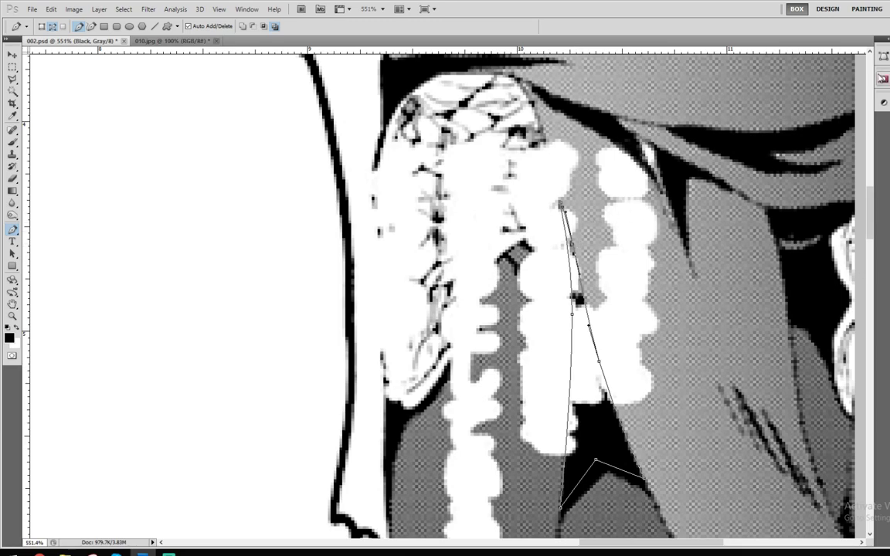
# Step: Try filling the fold path with black and undo the fill
pyautogui.click(883, 57)
pyautogui.click(783, 158)
pyautogui.click(790, 128)
pyautogui.scroll(5, 575, 174)
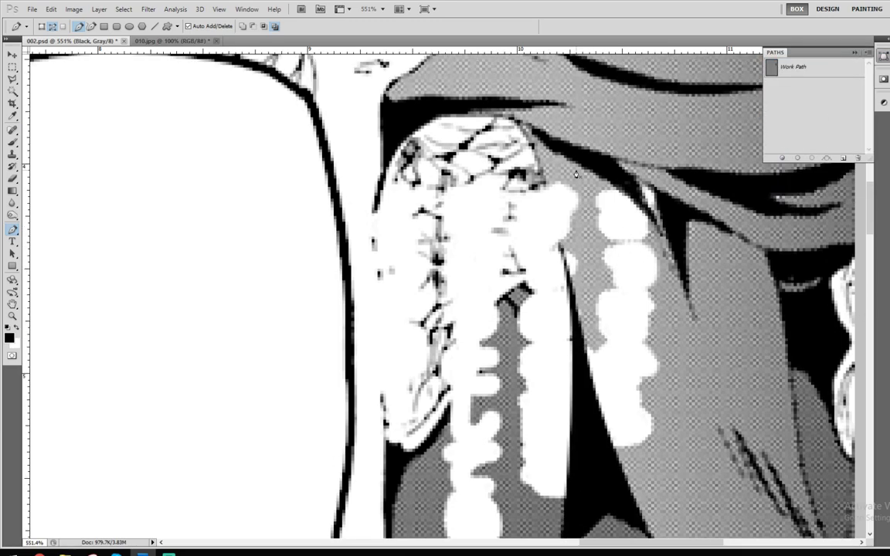
pyautogui.scroll(-6, 557, 338)
pyautogui.hotkey('ctrl', 'z')
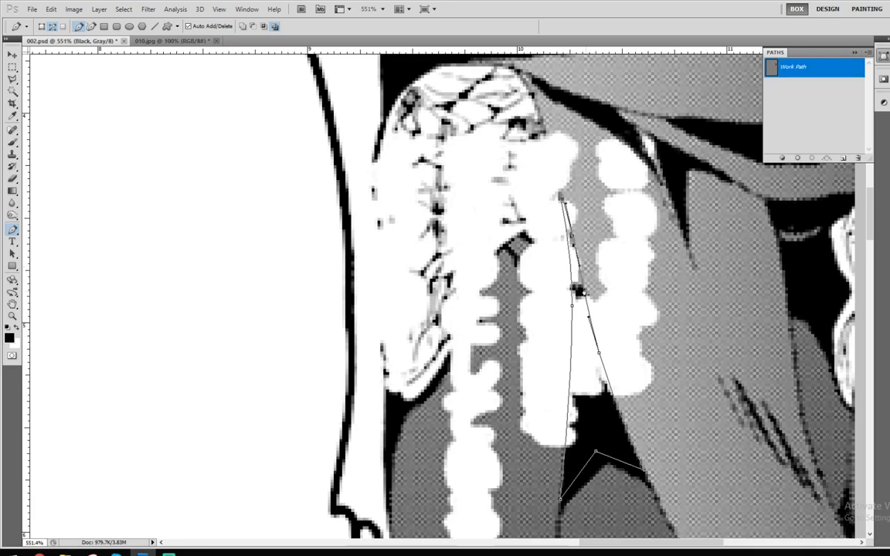
# Step: Refine the fold path's anchors and handles, extending its tip upward and smoothing the narrow upper curve
pyautogui.moveTo(572, 241); pyautogui.dragTo(567, 231)
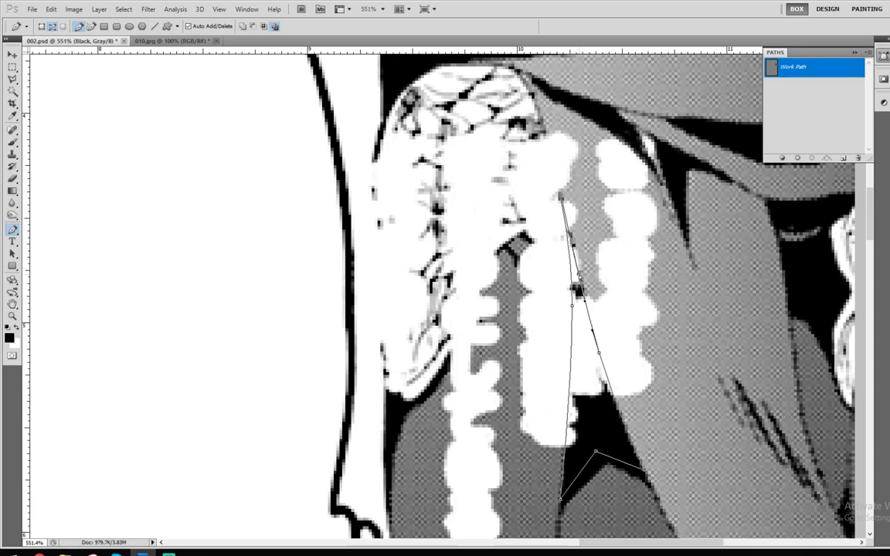
pyautogui.click(581, 289)
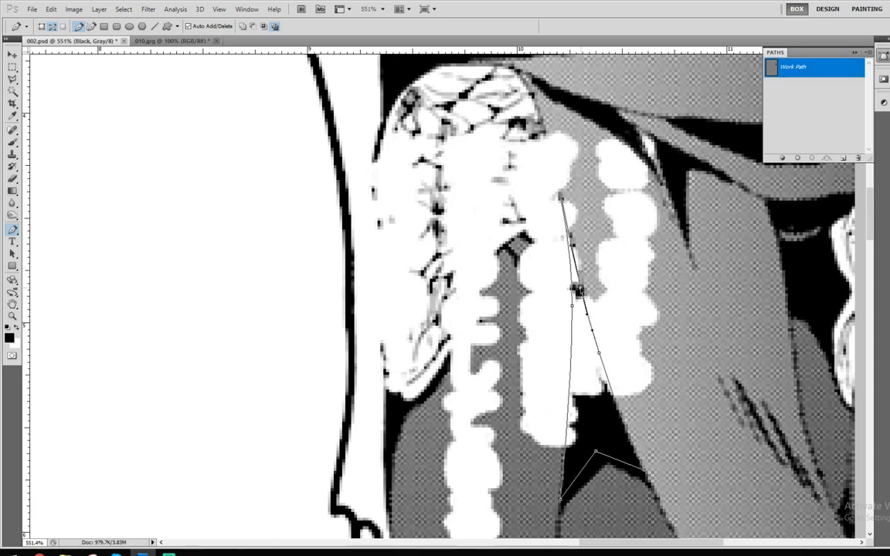
pyautogui.keyDown('ctrl'); pyautogui.click(572, 306); pyautogui.keyUp('ctrl')
pyautogui.keyDown('ctrl'); pyautogui.moveTo(571, 235); pyautogui.dragTo(574, 245); pyautogui.keyUp('ctrl')
pyautogui.moveTo(558, 178); pyautogui.dragTo(570, 222)
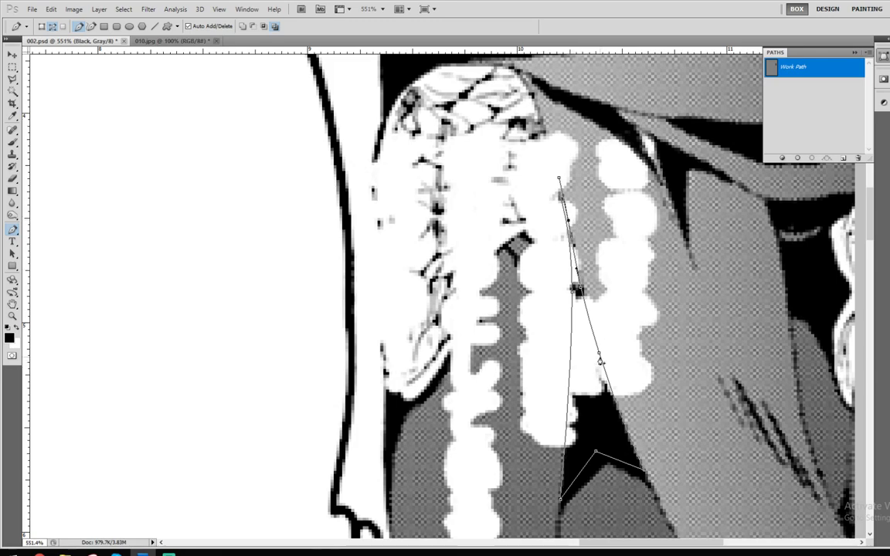
pyautogui.keyDown('ctrl'); pyautogui.moveTo(600, 355); pyautogui.dragTo(597, 351); pyautogui.keyUp('ctrl')
# Step: Fill the reshaped fold path with black and deselect the path
pyautogui.click(782, 158)
pyautogui.click(806, 126)
pyautogui.scroll(1, 568, 220)
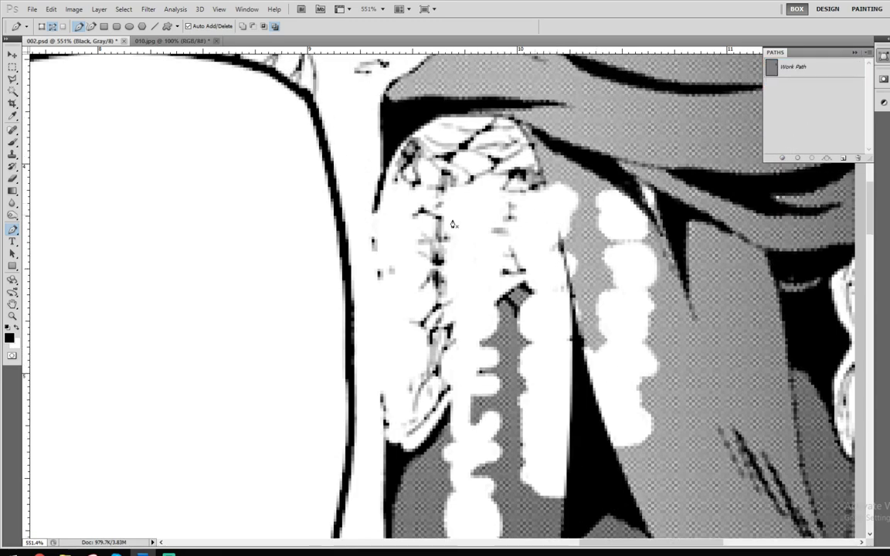
# Step: Brush thin black outlines from the fold's tip up to the fur trim and down the trim's outer left edge
pyautogui.press('b')
pyautogui.scroll(5, 564, 210)
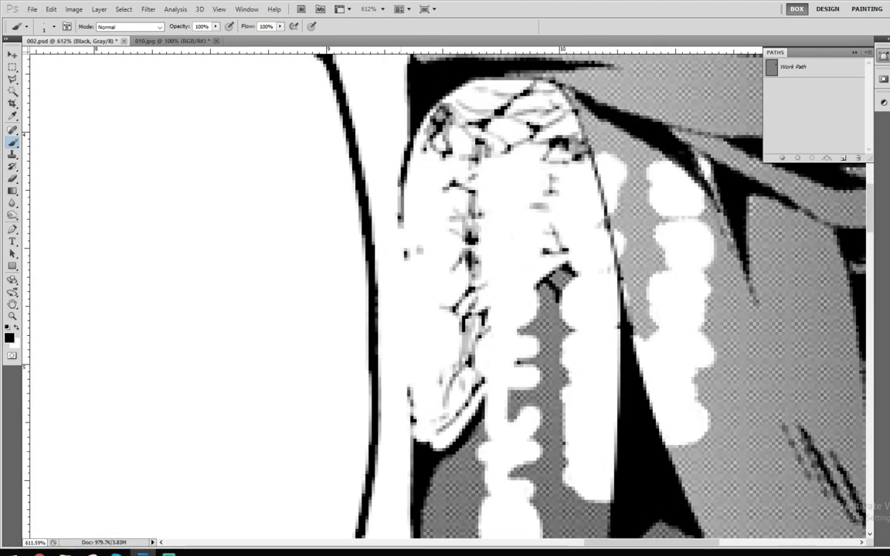
pyautogui.scroll(2, 362, 165)
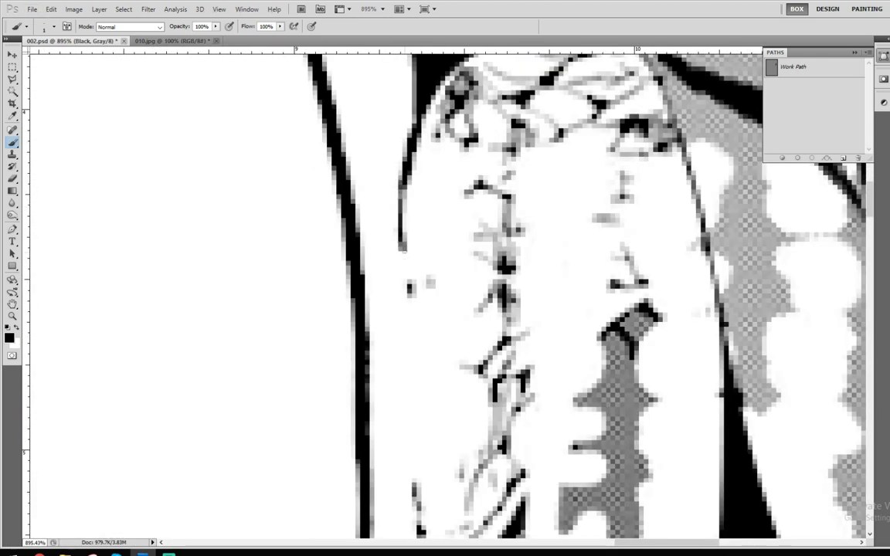
pyautogui.moveTo(403, 250); pyautogui.dragTo(416, 301)
pyautogui.scroll(-1, 417, 294)
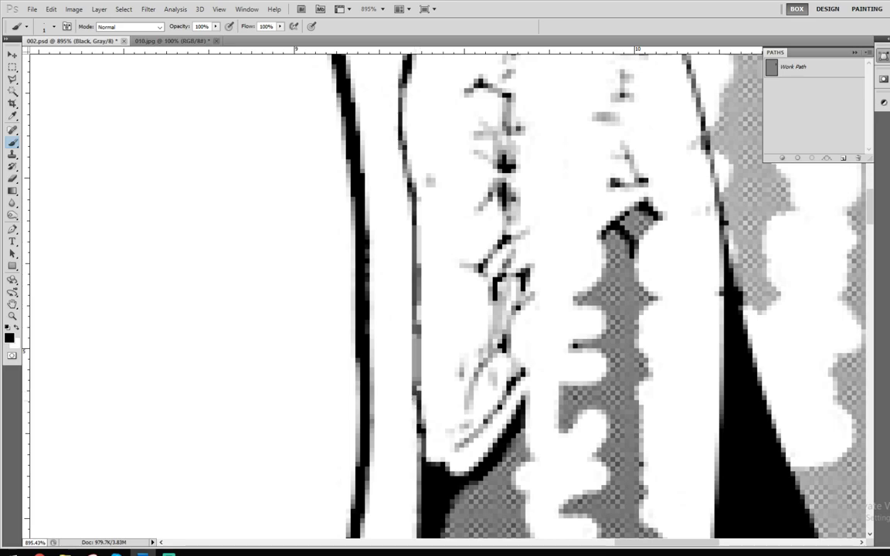
pyautogui.hotkey('ctrl', '1')
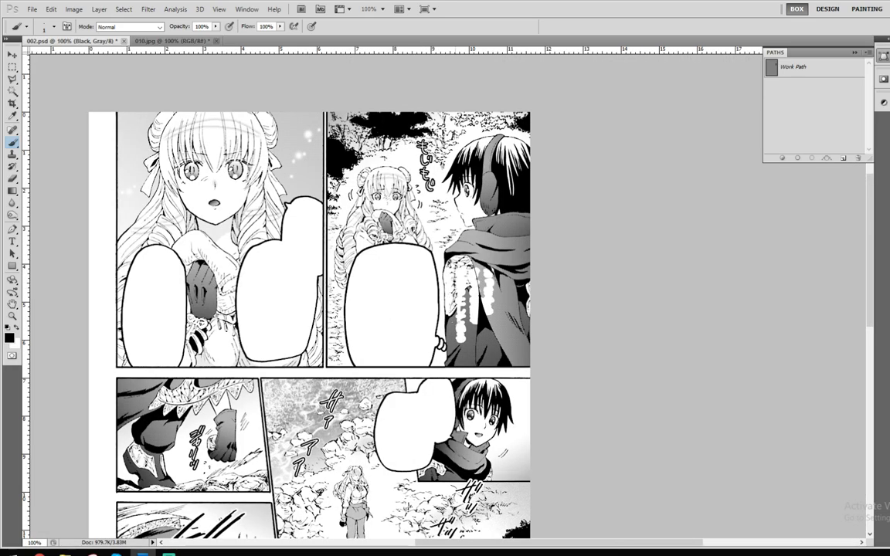
# Step: Darken the faint grey stretch of the fur trim's outer left outline with the Brush
pyautogui.scroll(12, 448, 297)
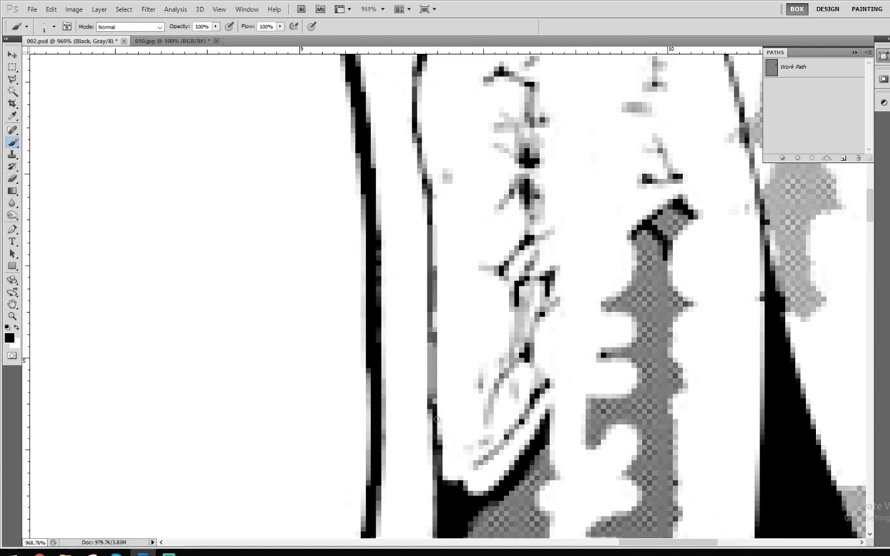
pyautogui.moveTo(434, 412); pyautogui.dragTo(430, 254)
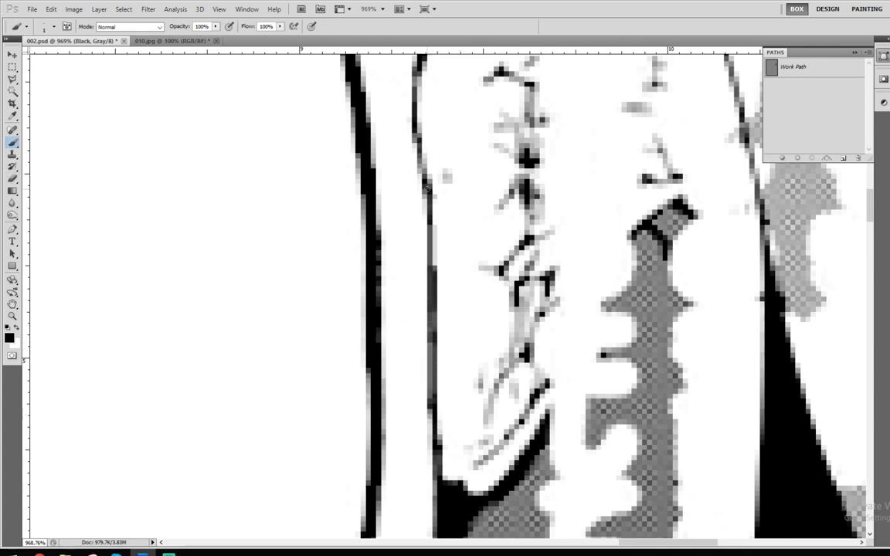
pyautogui.hotkey('ctrl', '1')
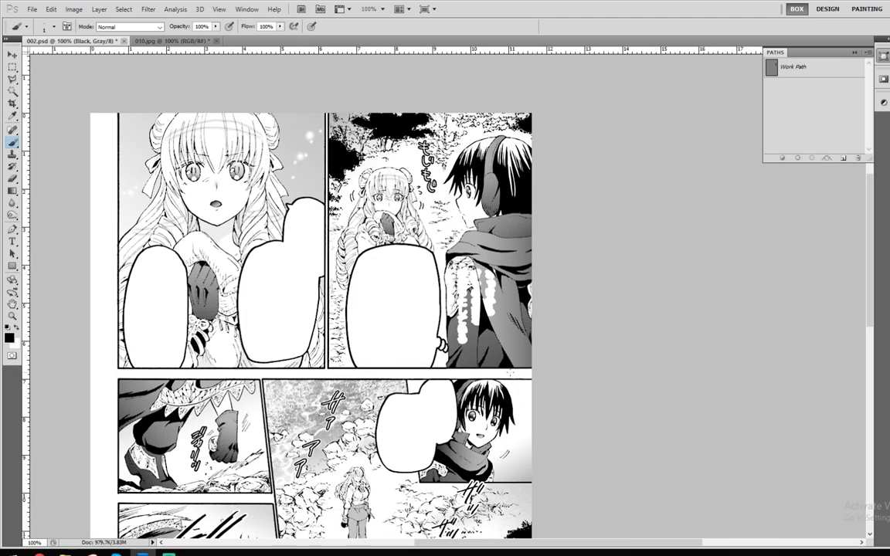
# Step: Switch to the Eraser and reduce its brush size for detail work on the fur trim's outline
pyautogui.scroll(10, 452, 295)
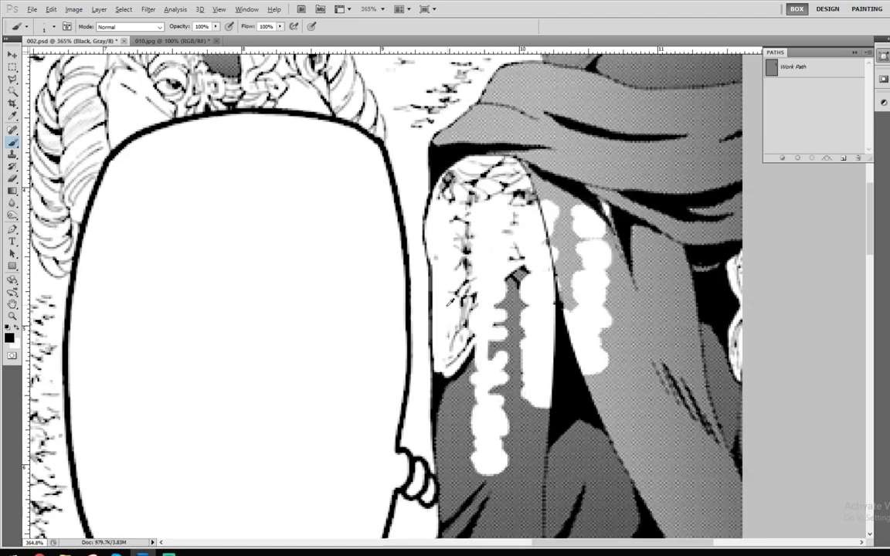
pyautogui.press('e')
pyautogui.press('[')
pyautogui.press('[')
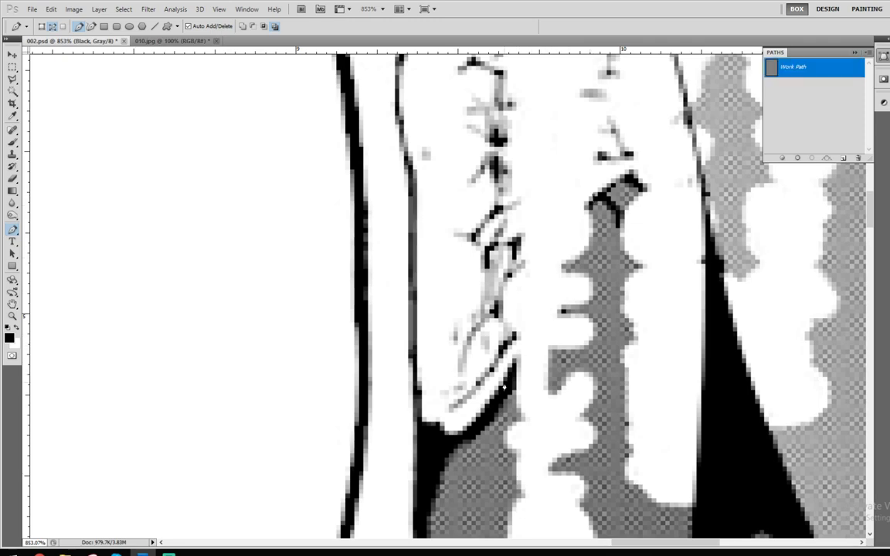
# Step: Trace a narrow curved Pen path along the fur trim's missing lower edge and fill it with black
pyautogui.click(503, 379)
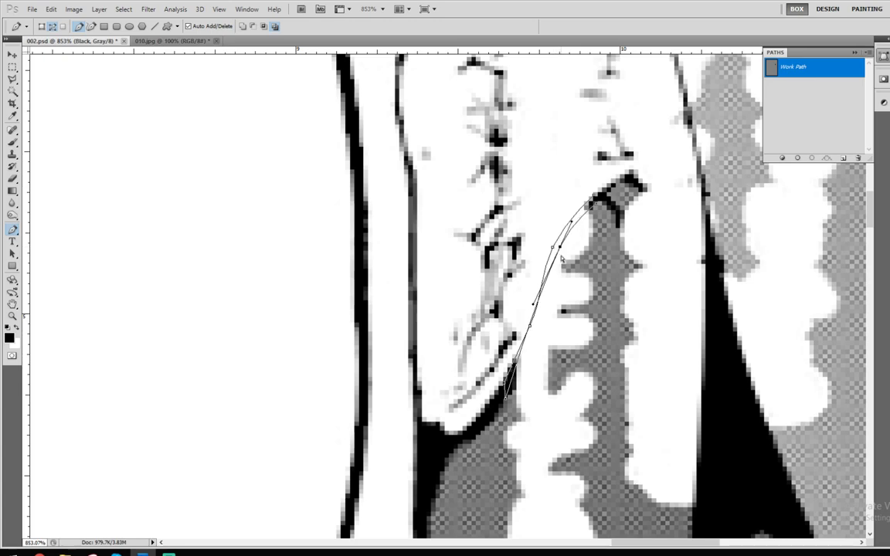
pyautogui.click(532, 325)
pyautogui.moveTo(532, 325); pyautogui.dragTo(541, 332)
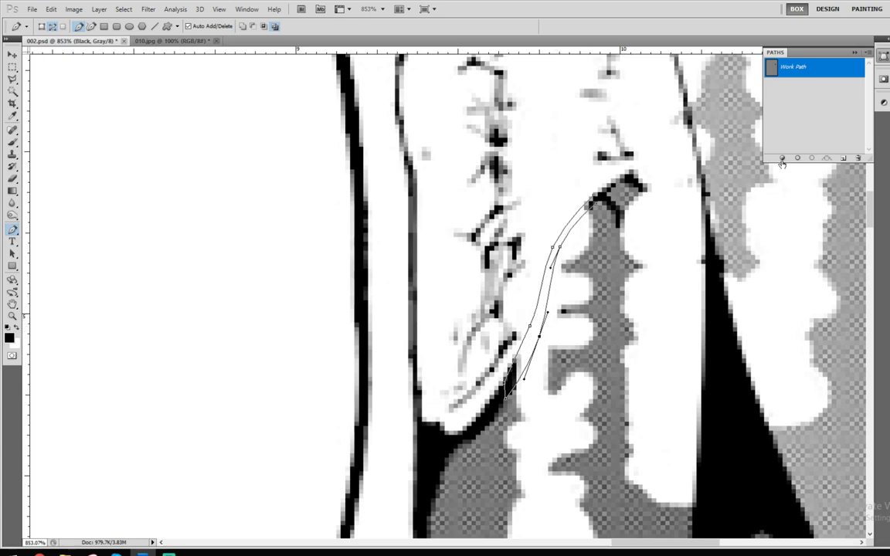
pyautogui.click(800, 138)
pyautogui.hotkey('ctrl', '1')
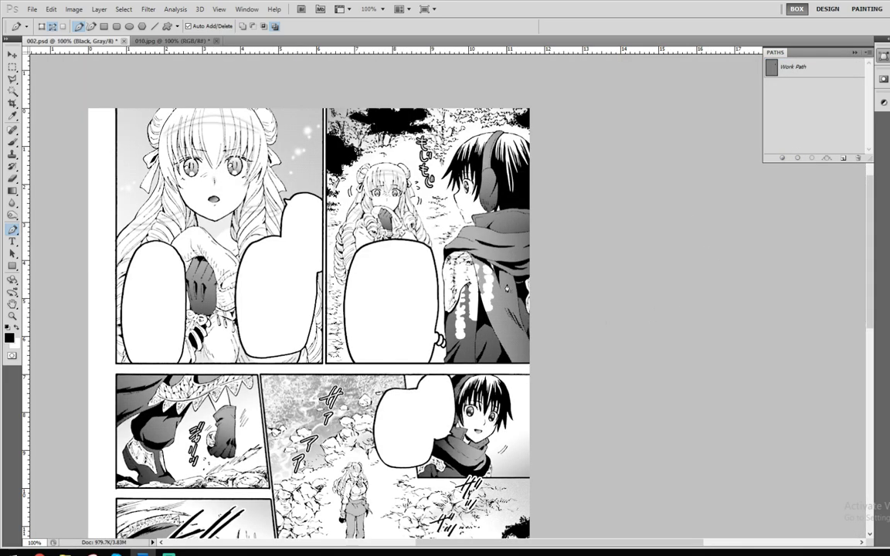
# Step: Brush a thin black line from the peak of the fur trim's lower edge down to the black fold, undoing unsuitable strokes
pyautogui.scroll(7, 499, 272)
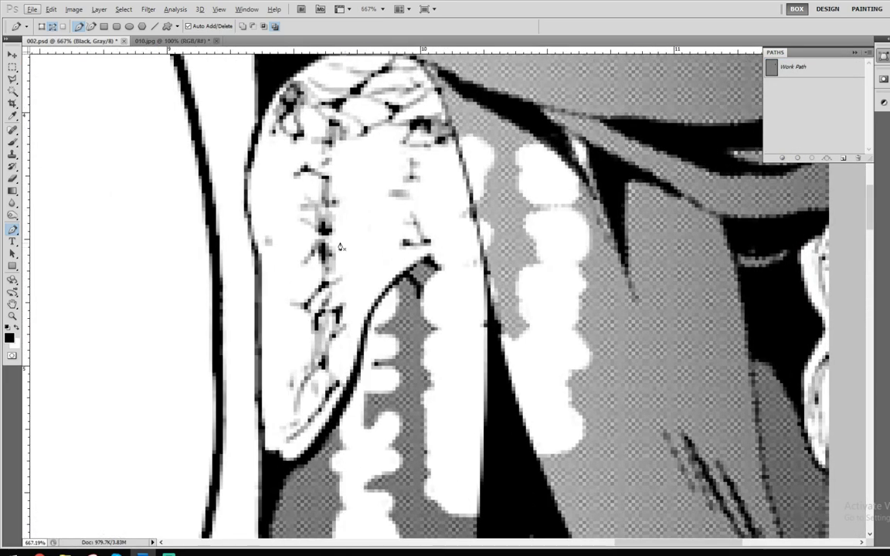
pyautogui.click(12, 143)
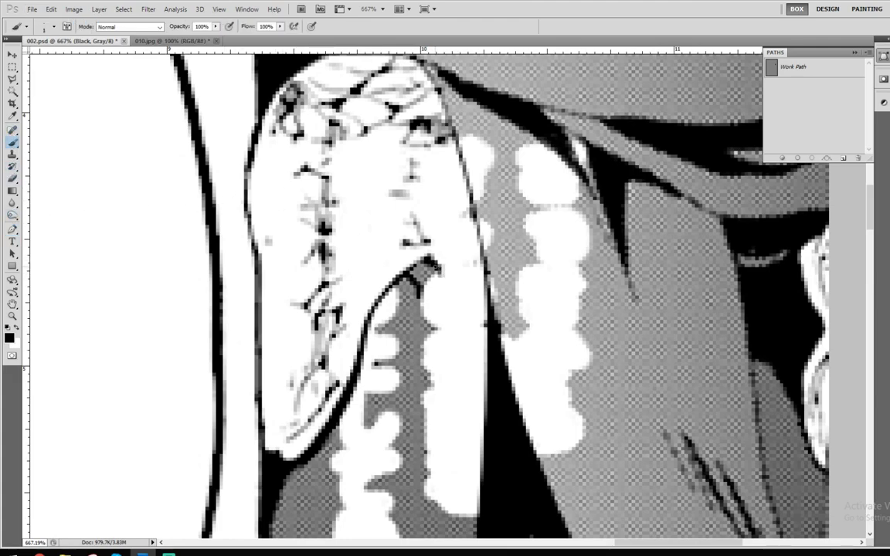
pyautogui.moveTo(434, 265); pyautogui.dragTo(487, 314)
pyautogui.hotkey('ctrl', 'z')
pyautogui.moveTo(434, 265); pyautogui.dragTo(469, 315)
pyautogui.hotkey('ctrl', 'z')
pyautogui.moveTo(436, 265); pyautogui.dragTo(479, 316)
pyautogui.moveTo(409, 262); pyautogui.dragTo(489, 325)
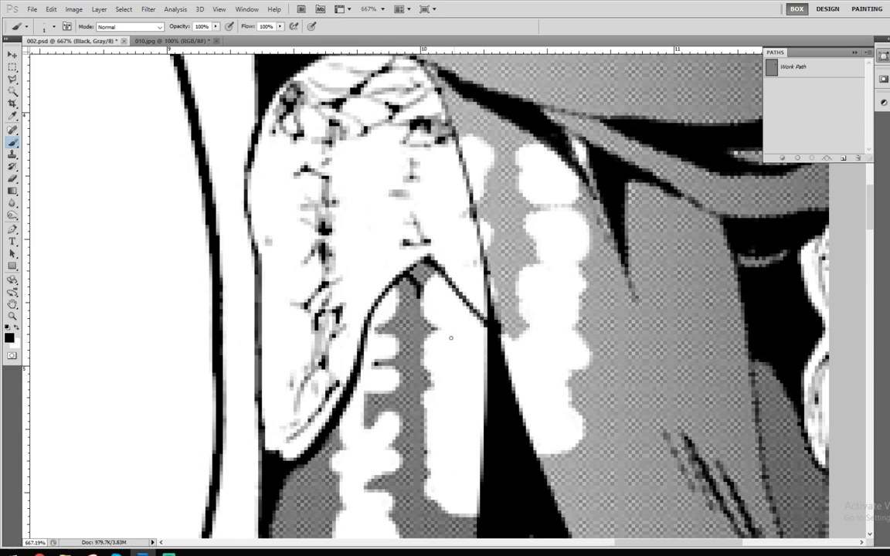
pyautogui.hotkey('ctrl', '1')
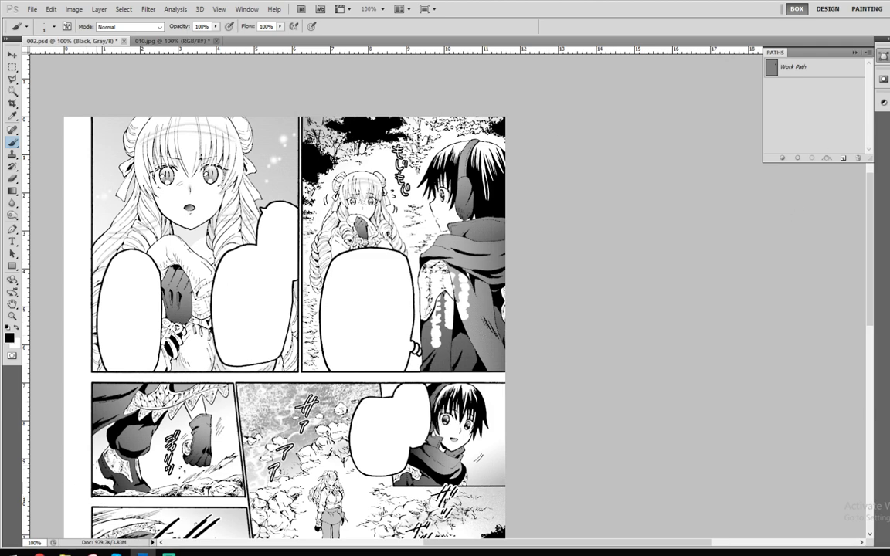
# Step: Open page 001.jpg in Photos to examine the characters' clothing beside the working page, and return to Photoshop
pyautogui.click(65, 553)
pyautogui.doubleClick(269, 199)
pyautogui.doubleClick(269, 199)
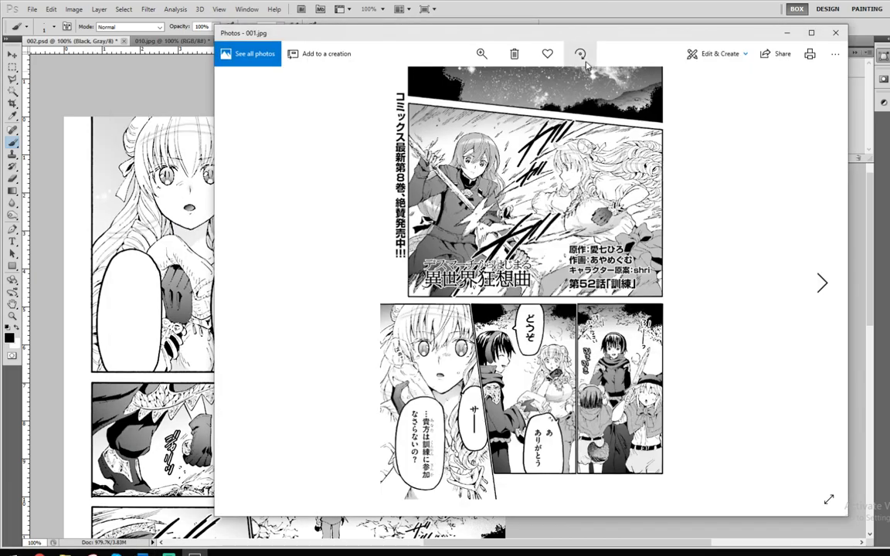
pyautogui.moveTo(598, 34); pyautogui.dragTo(703, 37)
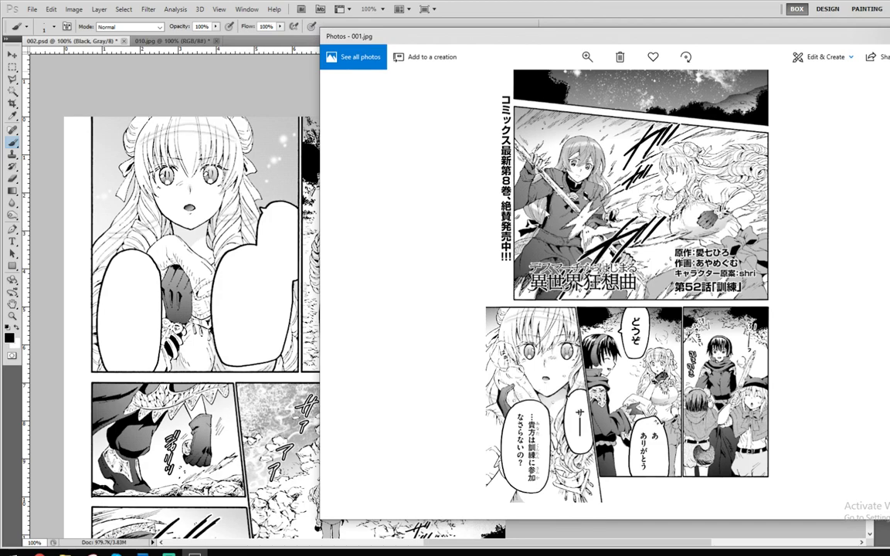
pyautogui.click(544, 13)
# Step: Draw freehand arrows pointing at the erased patches on the cloak, undoing the first stray stroke
pyautogui.scroll(6, 452, 292)
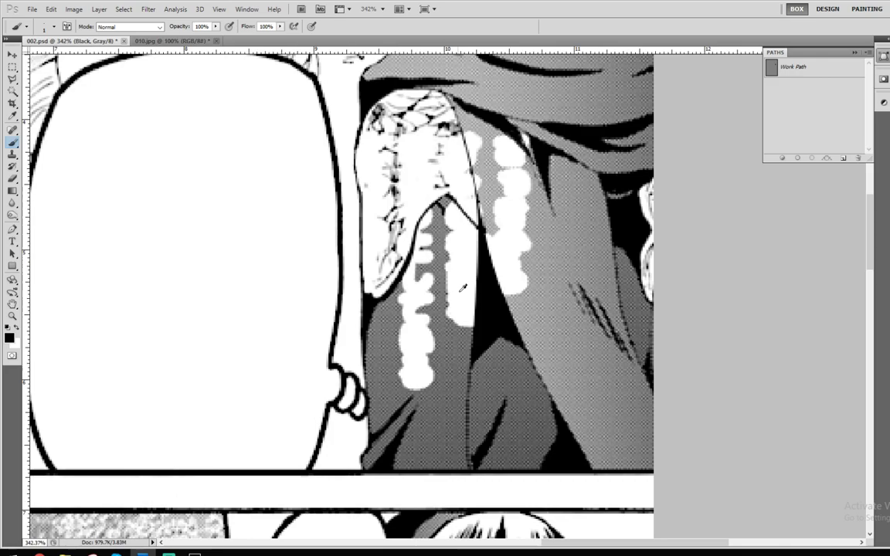
pyautogui.moveTo(434, 228)
pyautogui.mouseDown()
pyautogui.moveTo(444, 213)
pyautogui.moveTo(387, 412)
pyautogui.moveTo(422, 238)
pyautogui.mouseUp()
pyautogui.hotkey('ctrl', 'z')
pyautogui.moveTo(601, 207)
pyautogui.mouseDown()
pyautogui.moveTo(533, 205)
pyautogui.moveTo(558, 220)
pyautogui.mouseUp()
pyautogui.moveTo(438, 420)
pyautogui.mouseDown()
pyautogui.moveTo(433, 315)
pyautogui.moveTo(448, 343)
pyautogui.mouseUp()
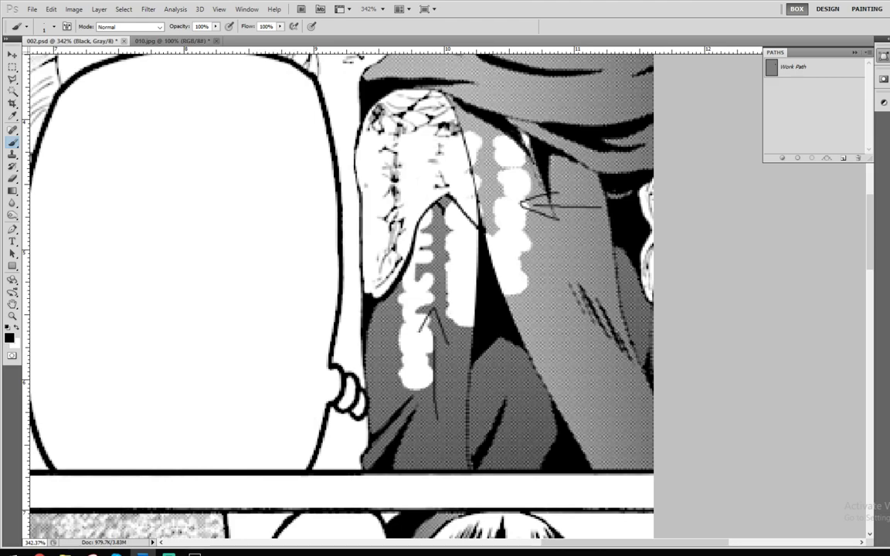
# Step: Undo the freehand arrows drawn over the erased patches on the cloak
pyautogui.hotkey('ctrl', 'alt', 'z')
pyautogui.hotkey('ctrl', 'alt', 'z')
pyautogui.hotkey('ctrl', 'alt', 'z')
pyautogui.hotkey('ctrl', 'alt', 'z')
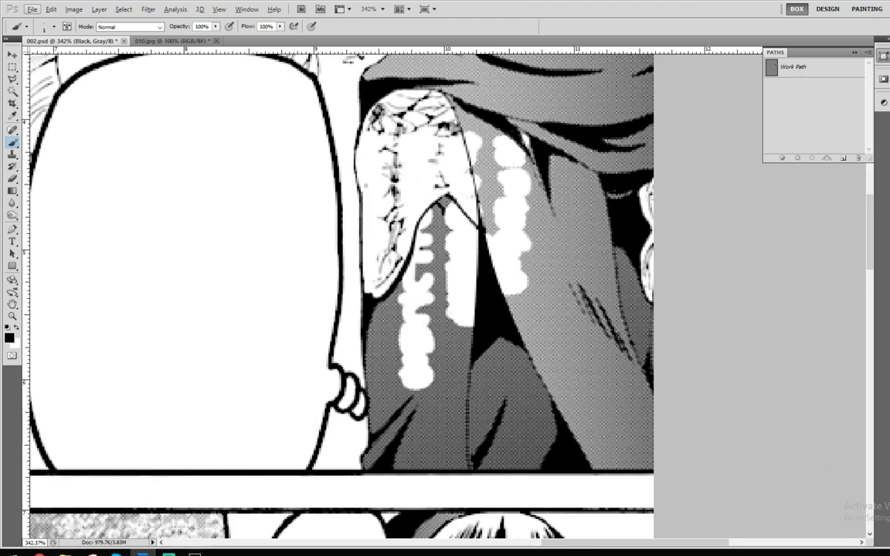
pyautogui.press('Escape')
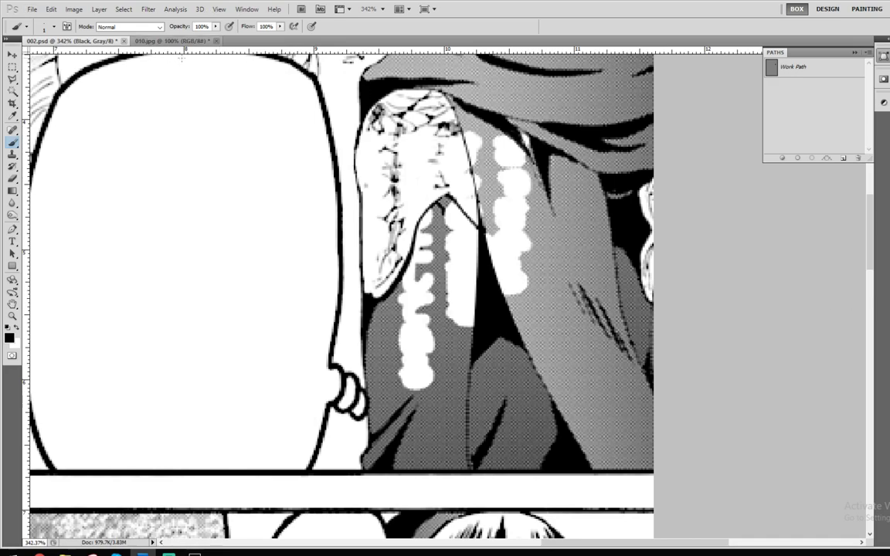
# Step: Look over the panels of page 002 for cloak or scarf shading that could fill the erased patches
pyautogui.hotkey('alt', 'Tab')
pyautogui.keyDown('alt'); pyautogui.click(433, 275); pyautogui.keyUp('alt')
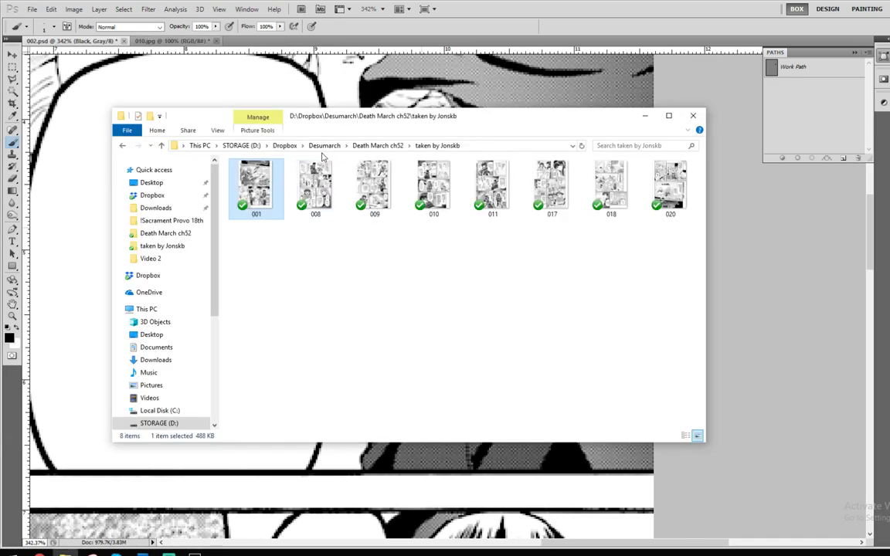
pyautogui.click(354, 59)
pyautogui.scroll(-3, 533, 275)
pyautogui.scroll(-1, 533, 275)
pyautogui.scroll(-6, 228, 507)
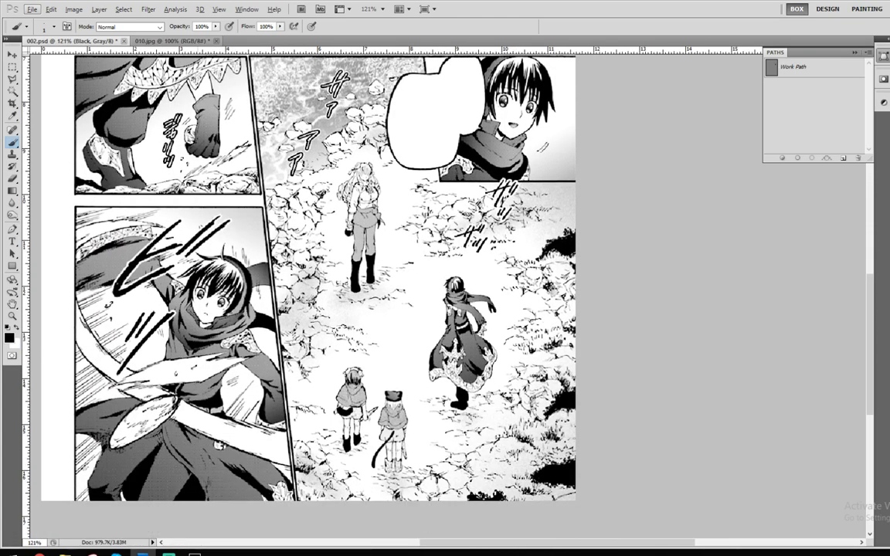
pyautogui.scroll(8, 596, 155)
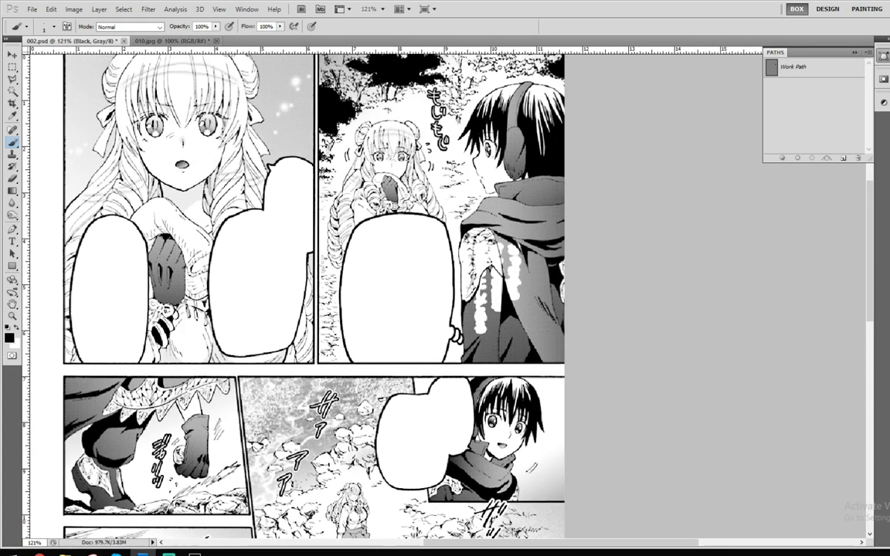
# Step: Open page 001 in Photos and browse through 008.jpg, 009.jpg and 010.jpg for a large area of matching dark fabric
pyautogui.hotkey('alt', 'Tab')
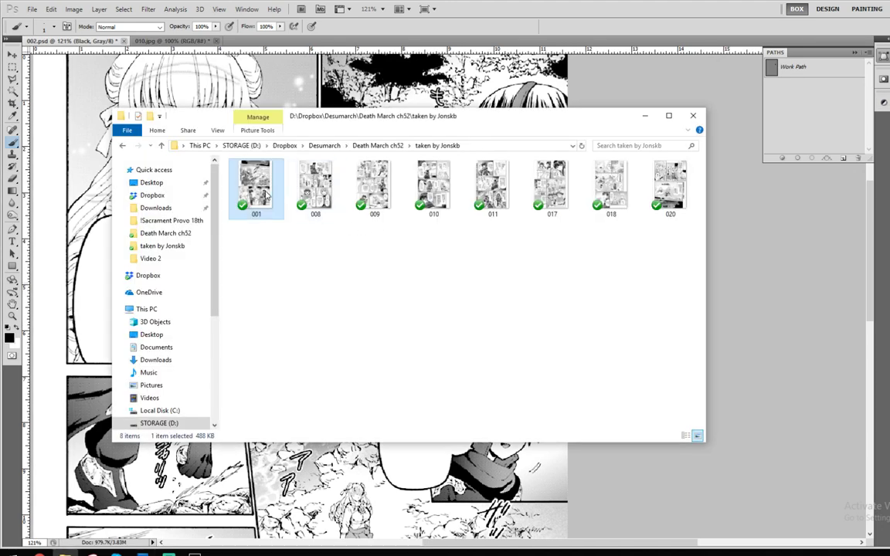
pyautogui.doubleClick(257, 185)
pyautogui.press('Right')
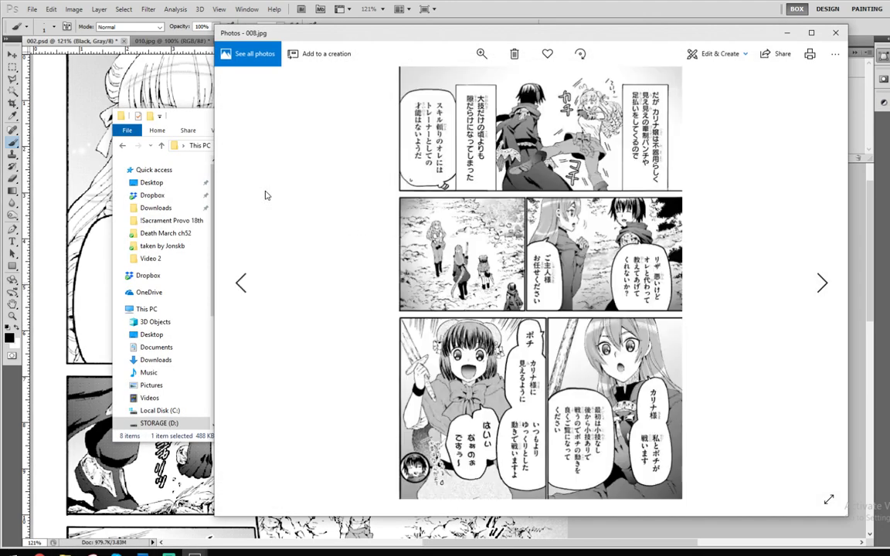
pyautogui.press('Right')
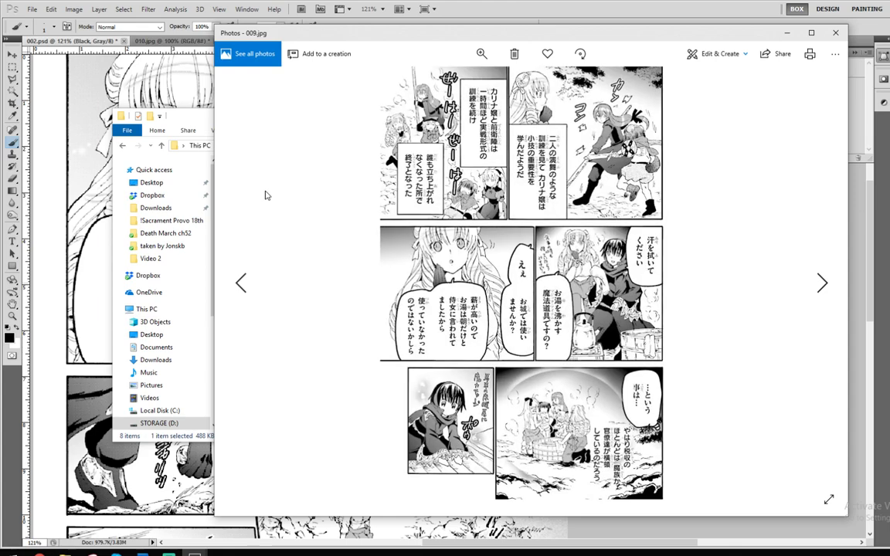
pyautogui.press('Right')
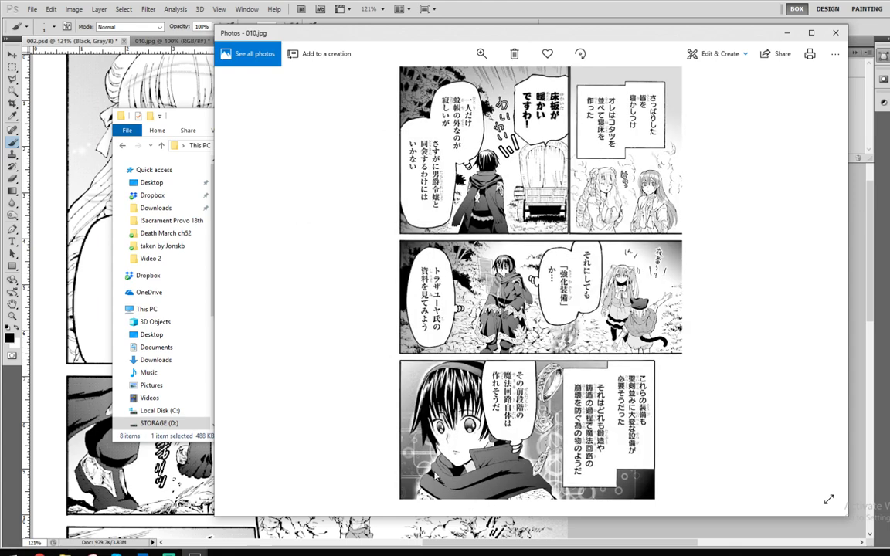
pyautogui.click(837, 36)
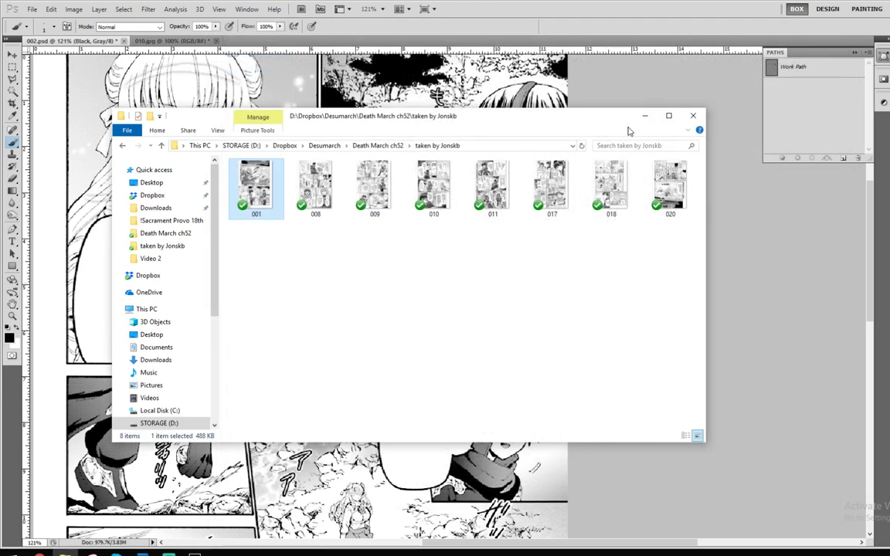
# Step: In 010.jpg, enlarge the Clone Stamp brush to 177 px and sample the scarf in the last panel
pyautogui.click(521, 15)
pyautogui.click(174, 41)
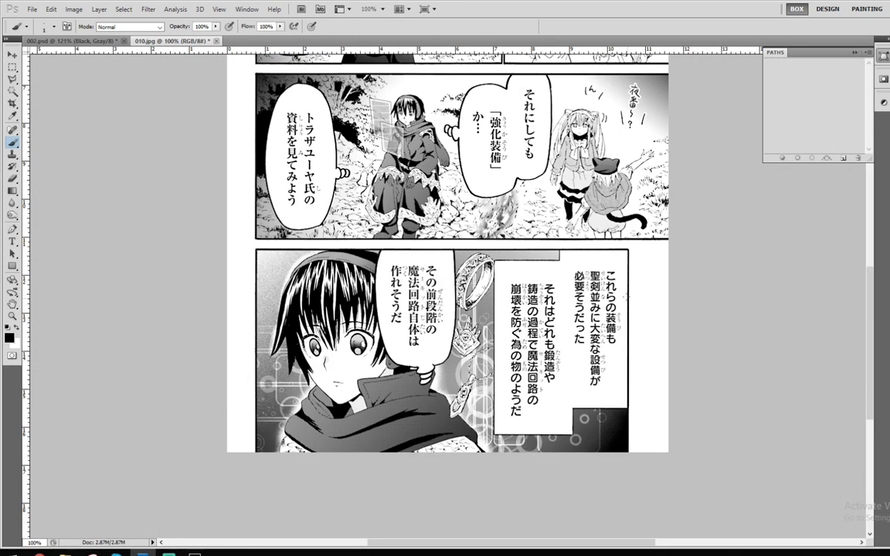
pyautogui.press('s')
pyautogui.moveTo(352, 376); pyautogui.dragTo(397, 376)
pyautogui.keyDown('alt'); pyautogui.click(414, 413); pyautogui.keyUp('alt')
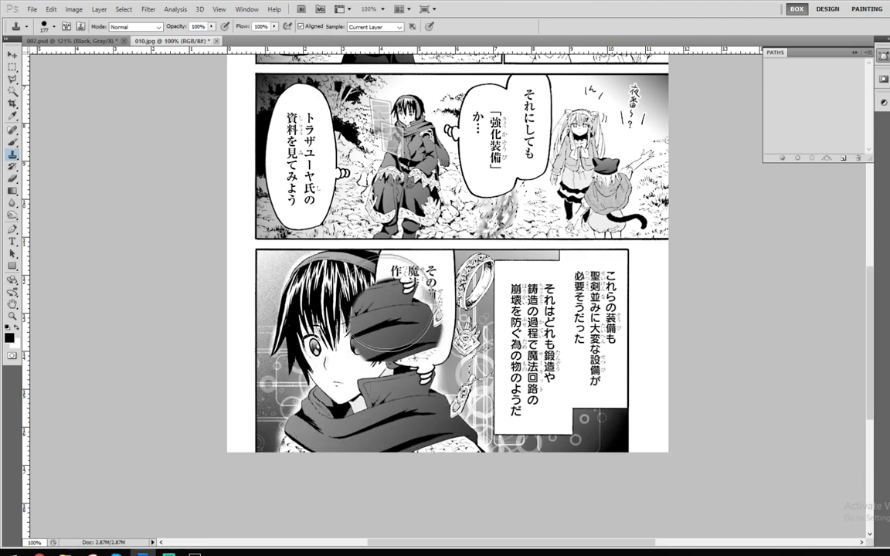
# Step: On a new layer in 002.psd, clone the sampled scarf area beside the damaged cloak, reducing the brush to 111 px
pyautogui.hotkey('ctrl', 'Tab')
pyautogui.hotkey('ctrl', 'alt', 'shift', 'n')
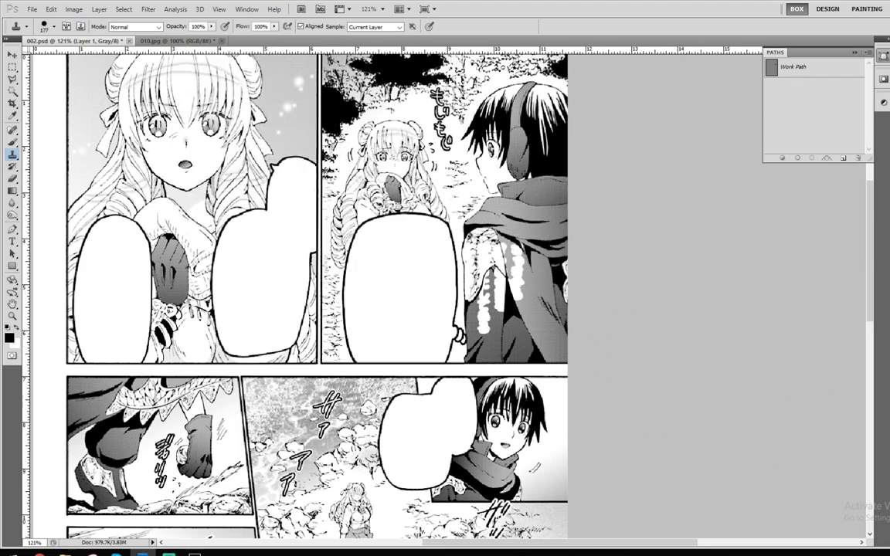
pyautogui.click(889, 402)
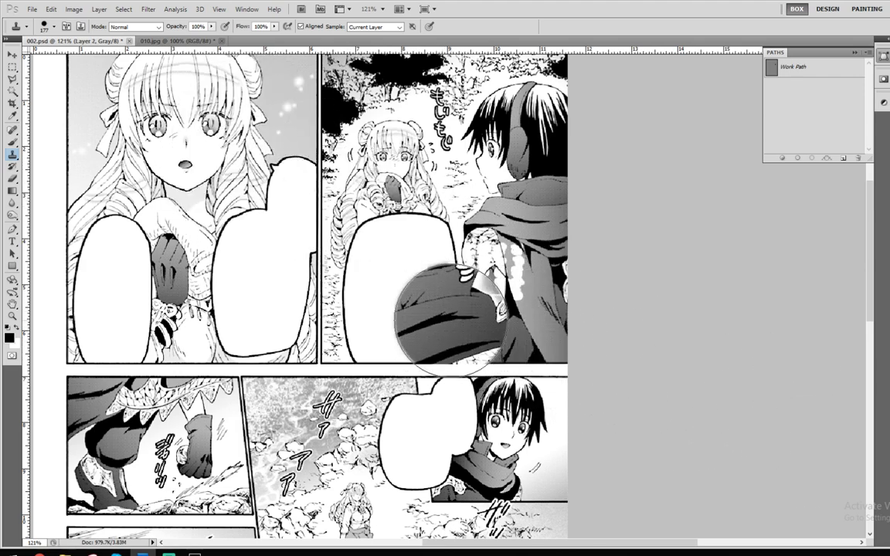
pyautogui.moveTo(450, 319)
pyautogui.mouseDown()
pyautogui.moveTo(398, 314)
pyautogui.moveTo(303, 319)
pyautogui.mouseUp()
pyautogui.keyDown('alt'); pyautogui.rightClick(458, 324); pyautogui.keyUp('alt')
pyautogui.moveTo(475, 318)
pyautogui.mouseDown()
pyautogui.moveTo(502, 331)
pyautogui.moveTo(468, 307)
pyautogui.moveTo(497, 324)
pyautogui.moveTo(439, 305)
pyautogui.mouseUp()
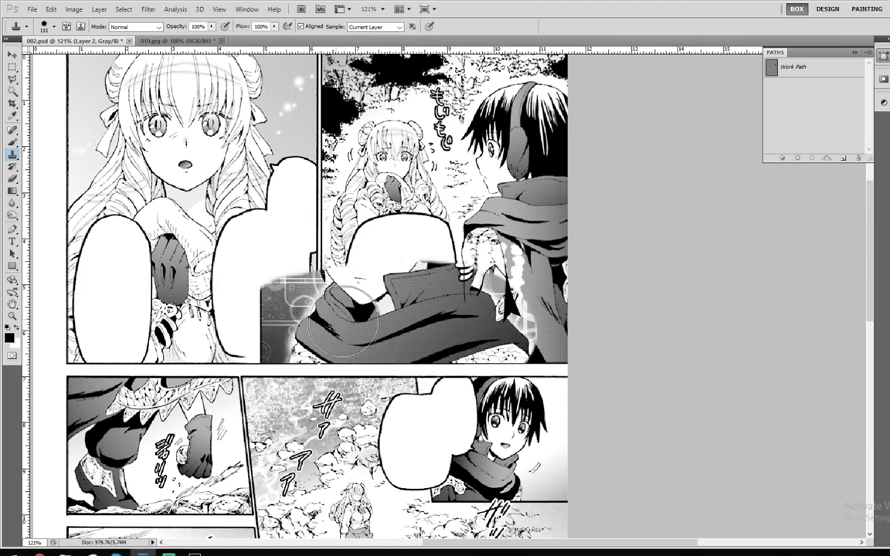
# Step: Move the cloned scarf patch left, clear of the damaged cloak
pyautogui.press('alt')
pyautogui.press('v')
pyautogui.click(463, 336)
pyautogui.moveTo(448, 332); pyautogui.dragTo(347, 328)
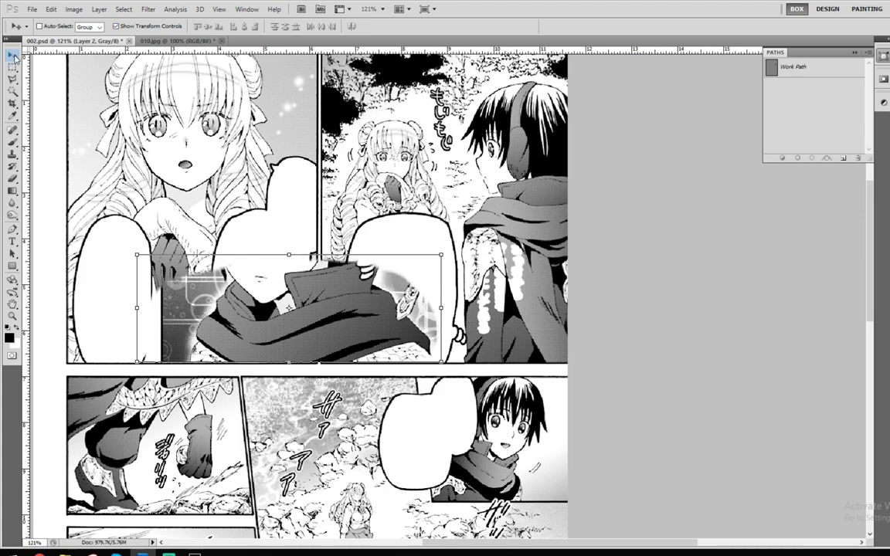
# Step: Rotate the cloned scarf patch 90 degrees so its folds run vertically, and apply the transformation
pyautogui.click(116, 26)
pyautogui.click(116, 26)
pyautogui.moveTo(410, 239); pyautogui.dragTo(409, 340)
pyautogui.moveTo(456, 377); pyautogui.dragTo(335, 426)
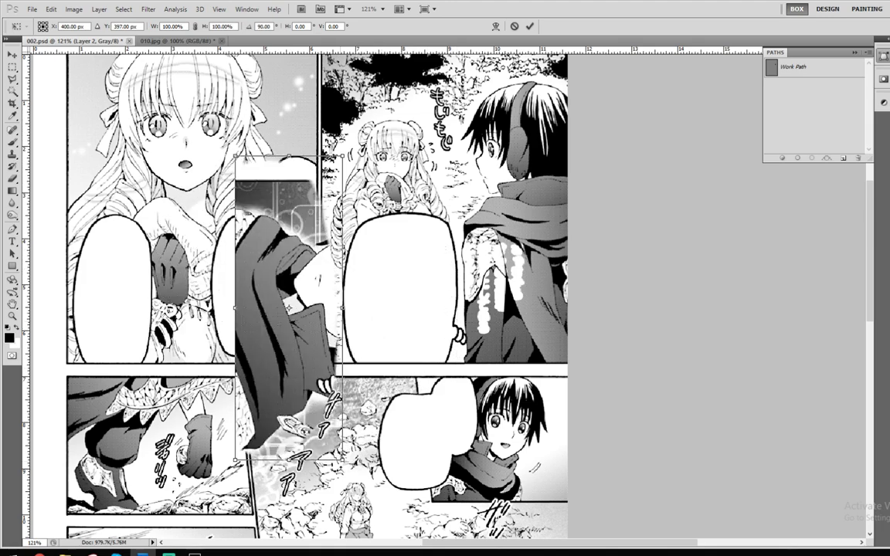
pyautogui.moveTo(341, 470); pyautogui.dragTo(310, 371)
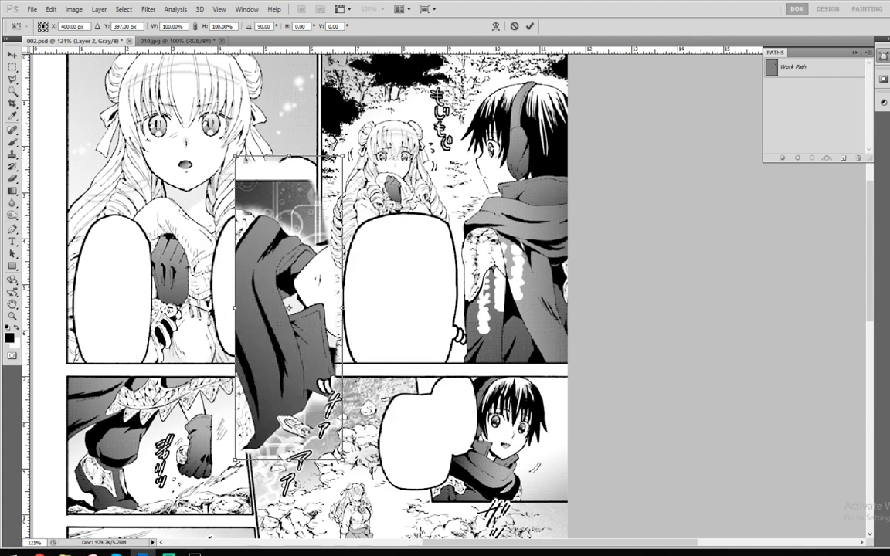
pyautogui.press('Return')
# Step: Try to clone gray tone over the upper tip of the rotated scarf's central black fold with a 21 px stamp, and undo it
pyautogui.press('s')
pyautogui.hotkey('ctrl', '-')
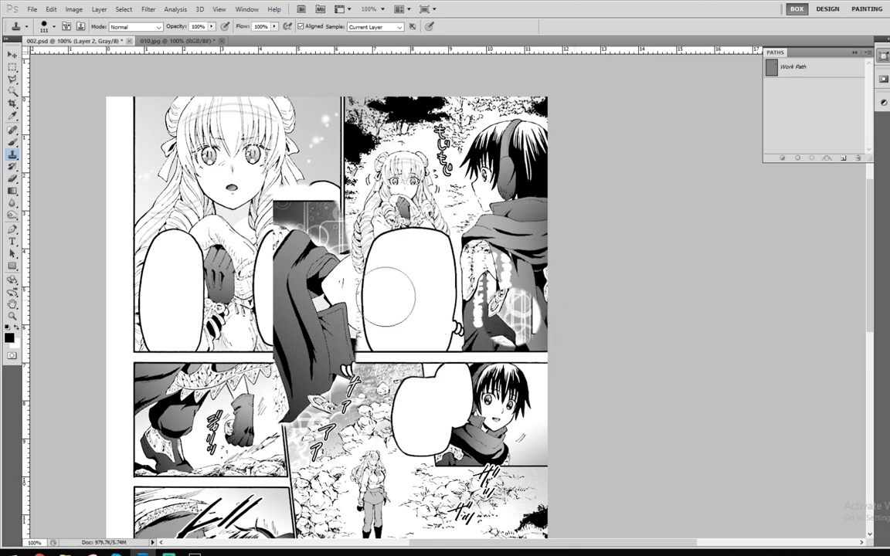
pyautogui.moveTo(290, 296); pyautogui.dragTo(274, 299)
pyautogui.scroll(-1, 295, 272)
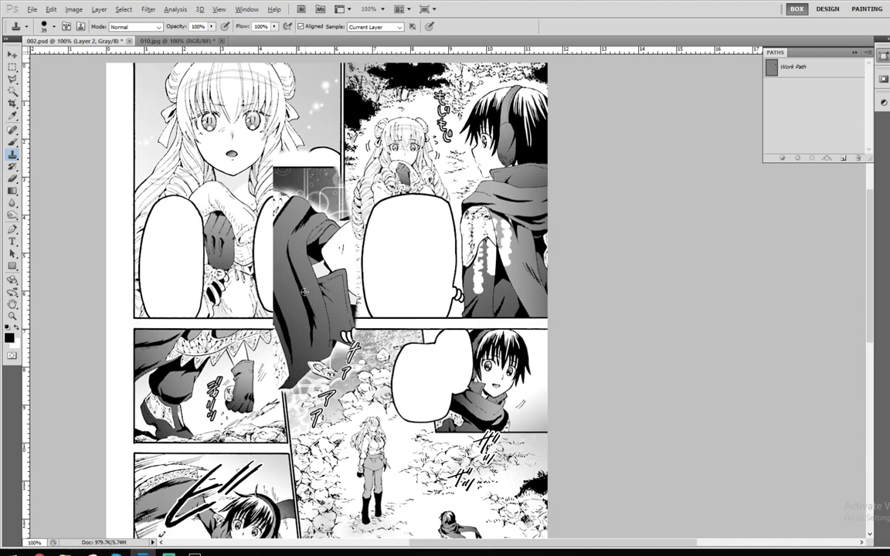
pyautogui.scroll(3, 295, 269)
pyautogui.scroll(2, 295, 231)
pyautogui.scroll(-2, 252, 298)
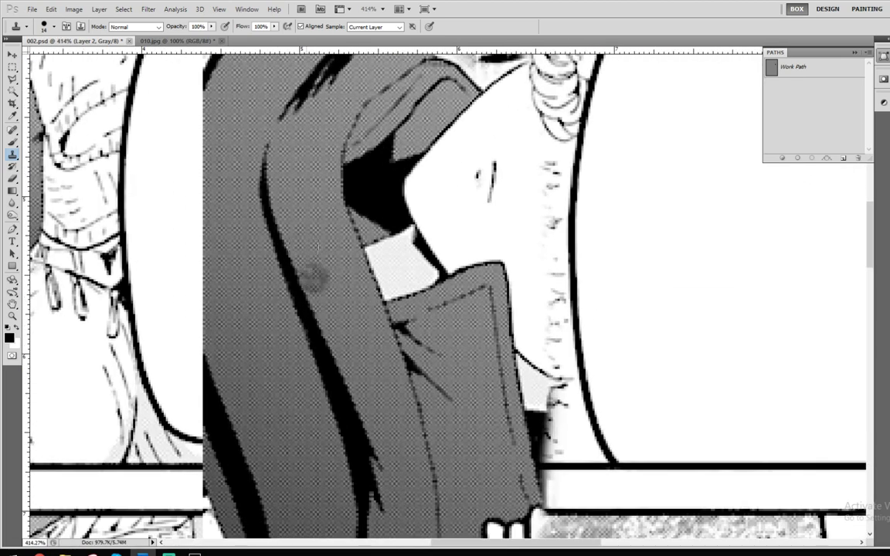
pyautogui.scroll(-1, 452, 433)
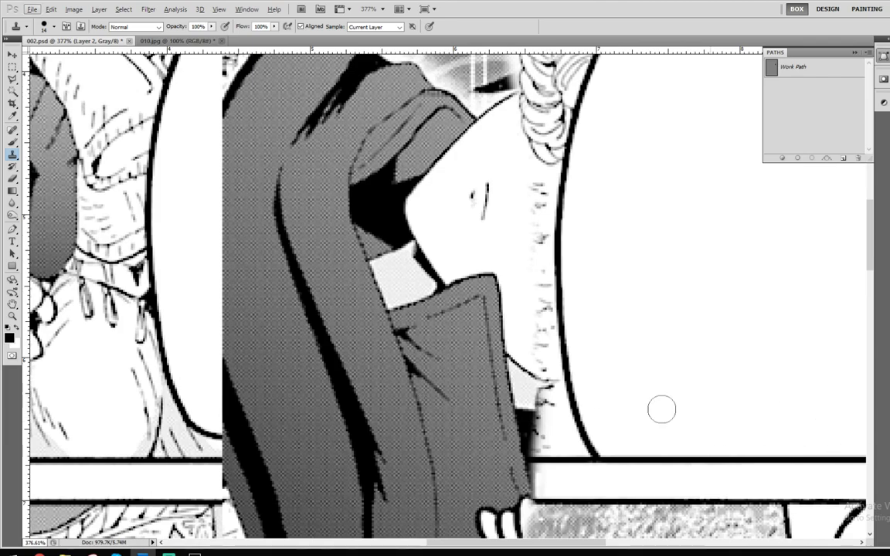
pyautogui.scroll(4, 245, 197)
pyautogui.press(']')
pyautogui.keyDown('alt'); pyautogui.click(237, 166); pyautogui.keyUp('alt')
pyautogui.click(309, 198)
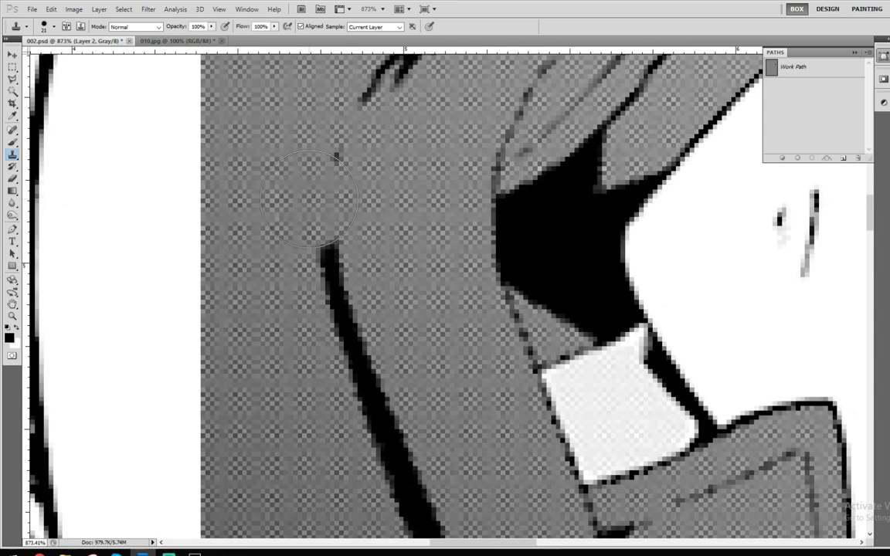
pyautogui.click(335, 199)
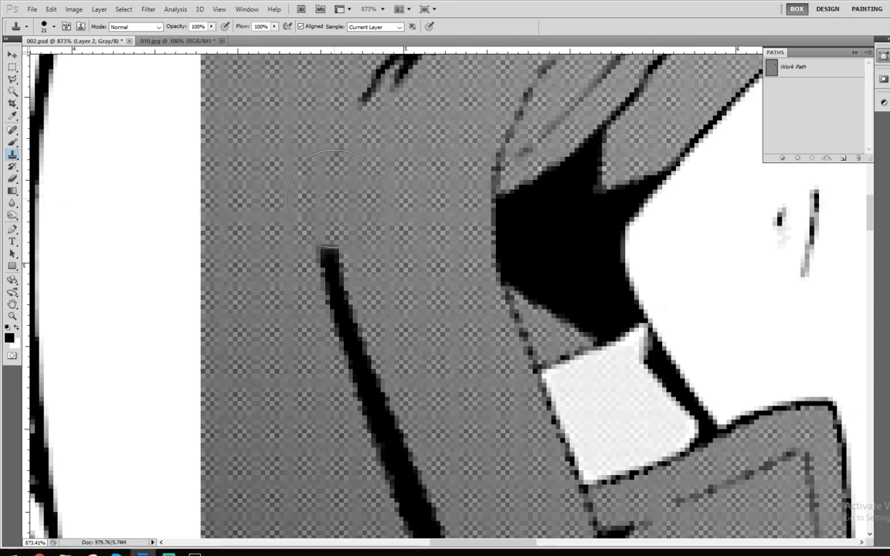
pyautogui.hotkey('ctrl', 'z')
pyautogui.hotkey('ctrl', 'alt', 'z')
pyautogui.hotkey('ctrl', 'alt', 'z')
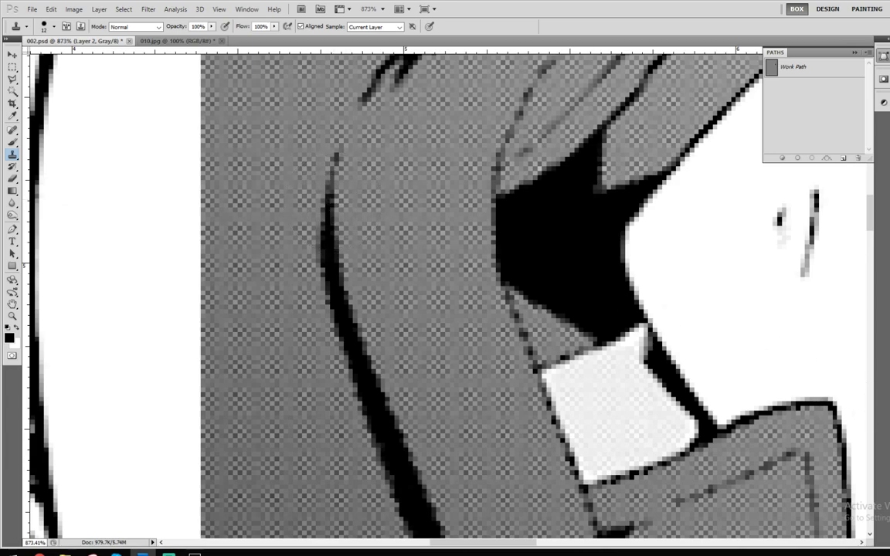
# Step: On a separate layer, clone gray tone along the rotated scarf's central black fold with a 12 px stamp to remove it
pyautogui.scroll(-5, 444, 337)
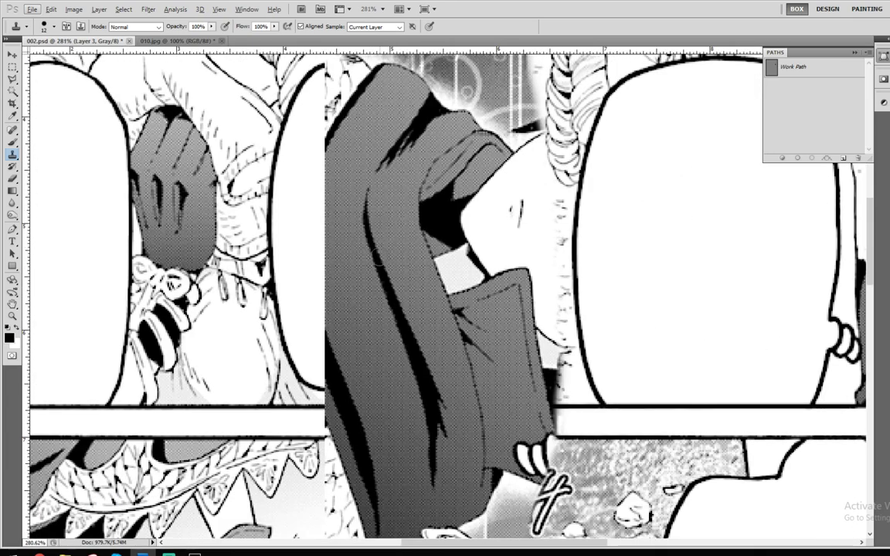
pyautogui.moveTo(361, 218)
pyautogui.mouseDown()
pyautogui.moveTo(415, 377)
pyautogui.moveTo(375, 344)
pyautogui.moveTo(414, 361)
pyautogui.moveTo(433, 483)
pyautogui.moveTo(443, 434)
pyautogui.mouseUp()
pyautogui.hotkey('ctrl', '1')
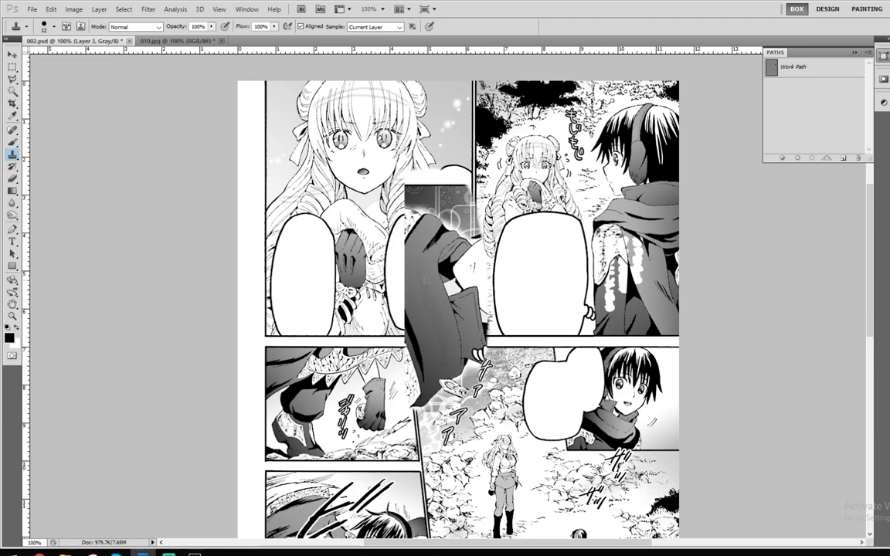
# Step: Try a Levels adjustment layer with midtone 0.65 and white input 184, merge it down, and revert it
pyautogui.hotkey('alt', '[')
pyautogui.click(883, 102)
pyautogui.click(810, 131)
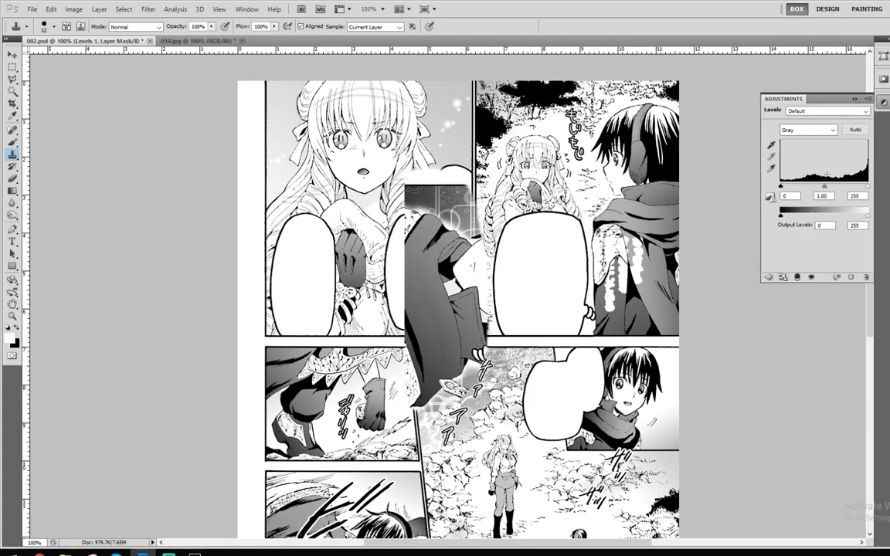
pyautogui.moveTo(826, 188); pyautogui.dragTo(845, 188)
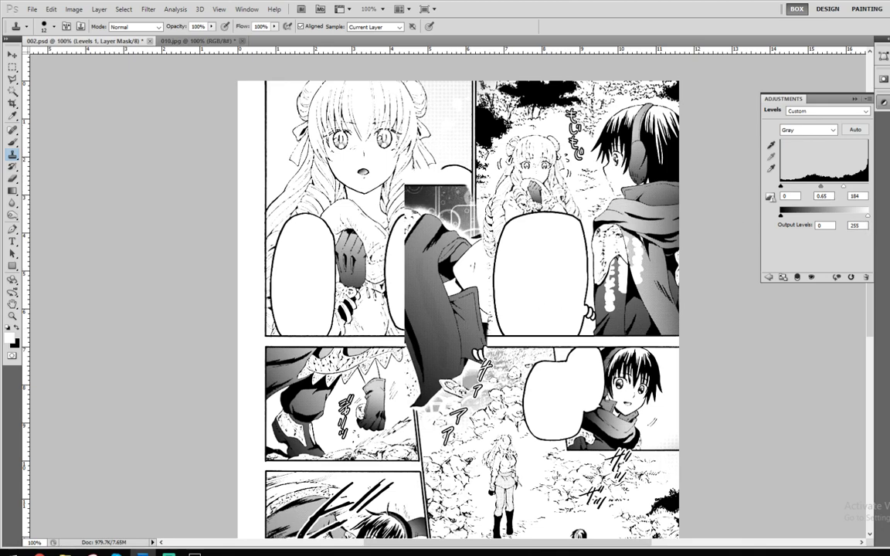
pyautogui.hotkey('ctrl', 'e')
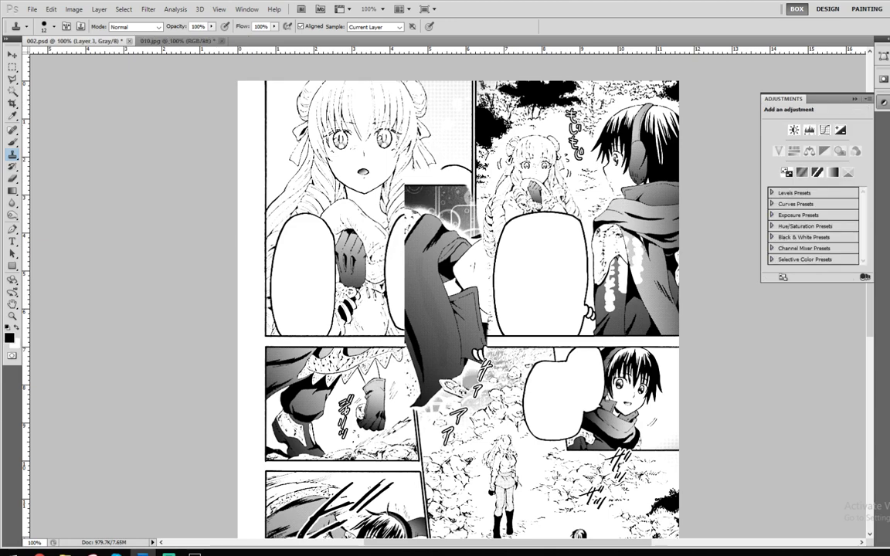
pyautogui.click(889, 347)
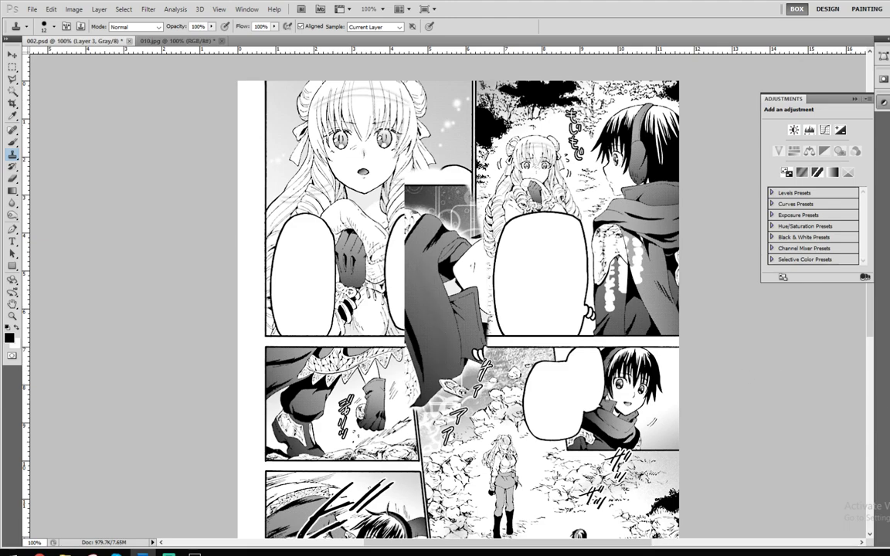
# Step: Fine-tune the Levels midtone of the fold-retouch layer to match the surrounding scarf, and merge it into the scarf patch
pyautogui.hotkey('ctrl', 'l')
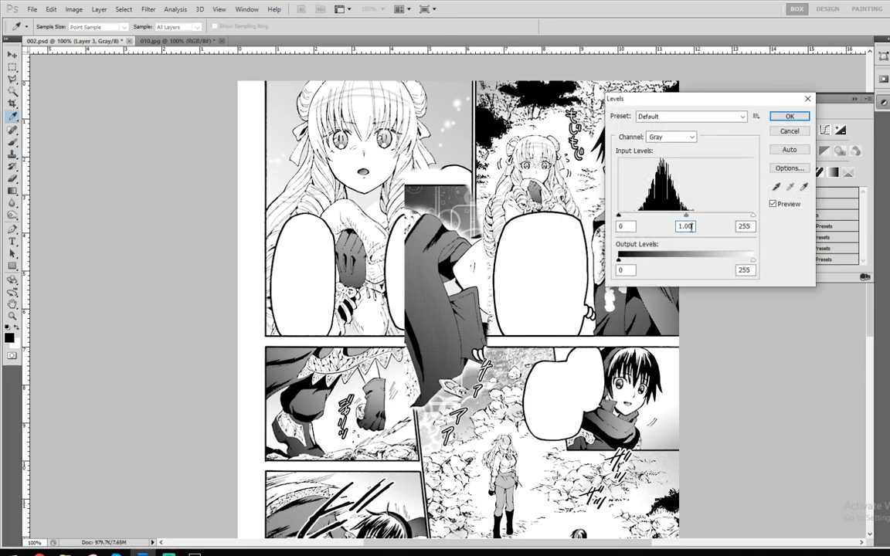
pyautogui.scroll(2, 691, 226)
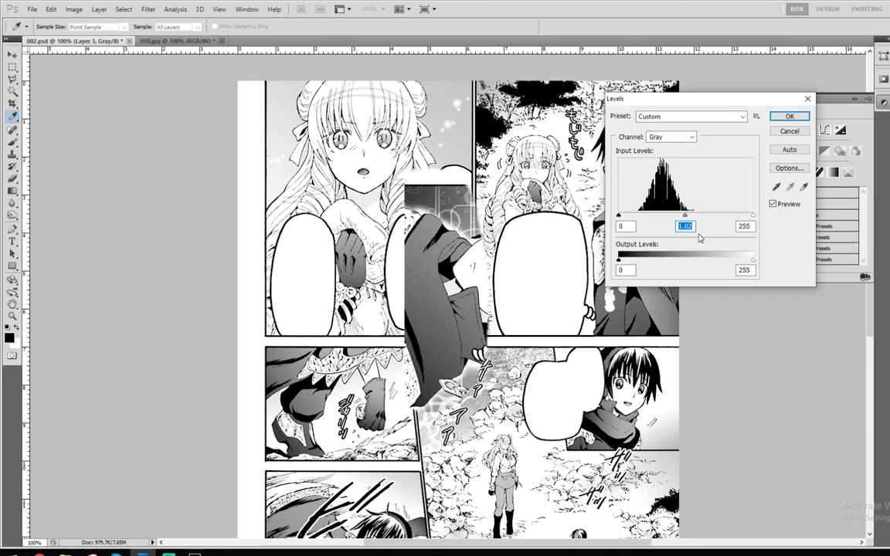
pyautogui.write('1')
pyautogui.press('Down')
pyautogui.press('Down')
pyautogui.press('Down')
pyautogui.press('Down')
pyautogui.press('Down')
pyautogui.press('Down')
pyautogui.write('1')
pyautogui.press('Up')
pyautogui.click(790, 116)
pyautogui.hotkey('ctrl', 'z')
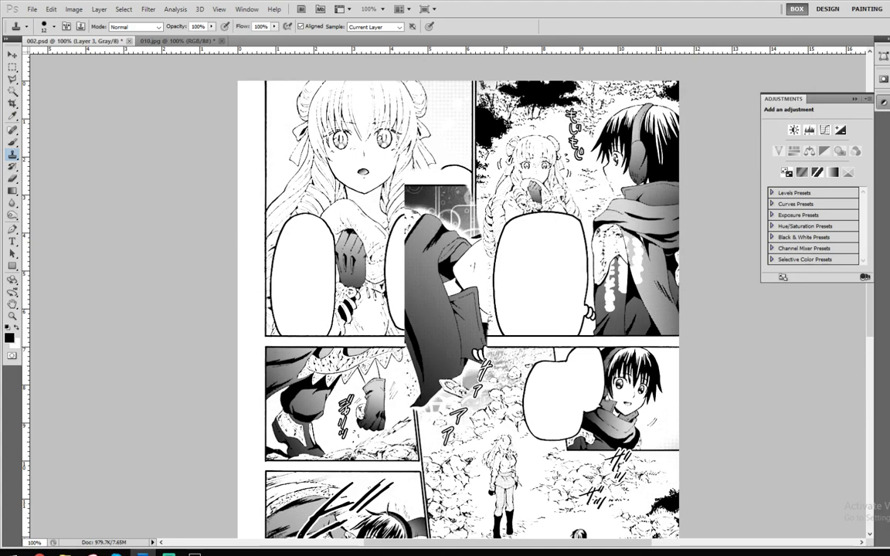
pyautogui.hotkey('ctrl', 'z')
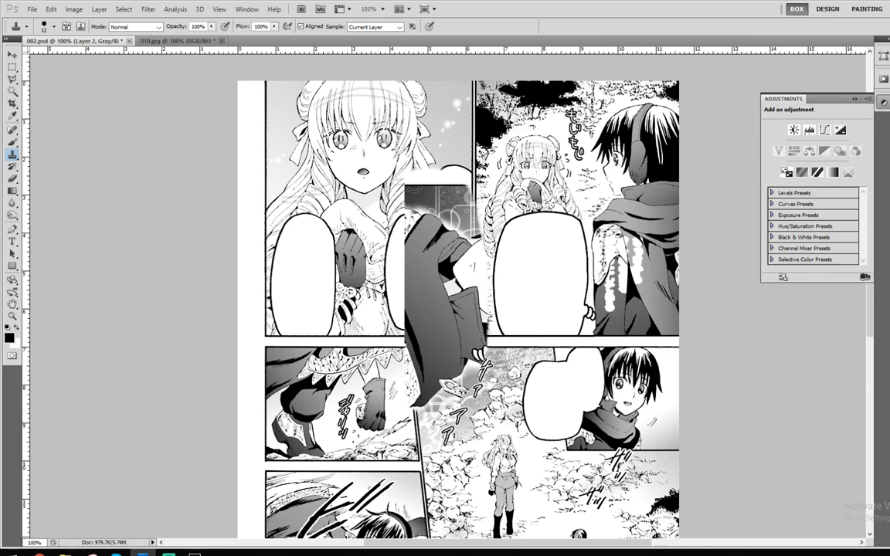
# Step: Move the scarf patch over the boy's cloak in the upper-right panel, with its gray tone covering the whited-out marks
pyautogui.press('v')
pyautogui.moveTo(451, 343)
pyautogui.mouseDown()
pyautogui.moveTo(629, 325)
pyautogui.moveTo(627, 304)
pyautogui.mouseUp()
pyautogui.scroll(5, 619, 303)
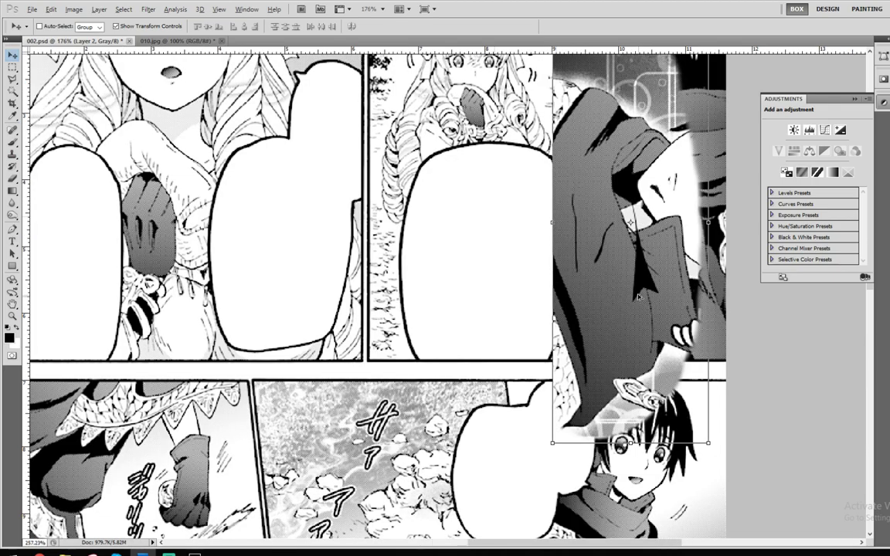
pyautogui.scroll(3, 638, 296)
pyautogui.scroll(-2, 612, 260)
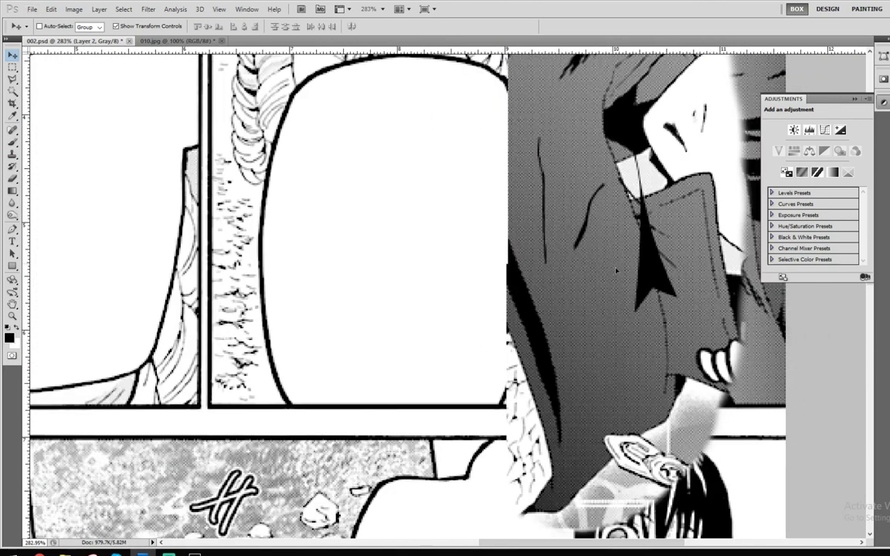
pyautogui.moveTo(619, 272); pyautogui.dragTo(656, 379)
pyautogui.moveTo(610, 318); pyautogui.dragTo(611, 340)
pyautogui.scroll(3, 589, 308)
pyautogui.moveTo(576, 311); pyautogui.dragTo(595, 347)
pyautogui.scroll(1, 587, 301)
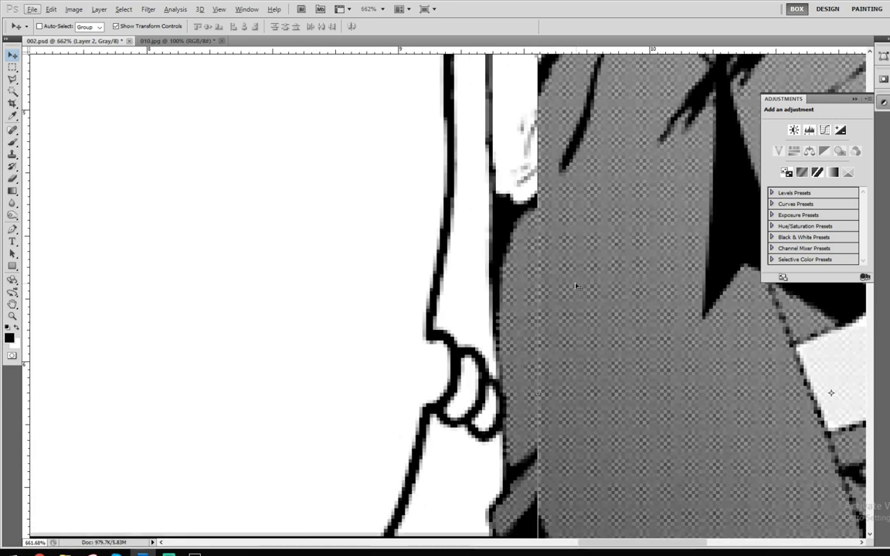
pyautogui.moveTo(575, 287); pyautogui.dragTo(546, 289)
pyautogui.scroll(-5, 628, 308)
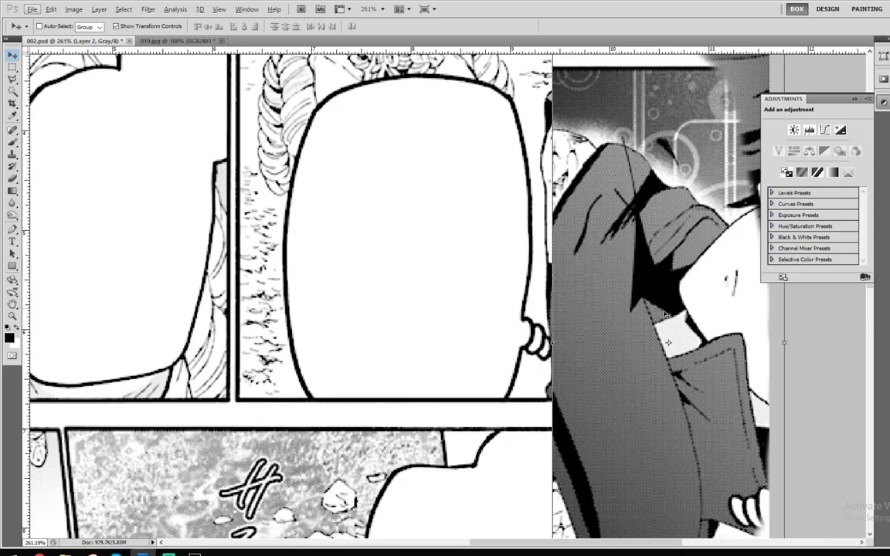
# Step: Compare the page with and without the scarf patch to check how it covers the whited-out cloak areas
pyautogui.click(888, 367)
pyautogui.click(889, 367)
pyautogui.click(888, 367)
pyautogui.hotkey('ctrl', 'z')
pyautogui.hotkey('ctrl', 'z')
pyautogui.hotkey('ctrl', 'z')
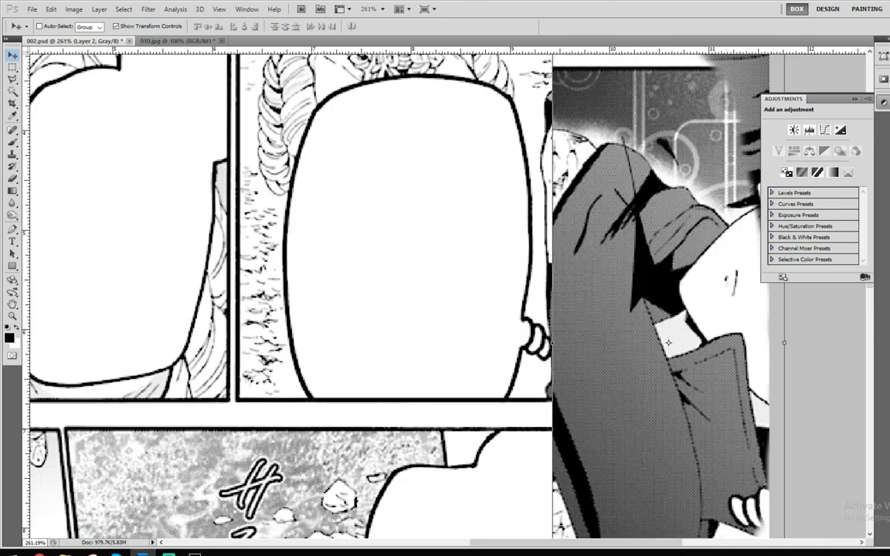
pyautogui.hotkey('ctrl', 'z')
pyautogui.hotkey('ctrl', 'z')
pyautogui.hotkey('ctrl', 'z')
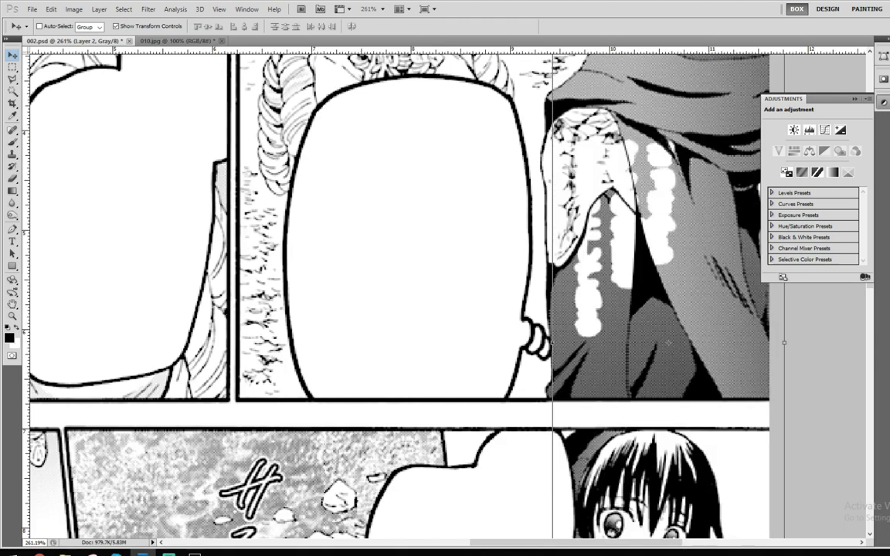
pyautogui.scroll(-2, 653, 348)
pyautogui.hscroll(1, 653, 348)
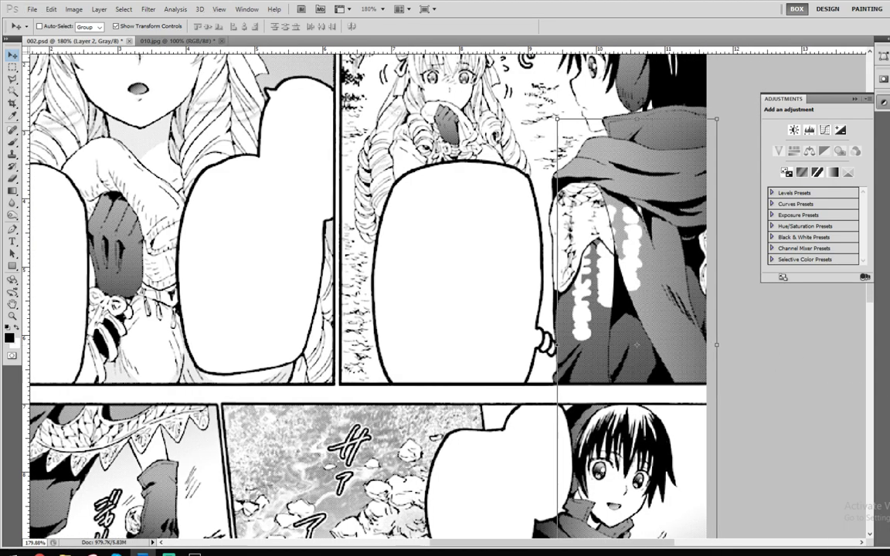
pyautogui.hotkey('ctrl', 'z')
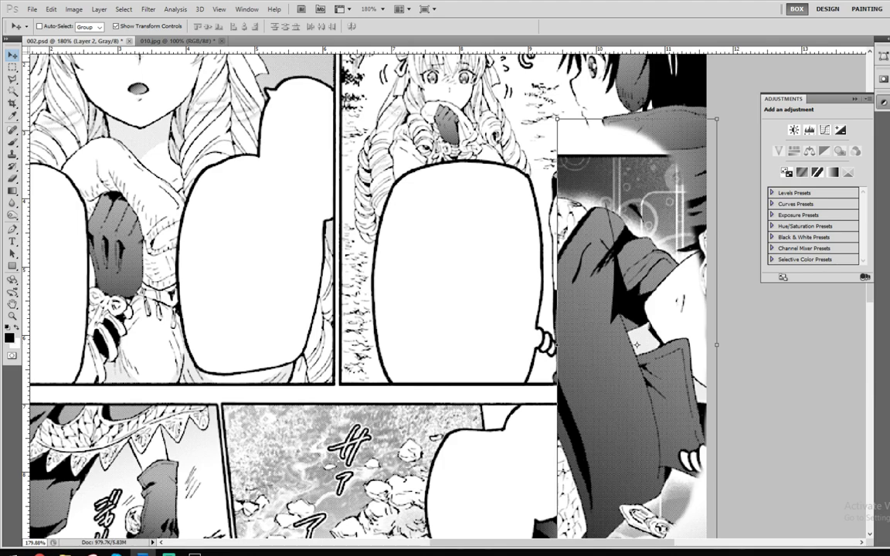
# Step: Add a layer mask to the scarf patch and invert it so the patch is fully hidden
pyautogui.hotkey('ctrl', 'shift', 'm')
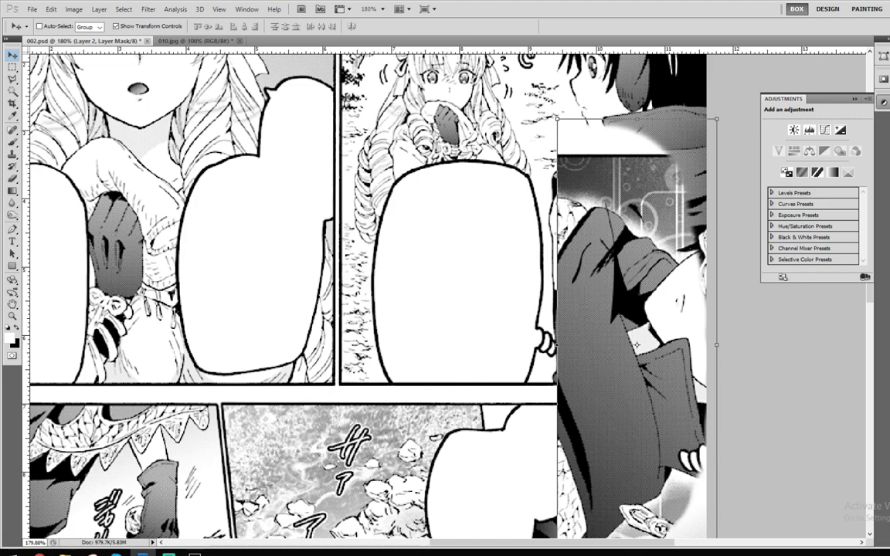
pyautogui.click(883, 78)
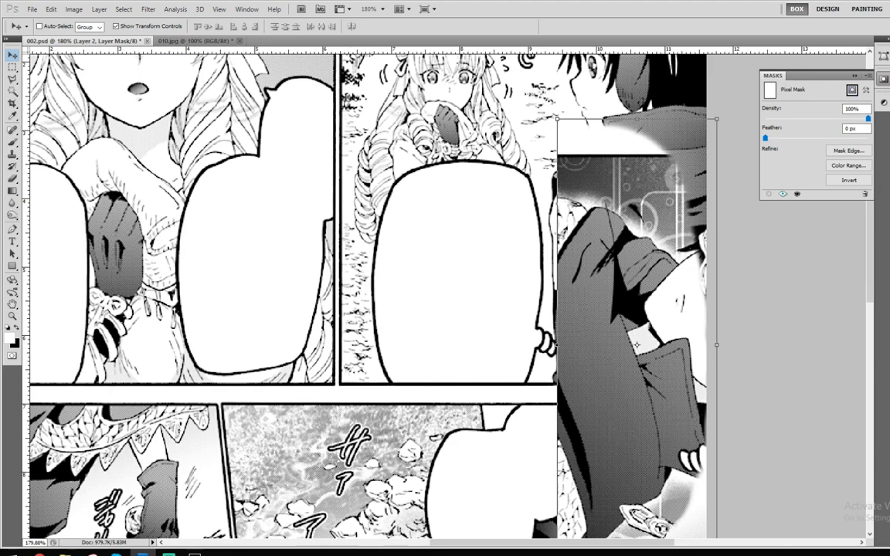
pyautogui.hotkey('ctrl', 'z')
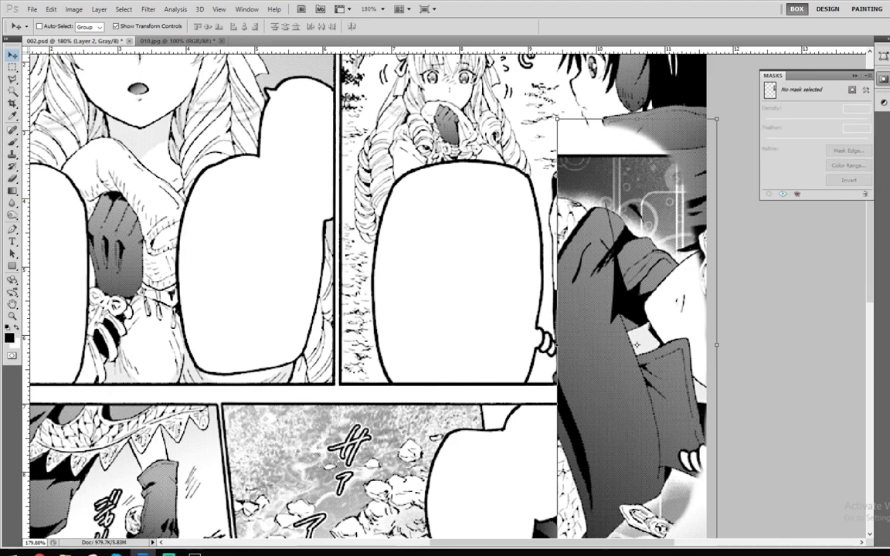
pyautogui.hotkey('ctrl', '\\')
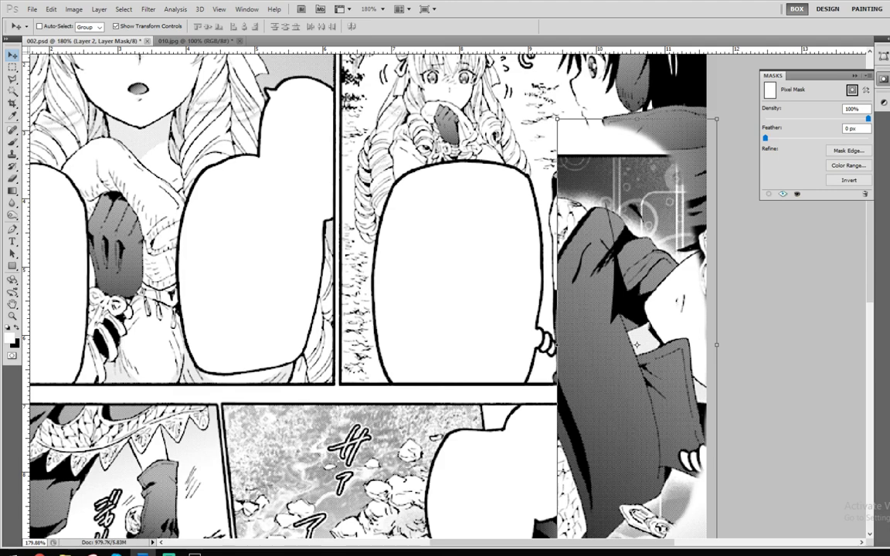
pyautogui.hotkey('ctrl', 'i')
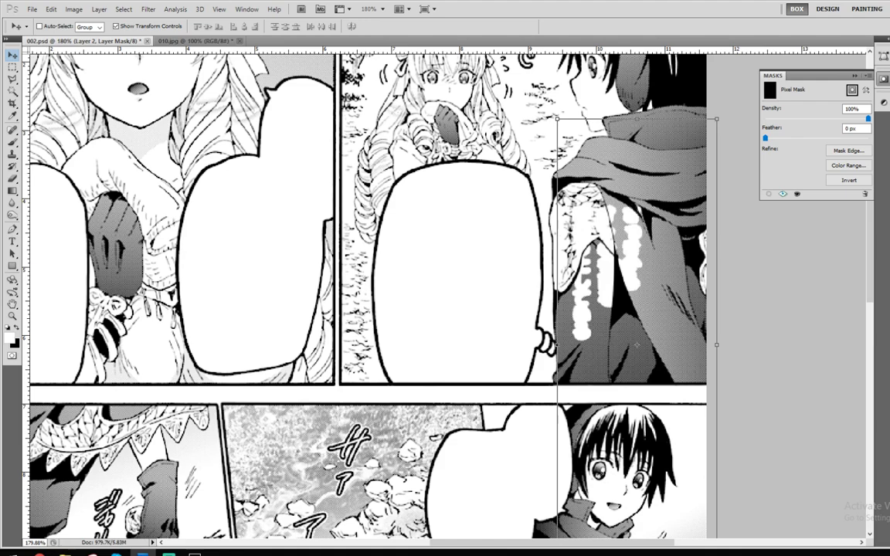
pyautogui.hscroll(1, 720, 332)
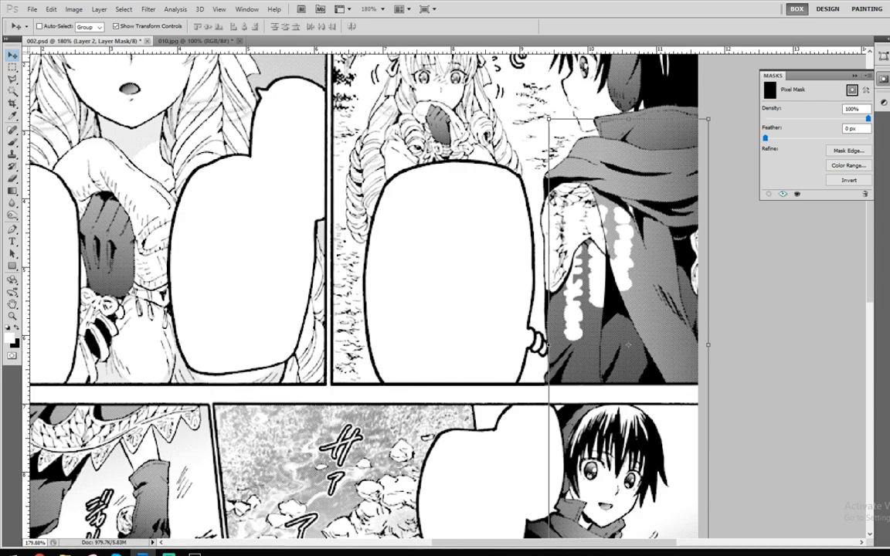
# Step: Paint white on the patch's mask with 17 px and 10 px brushes to reveal gray tone over the lower cloak's whited-out marks
pyautogui.scroll(8, 662, 334)
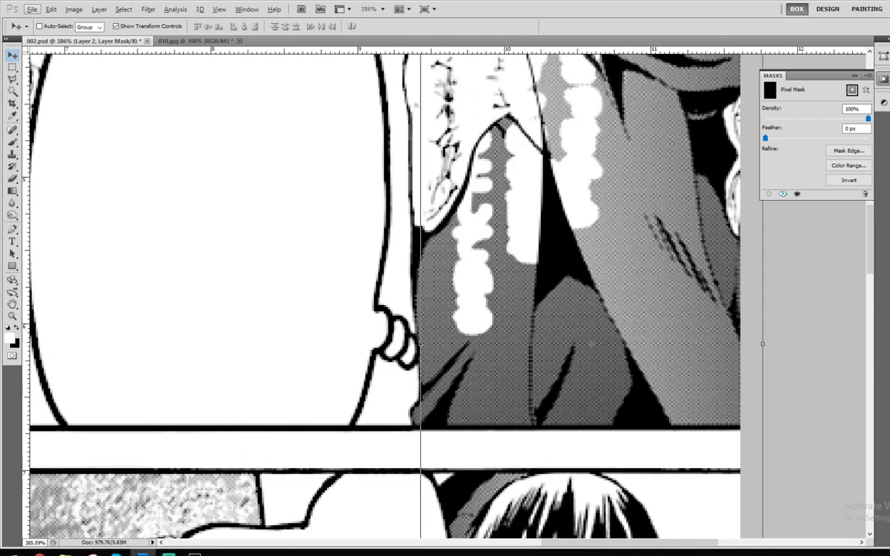
pyautogui.click(11, 143)
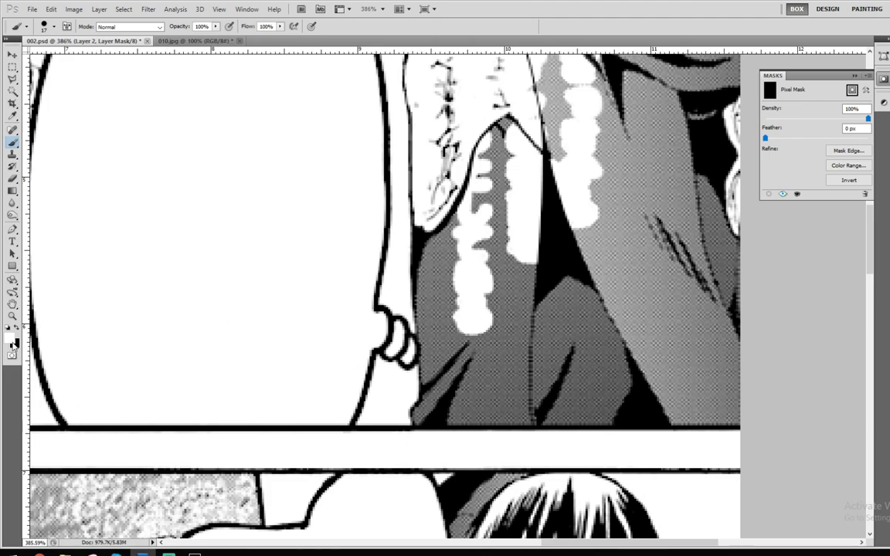
pyautogui.scroll(2, 465, 305)
pyautogui.moveTo(473, 320)
pyautogui.mouseDown()
pyautogui.moveTo(488, 291)
pyautogui.moveTo(466, 267)
pyautogui.moveTo(497, 204)
pyautogui.moveTo(466, 208)
pyautogui.moveTo(481, 183)
pyautogui.mouseUp()
pyautogui.scroll(2, 527, 240)
pyautogui.scroll(1, 527, 240)
pyautogui.press('[')
pyautogui.moveTo(525, 262)
pyautogui.mouseDown()
pyautogui.moveTo(523, 321)
pyautogui.moveTo(536, 343)
pyautogui.moveTo(551, 334)
pyautogui.moveTo(552, 228)
pyautogui.mouseUp()
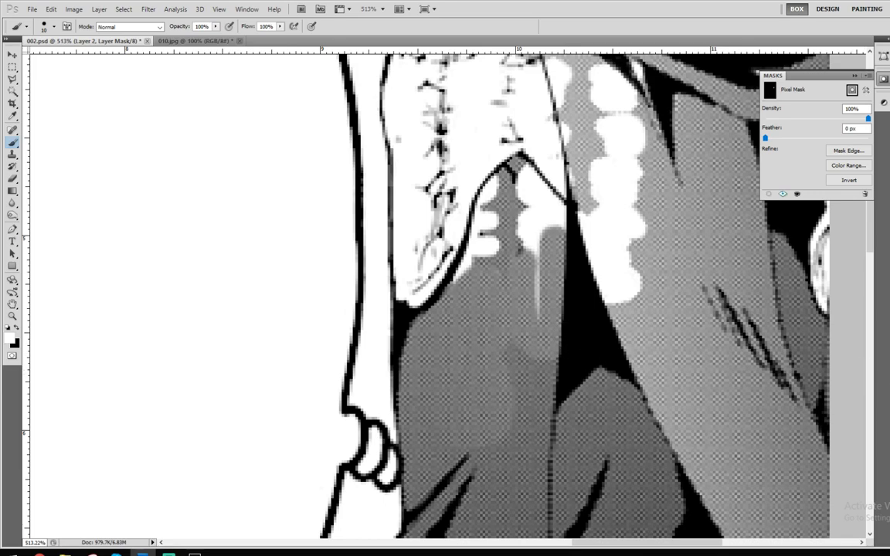
pyautogui.moveTo(553, 312); pyautogui.dragTo(556, 217)
# Step: Reveal the patch up to the cloak's curved upper outline with a 6 px white brush on the mask
pyautogui.scroll(3, 541, 222)
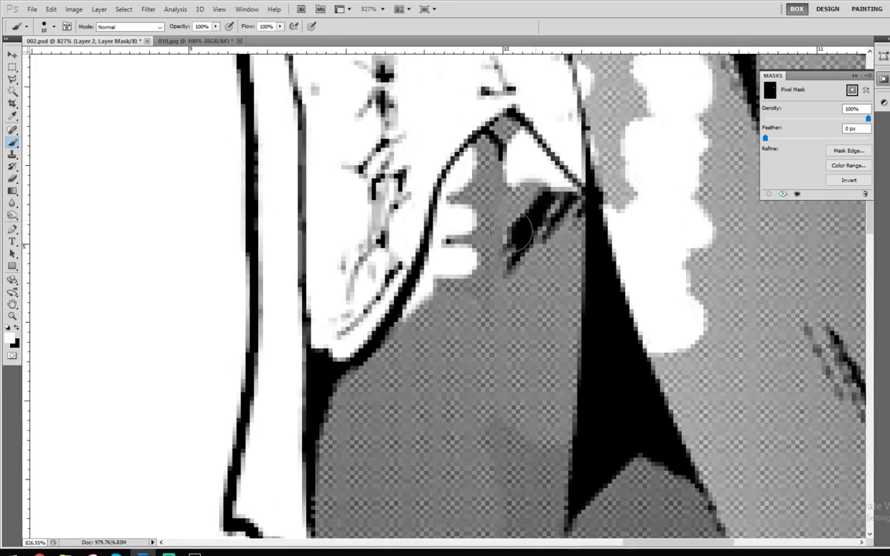
pyautogui.moveTo(511, 239)
pyautogui.mouseDown()
pyautogui.moveTo(527, 192)
pyautogui.moveTo(513, 139)
pyautogui.moveTo(579, 202)
pyautogui.moveTo(542, 230)
pyautogui.mouseUp()
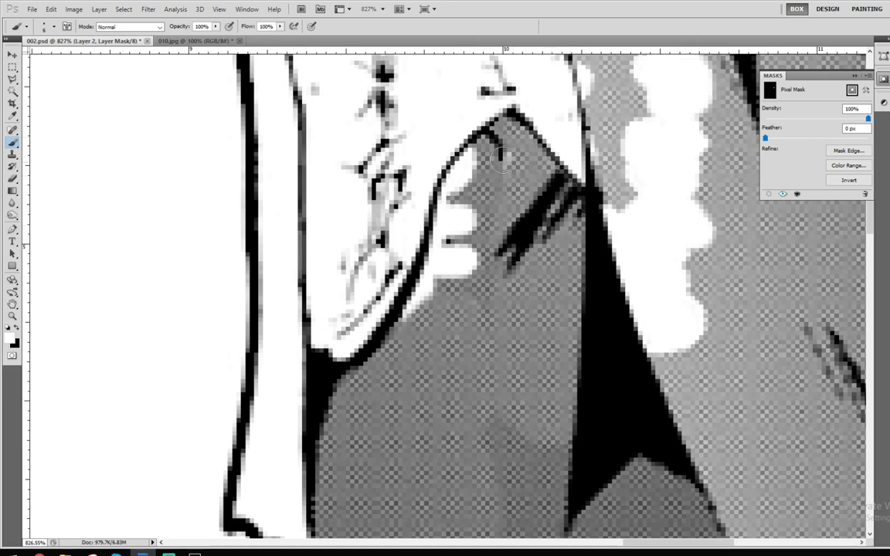
pyautogui.moveTo(500, 157)
pyautogui.mouseDown()
pyautogui.moveTo(455, 147)
pyautogui.moveTo(448, 135)
pyautogui.moveTo(428, 148)
pyautogui.moveTo(466, 169)
pyautogui.moveTo(454, 195)
pyautogui.moveTo(455, 246)
pyautogui.moveTo(472, 255)
pyautogui.moveTo(432, 274)
pyautogui.moveTo(417, 297)
pyautogui.mouseUp()
# Step: Reveal more scarf tone across the middle of the lower cloak with a 13 px white brush on the mask
pyautogui.scroll(-5, 473, 186)
pyautogui.press(']')
pyautogui.press(']')
pyautogui.press(']')
pyautogui.press(']')
pyautogui.press(']')
pyautogui.press(']')
pyautogui.press(']')
pyautogui.moveTo(470, 343)
pyautogui.mouseDown()
pyautogui.moveTo(454, 325)
pyautogui.moveTo(464, 255)
pyautogui.mouseUp()
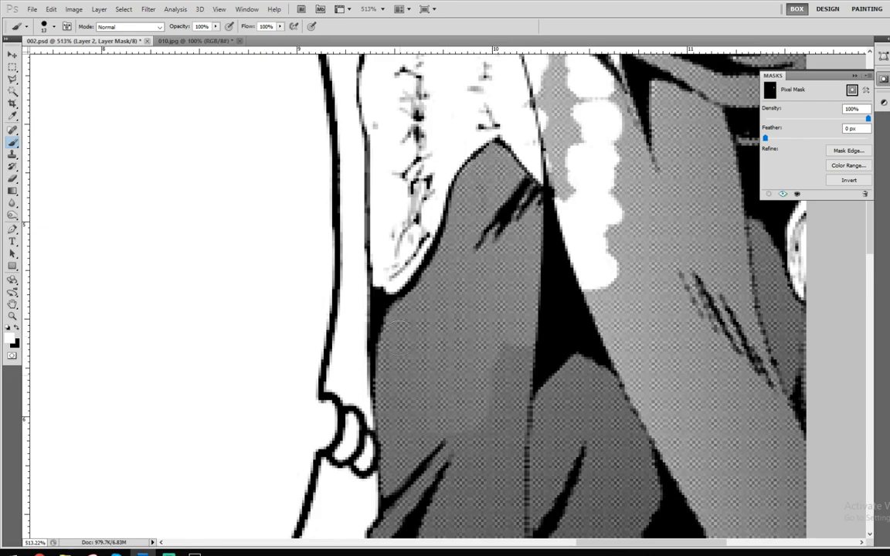
# Step: Darken the scarf patch by setting its Levels midtone to 0.87
pyautogui.hotkey('ctrl', '1')
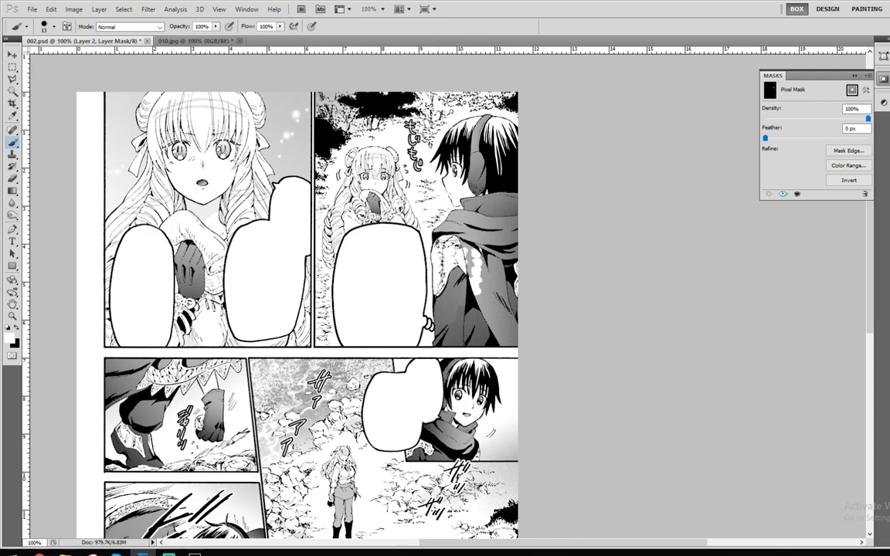
pyautogui.press('[')
pyautogui.hotkey('alt', '[')
pyautogui.press(']')
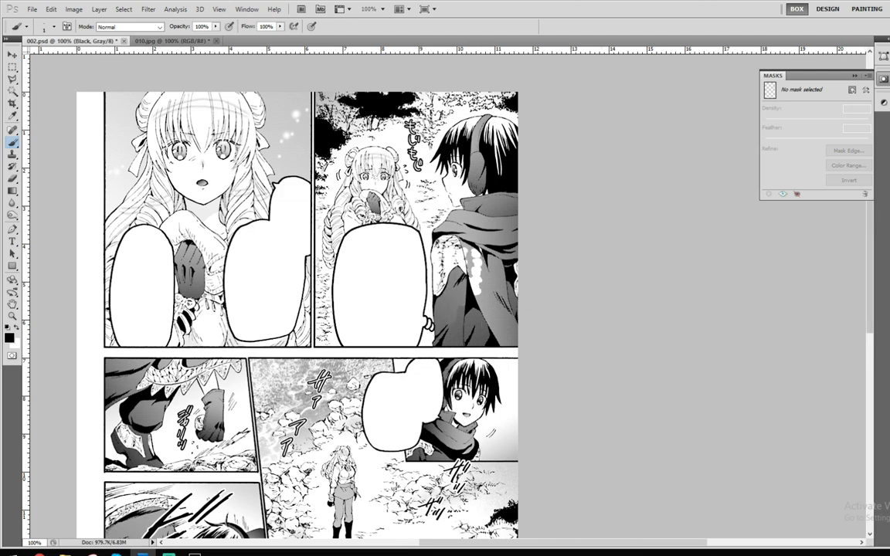
pyautogui.hotkey('ctrl', 'l')
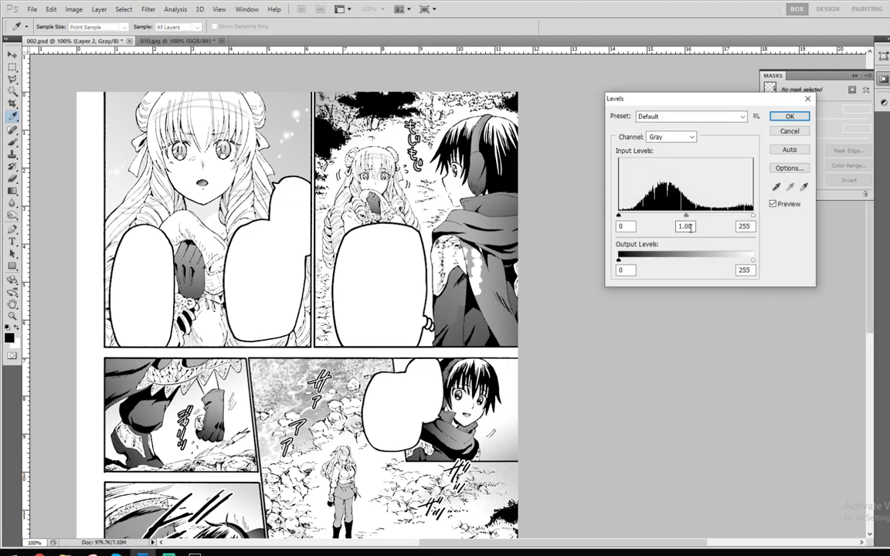
pyautogui.moveTo(688, 219); pyautogui.dragTo(693, 217)
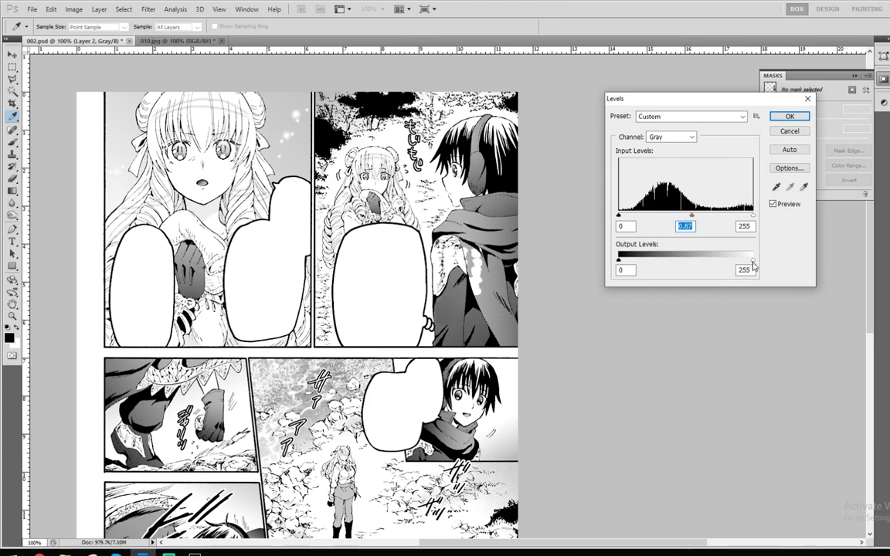
pyautogui.click(789, 118)
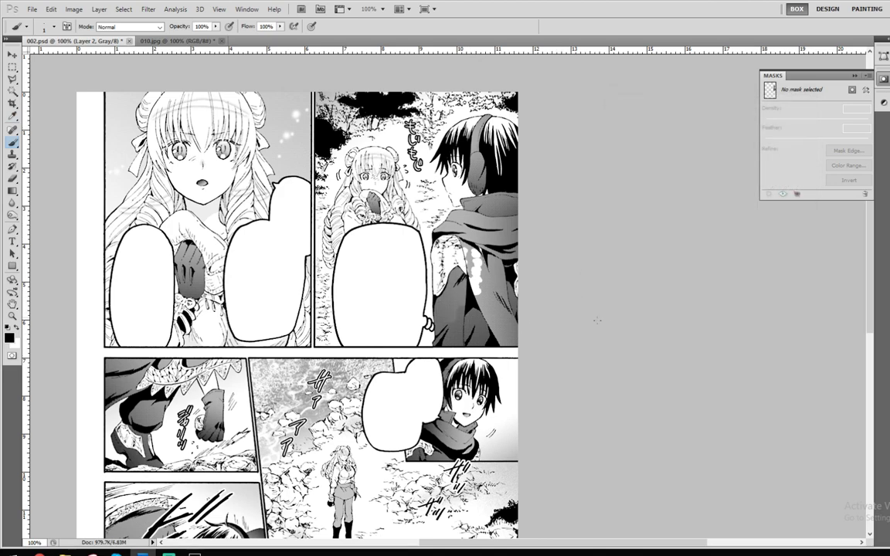
# Step: Even out the tone of the revealed cloak patch with a soft 50 px toning brush on Midtones at 3% exposure
pyautogui.hotkey('ctrl', '\\')
pyautogui.hotkey('ctrl', '2')
pyautogui.click(11, 215)
pyautogui.click(50, 203)
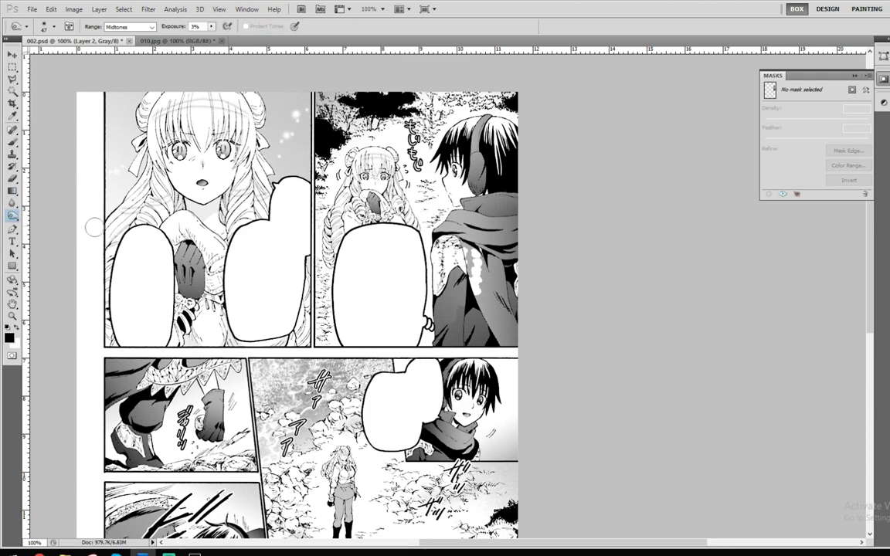
pyautogui.press(']')
pyautogui.press(']')
pyautogui.rightClick(389, 303)
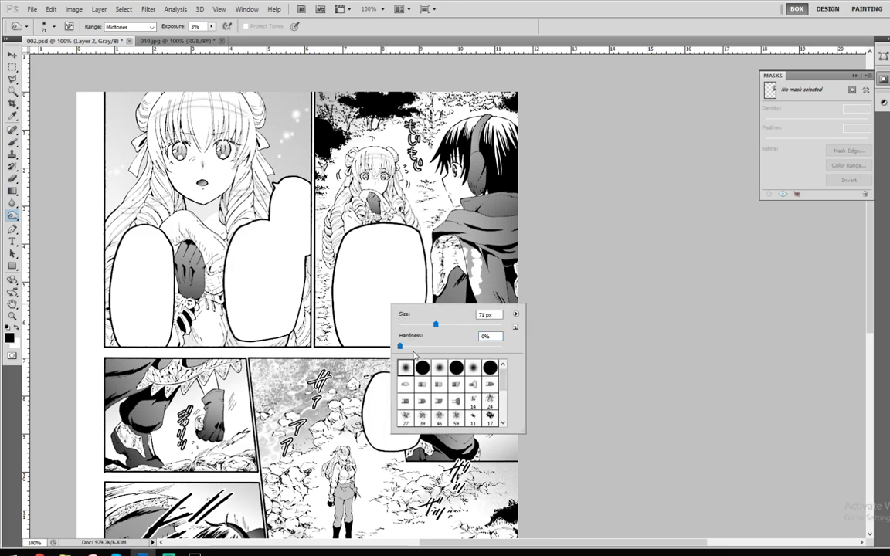
pyautogui.click(388, 273)
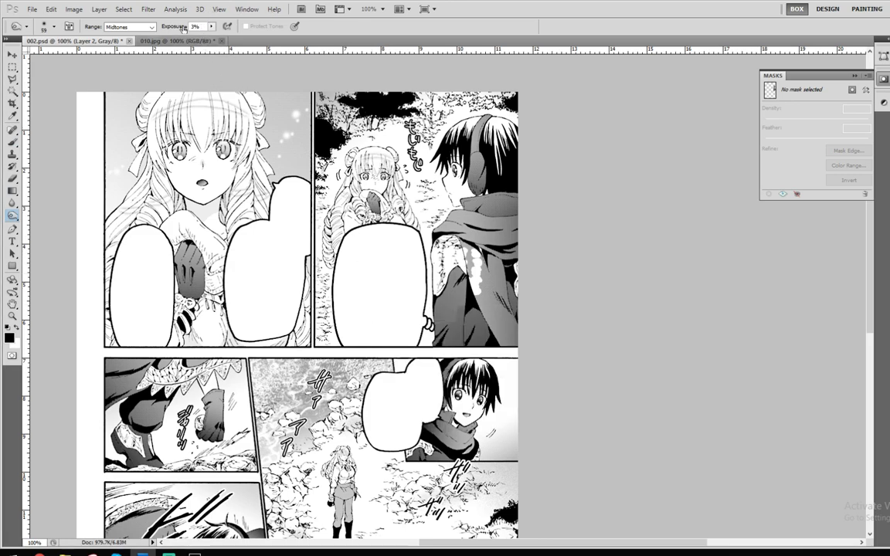
pyautogui.click(151, 29)
pyautogui.click(117, 44)
pyautogui.click(142, 26)
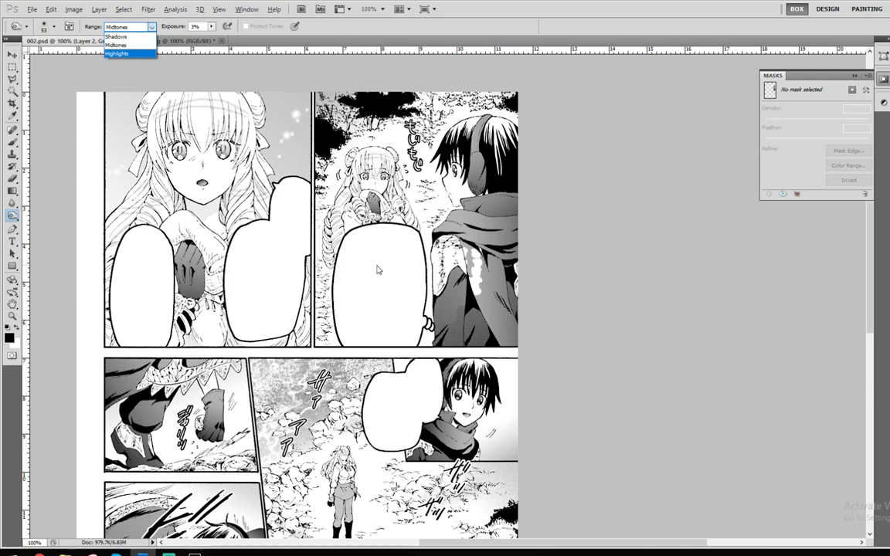
pyautogui.click(437, 156)
pyautogui.keyDown('alt'); pyautogui.rightClick(408, 238); pyautogui.keyUp('alt')
pyautogui.scroll(1, 505, 288)
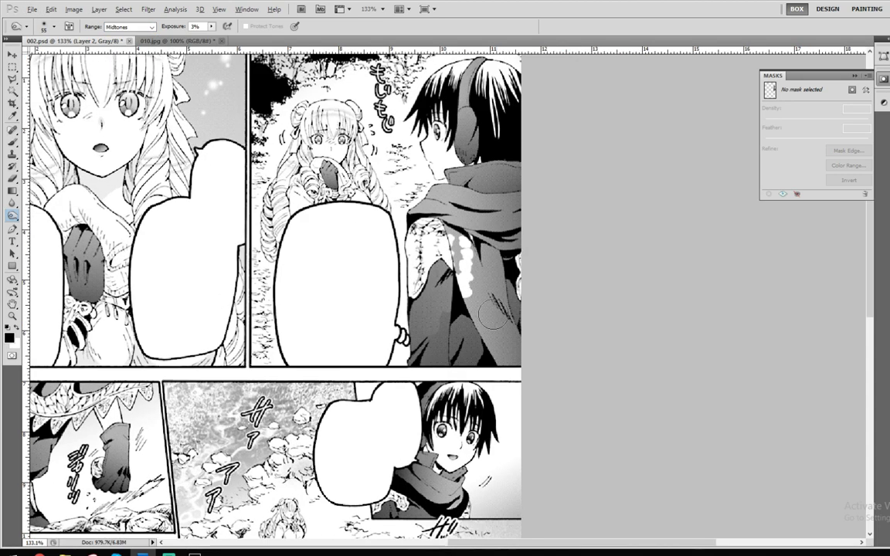
pyautogui.scroll(3, 488, 321)
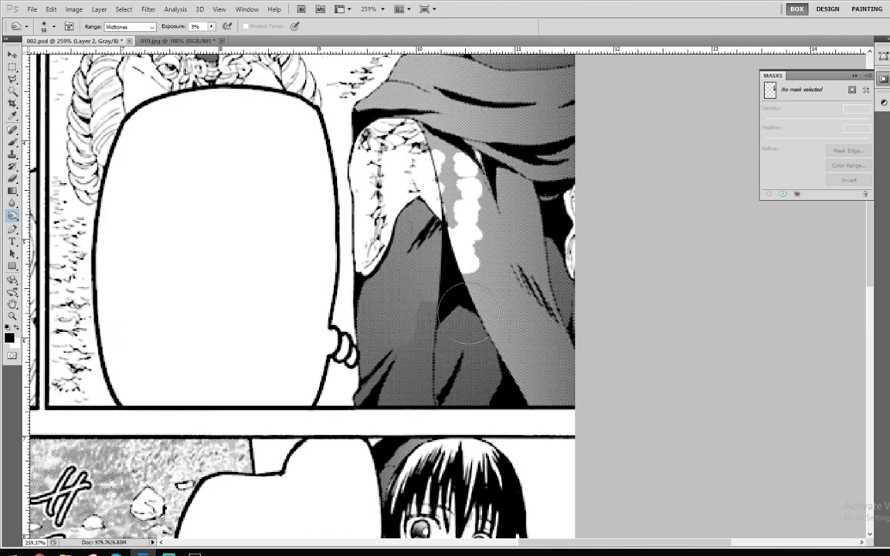
pyautogui.scroll(-4, 468, 313)
pyautogui.moveTo(476, 305)
pyautogui.mouseDown()
pyautogui.moveTo(444, 271)
pyautogui.moveTo(449, 263)
pyautogui.mouseUp()
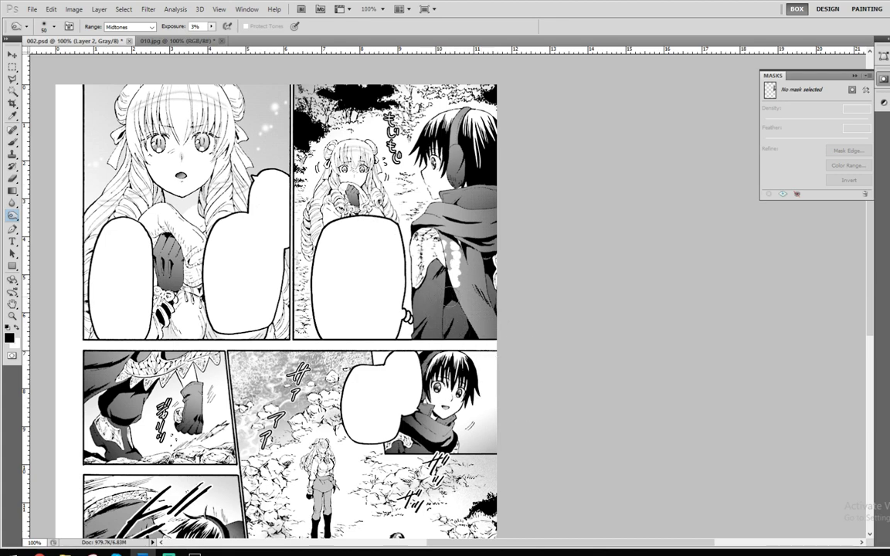
# Step: Enlarge the toning brush to 70 px, trying the Highlights range before returning to Midtones
pyautogui.click(130, 27)
pyautogui.click(116, 51)
pyautogui.press(']')
pyautogui.press(']')
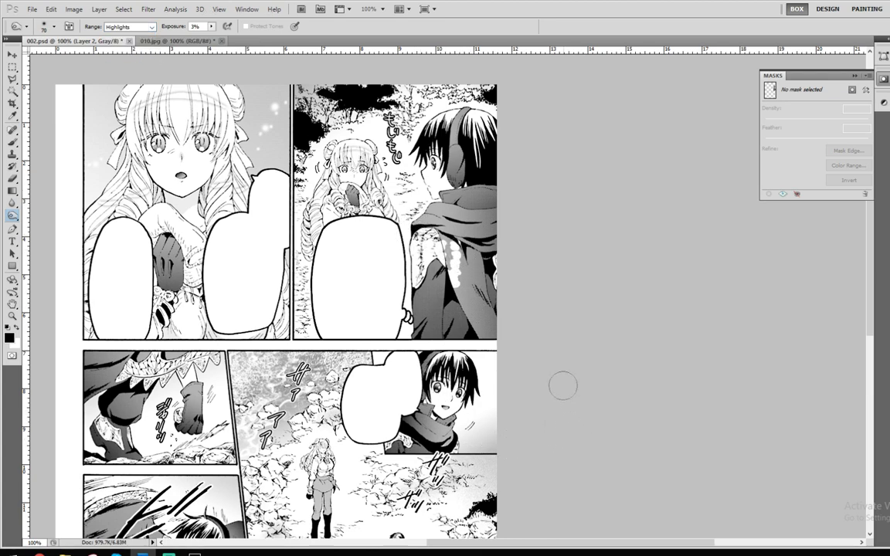
pyautogui.click(130, 27)
pyautogui.click(116, 43)
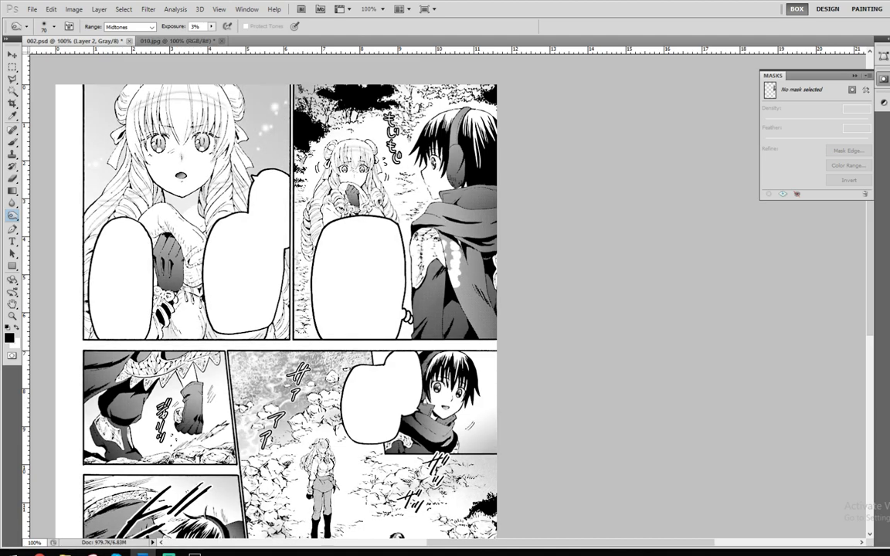
# Step: Try the Levels adjustment at midtone 1.08 and white input 255 over the page
pyautogui.hotkey('alt', ']')
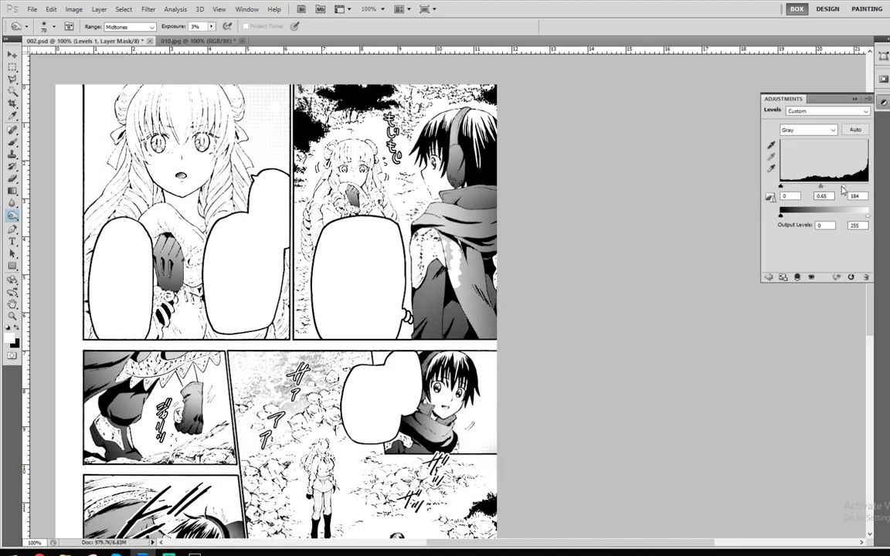
pyautogui.moveTo(843, 187); pyautogui.dragTo(823, 193)
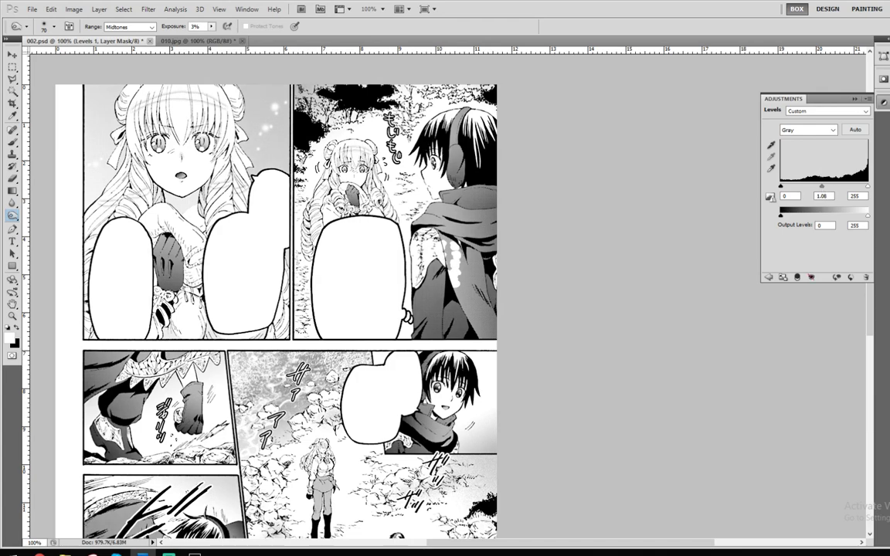
pyautogui.hotkey('ctrl', 'e')
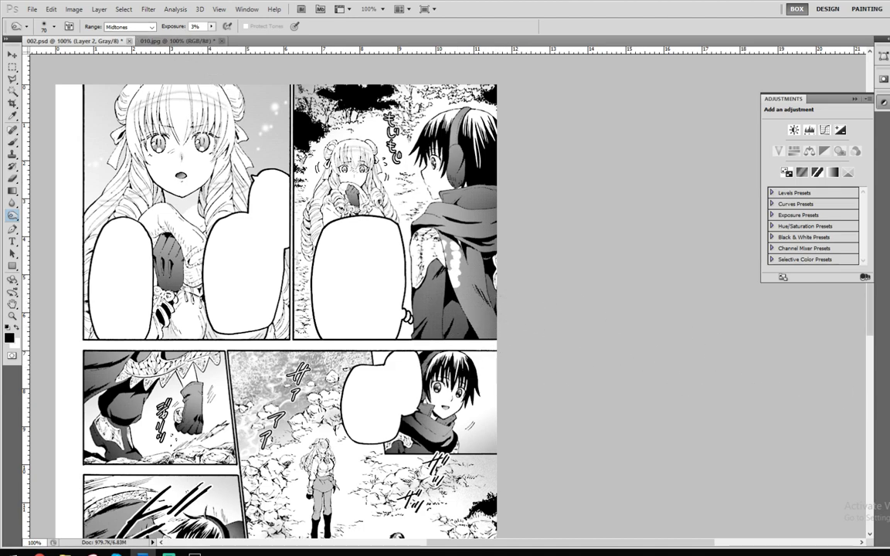
pyautogui.hotkey('ctrl', 'z')
pyautogui.hotkey('ctrl', 'z')
pyautogui.hotkey('ctrl', 'z')
pyautogui.hotkey('ctrl', 'z')
# Step: Clone the scarf folds onto a separate layer with a 40 px Clone Stamp and show that layer on its own
pyautogui.scroll(5, 451, 259)
pyautogui.press('[')
pyautogui.press('[')
pyautogui.press('[')
pyautogui.press('[')
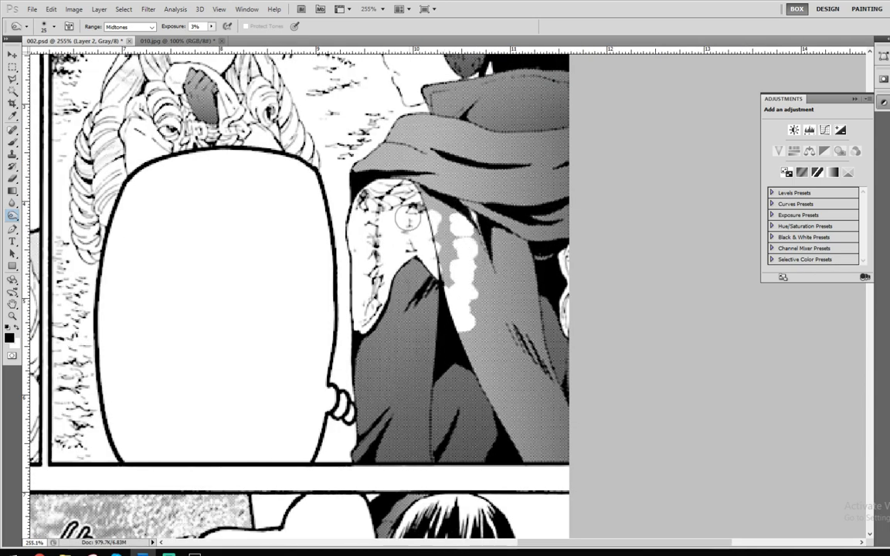
pyautogui.scroll(2, 432, 186)
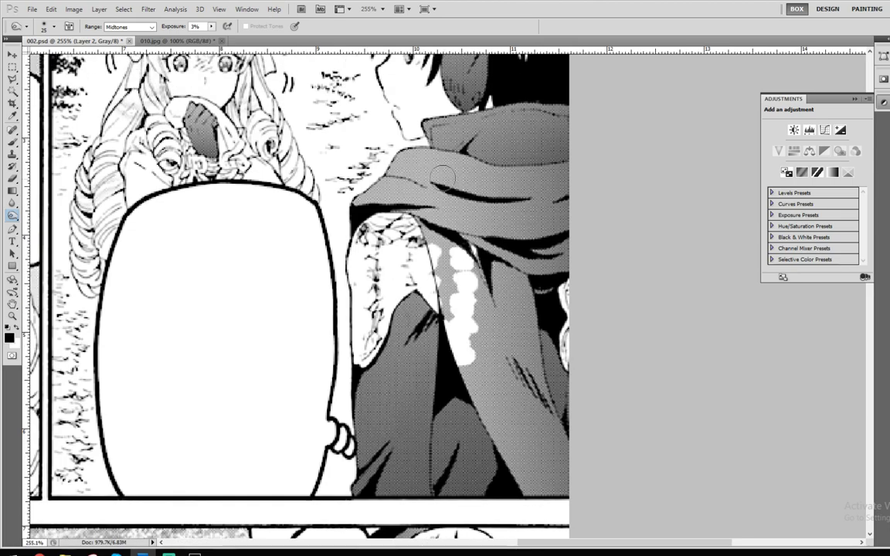
pyautogui.scroll(1, 448, 184)
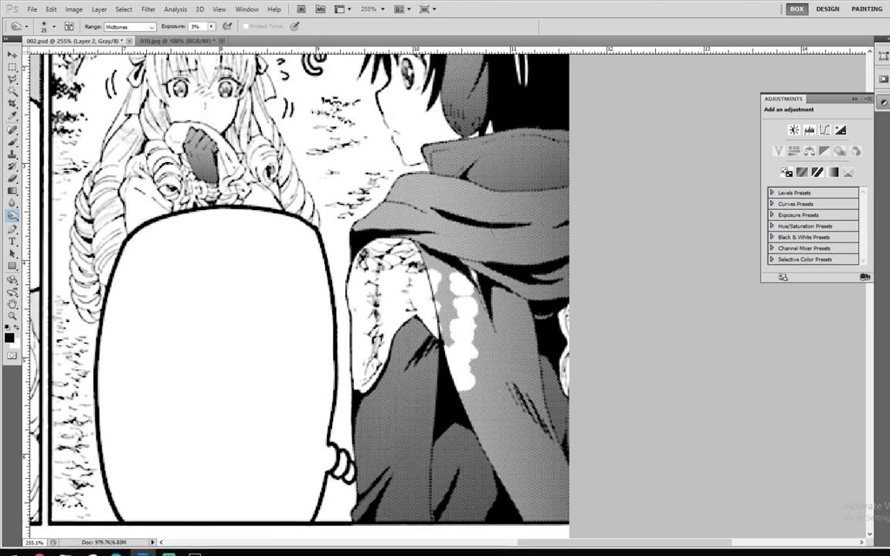
pyautogui.press('s')
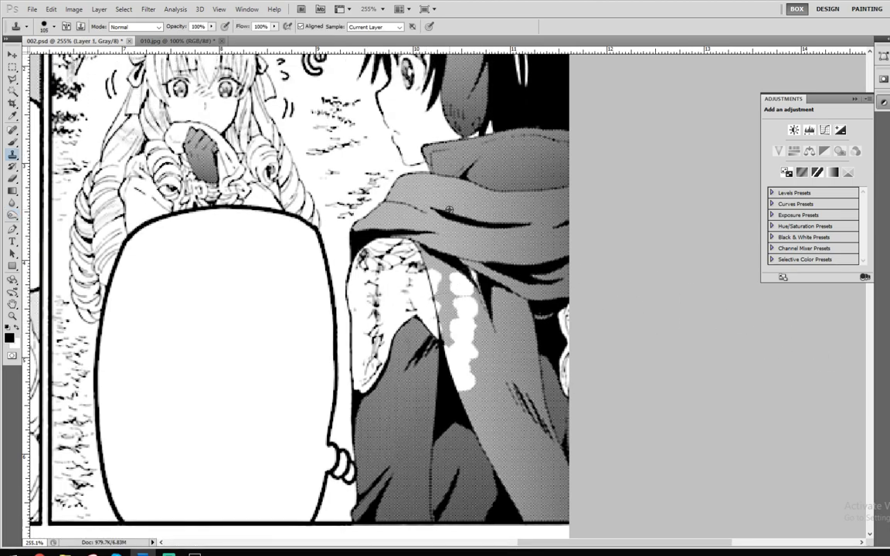
pyautogui.press('[')
pyautogui.press('[')
pyautogui.press('[')
pyautogui.press('[')
pyautogui.press('[')
pyautogui.press('[')
pyautogui.press('[')
pyautogui.click(888, 371)
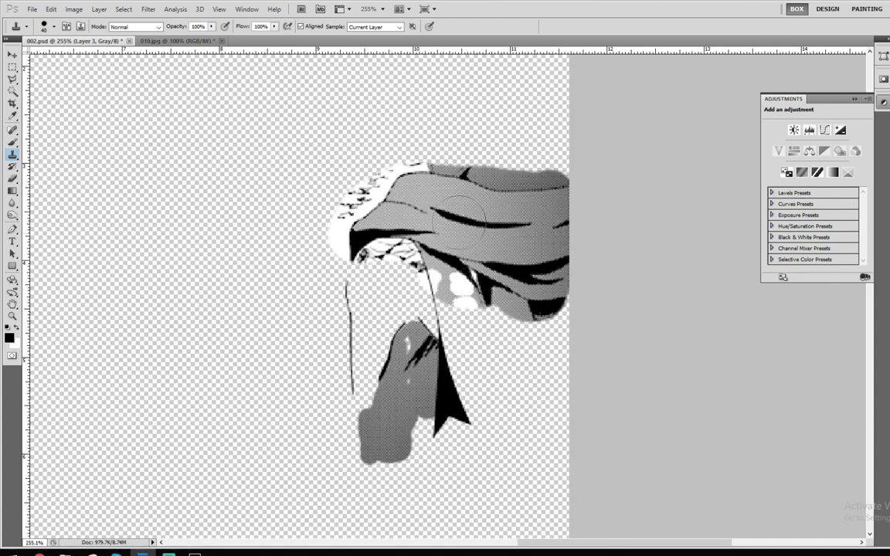
# Step: Erase the cloak and fur remnants below the scarf copy and the stray background above its left shoulder
pyautogui.press('e')
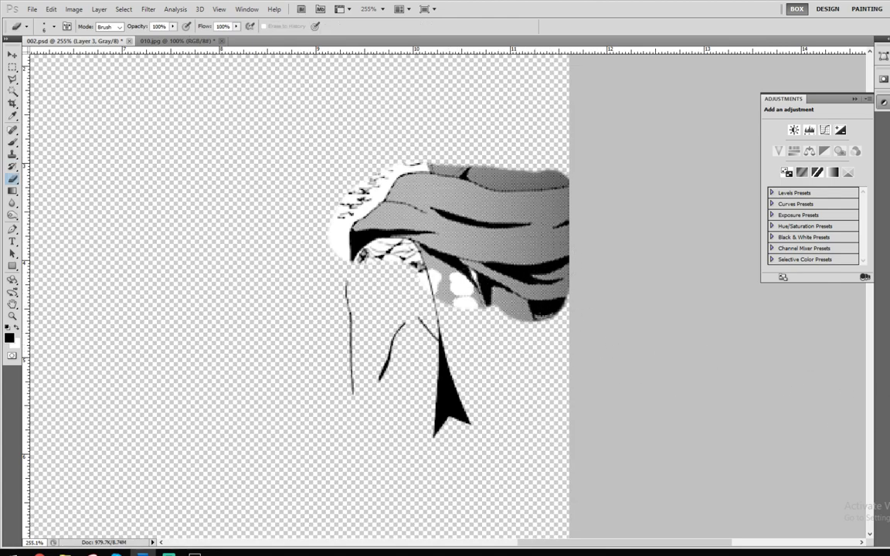
pyautogui.click(889, 371)
pyautogui.keyDown('alt'); pyautogui.rightClick(428, 319); pyautogui.keyUp('alt')
pyautogui.moveTo(429, 319)
pyautogui.mouseDown()
pyautogui.moveTo(430, 290)
pyautogui.moveTo(550, 332)
pyautogui.mouseUp()
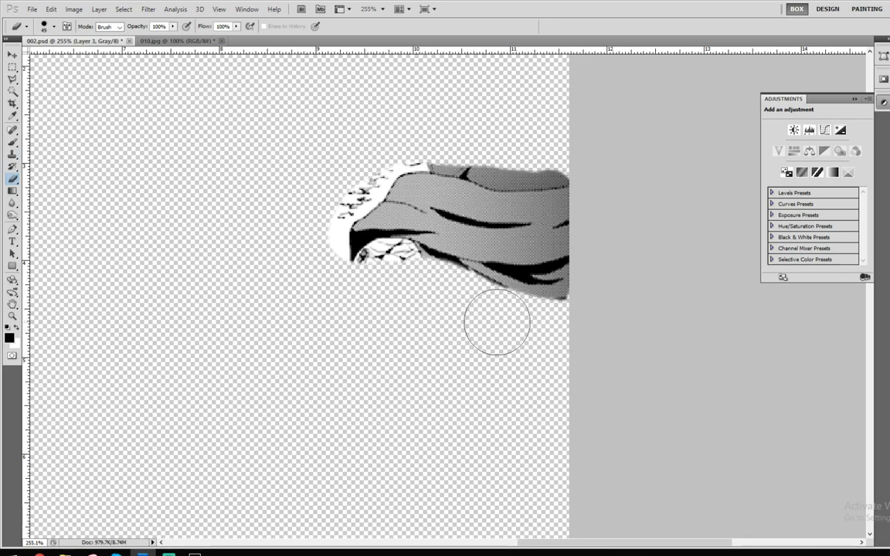
pyautogui.moveTo(411, 281); pyautogui.dragTo(298, 255)
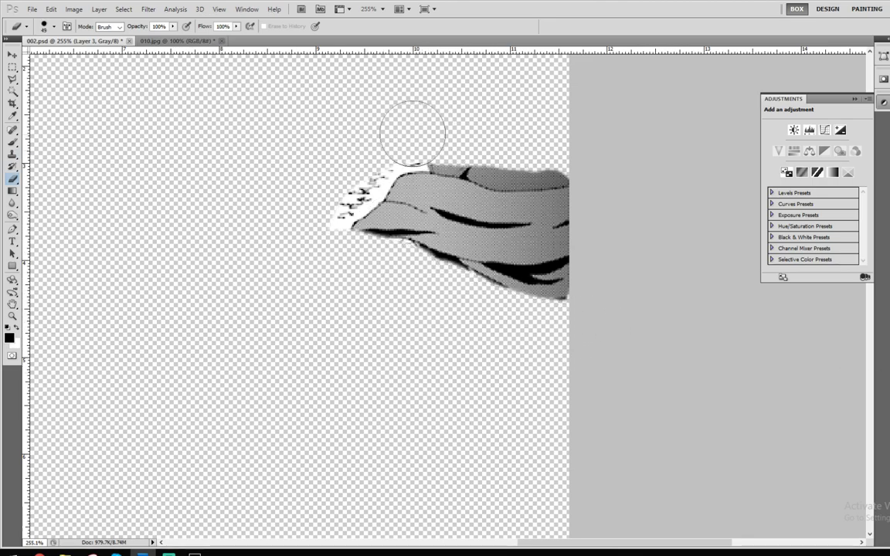
pyautogui.moveTo(401, 129)
pyautogui.mouseDown()
pyautogui.moveTo(372, 144)
pyautogui.moveTo(328, 190)
pyautogui.mouseUp()
# Step: Clone plain scarf tone over the long black fold across the middle of the scarf copy, working on a new layer
pyautogui.click(12, 154)
pyautogui.scroll(5, 429, 183)
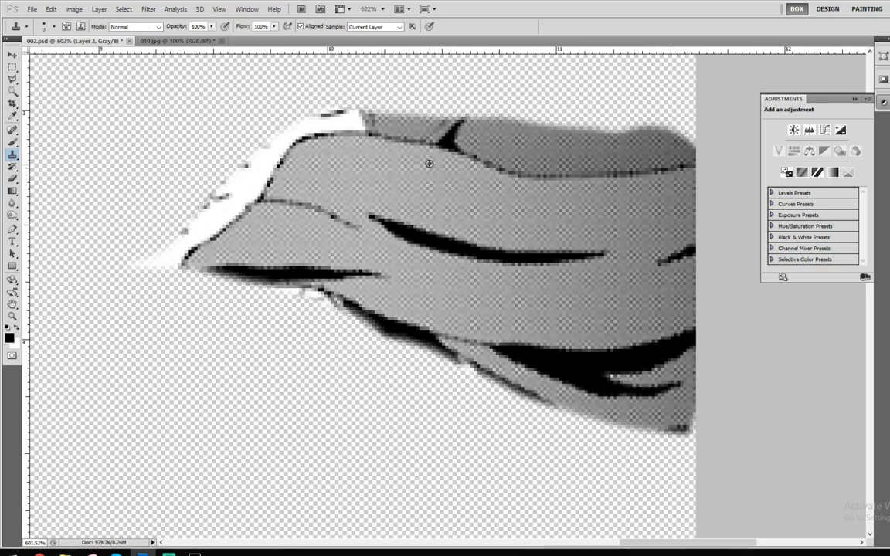
pyautogui.keyDown('alt'); pyautogui.click(383, 210); pyautogui.keyUp('alt')
pyautogui.moveTo(352, 200)
pyautogui.mouseDown()
pyautogui.moveTo(497, 254)
pyautogui.moveTo(594, 254)
pyautogui.mouseUp()
pyautogui.hotkey('ctrl', 'z')
pyautogui.click(889, 339)
pyautogui.press('alt')
pyautogui.keyDown('alt'); pyautogui.click(566, 262); pyautogui.keyUp('alt')
pyautogui.moveTo(600, 255)
pyautogui.mouseDown()
pyautogui.moveTo(457, 251)
pyautogui.moveTo(362, 214)
pyautogui.moveTo(437, 242)
pyautogui.moveTo(353, 214)
pyautogui.mouseUp()
pyautogui.hotkey('ctrl', 'z')
pyautogui.press('[')
pyautogui.press('[')
pyautogui.press('[')
pyautogui.press('[')
pyautogui.hotkey('ctrl', 'z')
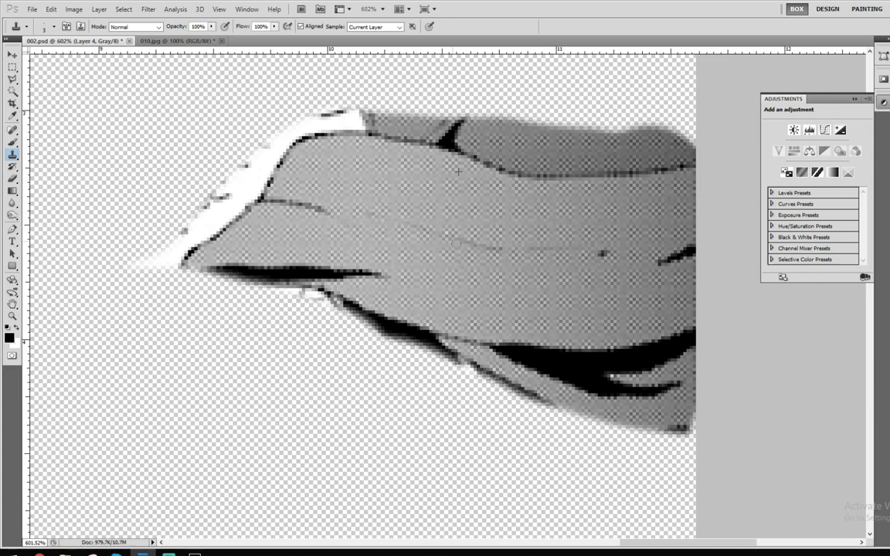
# Step: Clone away the faint remains of the middle fold and the short black mark at the scarf copy's right edge
pyautogui.moveTo(459, 243); pyautogui.dragTo(555, 256)
pyautogui.press(']')
pyautogui.press(']')
pyautogui.press(']')
pyautogui.press(']')
pyautogui.press(']')
pyautogui.press(']')
pyautogui.press(']')
pyautogui.keyDown('alt'); pyautogui.click(496, 276); pyautogui.keyUp('alt')
pyautogui.press('[')
pyautogui.press('[')
pyautogui.press('[')
pyautogui.press('[')
pyautogui.press('[')
pyautogui.press('[')
pyautogui.press('[')
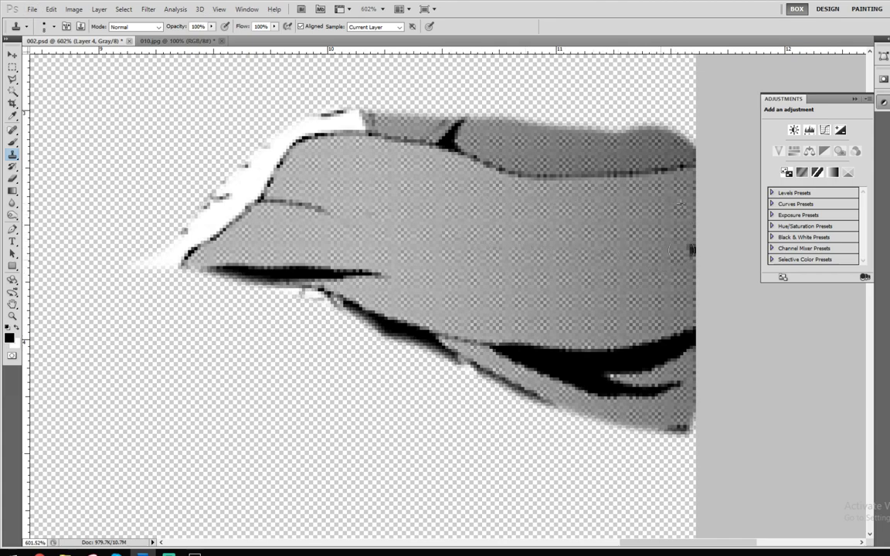
pyautogui.moveTo(683, 250); pyautogui.dragTo(692, 250)
pyautogui.scroll(3, 681, 195)
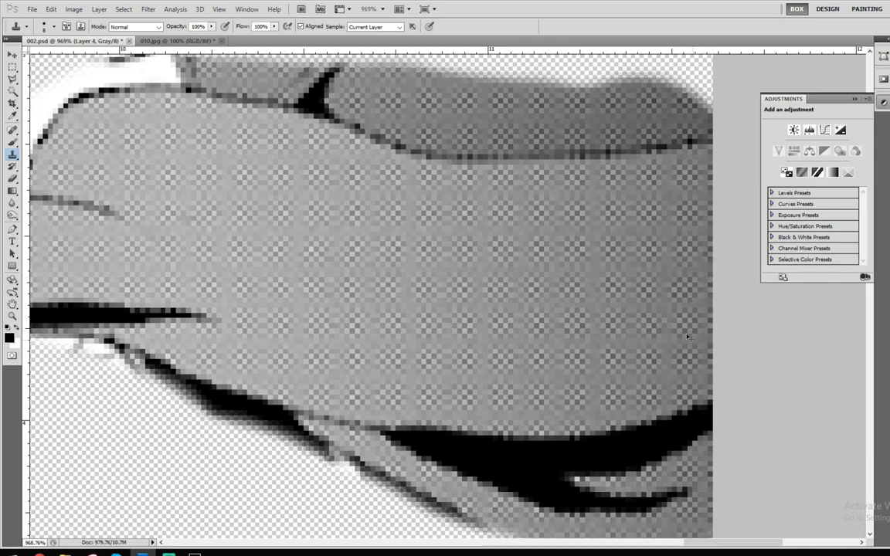
# Step: Add a Levels adjustment layer and darken its midtones
pyautogui.hotkey('ctrl', '1')
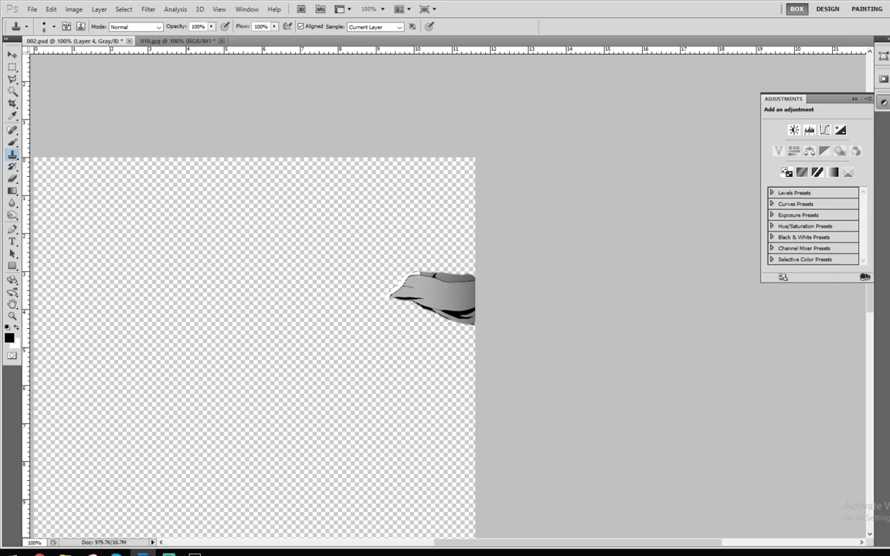
pyautogui.click(809, 130)
pyautogui.moveTo(825, 189)
pyautogui.mouseDown()
pyautogui.moveTo(807, 189)
pyautogui.moveTo(847, 191)
pyautogui.moveTo(838, 190)
pyautogui.mouseUp()
pyautogui.click(855, 100)
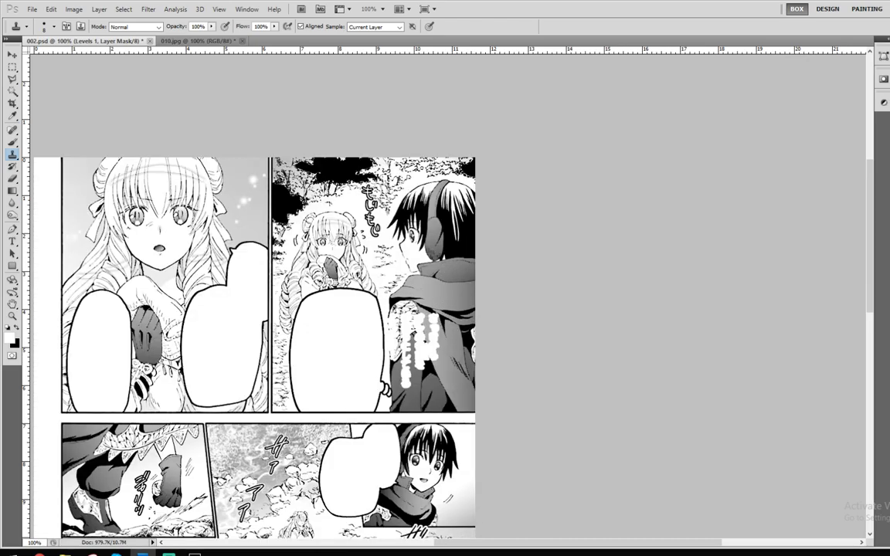
# Step: Try moving the scarf copy down over the white gaps in the cloak
pyautogui.scroll(5, 406, 294)
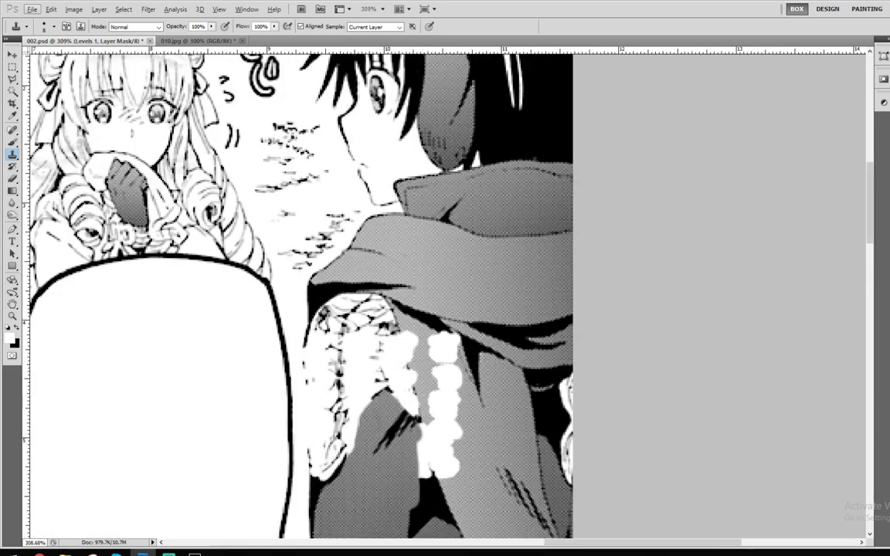
pyautogui.hotkey('alt', '[')
pyautogui.press('v')
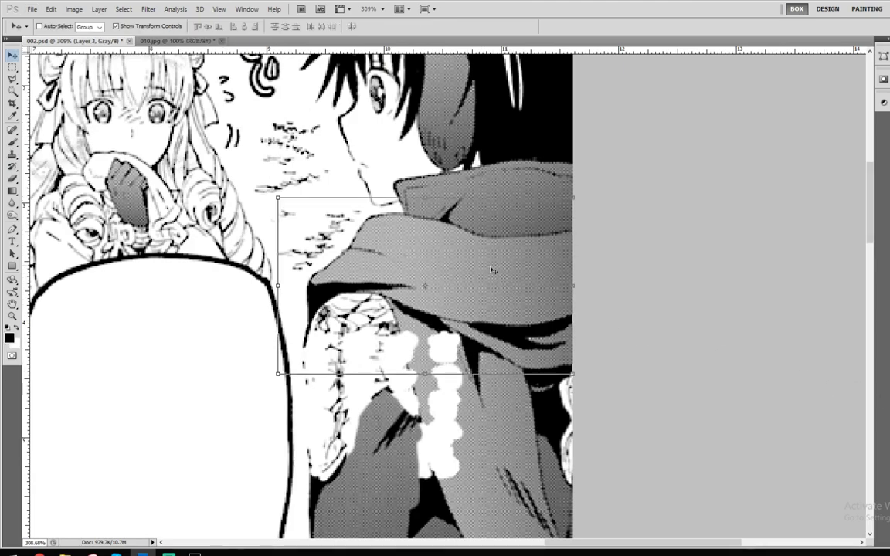
pyautogui.moveTo(508, 288); pyautogui.dragTo(481, 372)
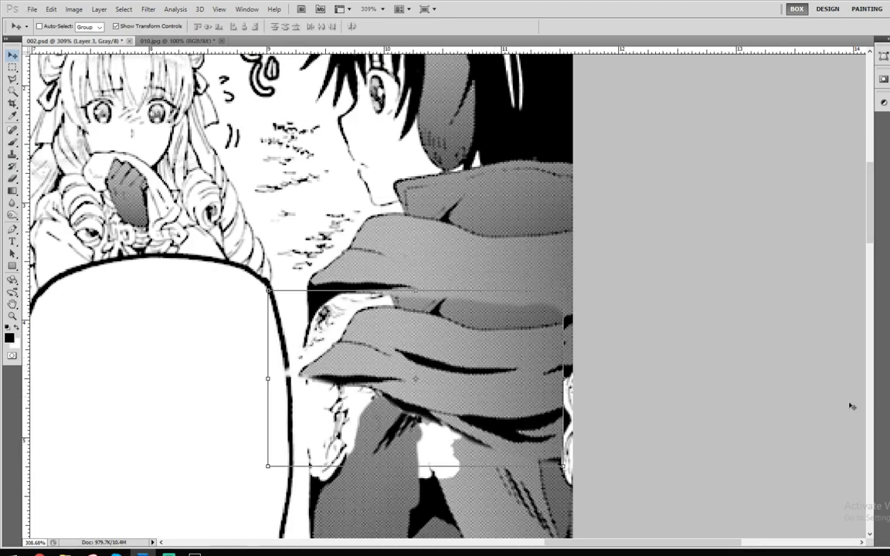
pyautogui.hotkey('ctrl', 'z')
# Step: Merge the retouched tone layer into the scarf copy and move the merged patch down over the cloak's white gaps
pyautogui.hotkey('alt', ']')
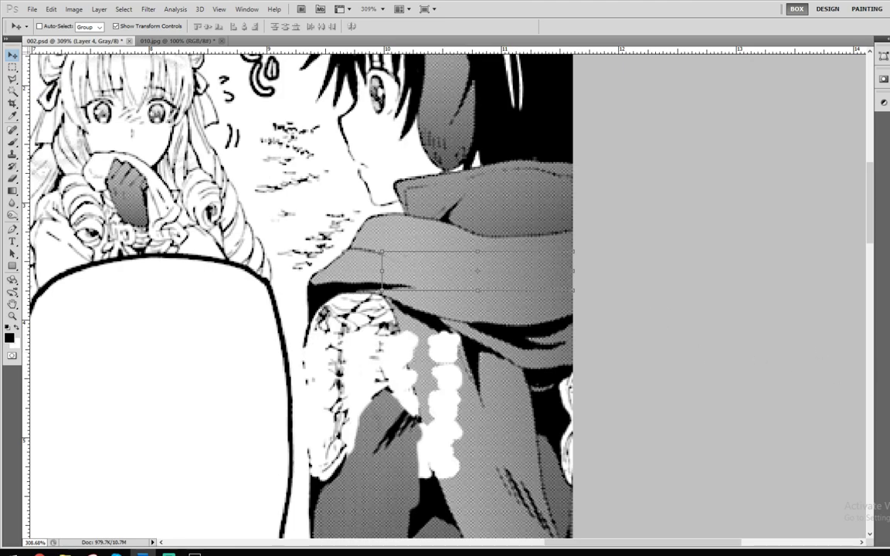
pyautogui.hotkey('alt', '[')
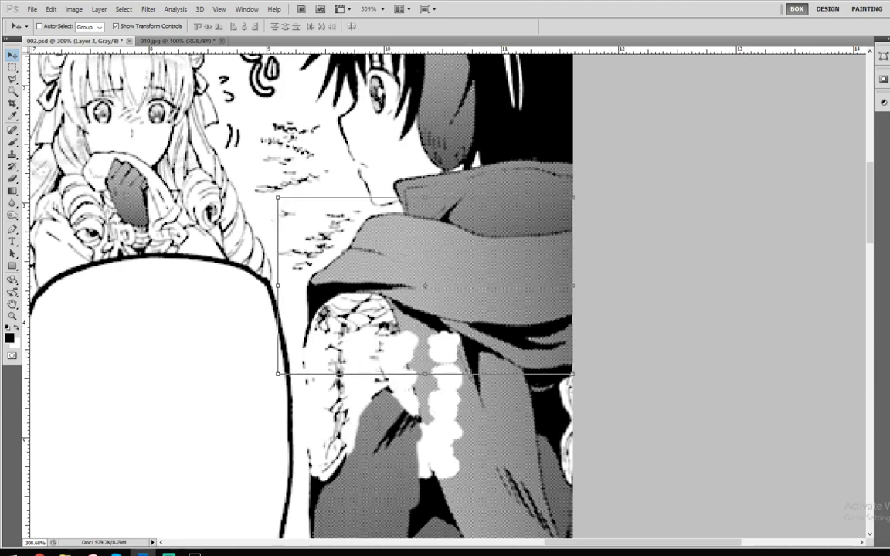
pyautogui.moveTo(519, 294); pyautogui.dragTo(491, 410)
pyautogui.scroll(-3, 509, 336)
pyautogui.scroll(3, 509, 335)
pyautogui.moveTo(496, 306); pyautogui.dragTo(537, 326)
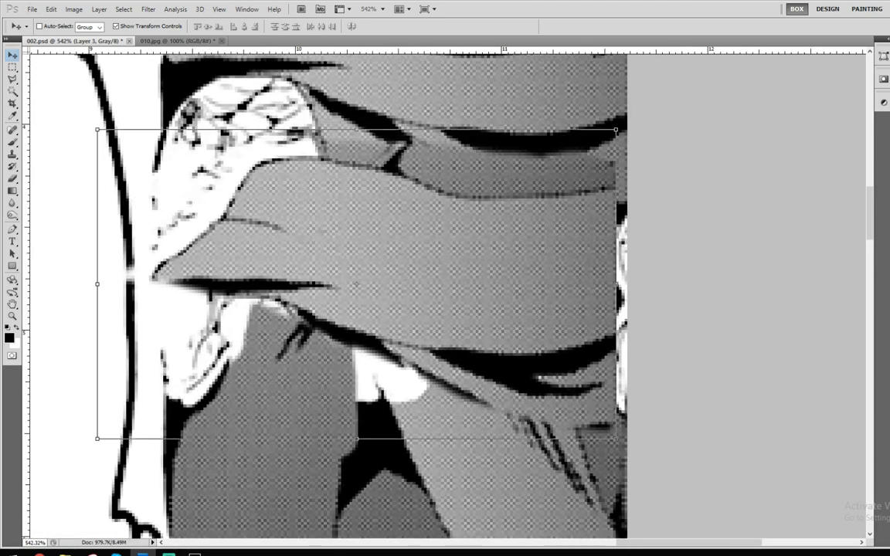
pyautogui.click(888, 382)
pyautogui.click(889, 383)
pyautogui.moveTo(477, 248); pyautogui.dragTo(489, 259)
# Step: Erase the collar strip along the patch's upper edge and the dark outline around its left end
pyautogui.press('b')
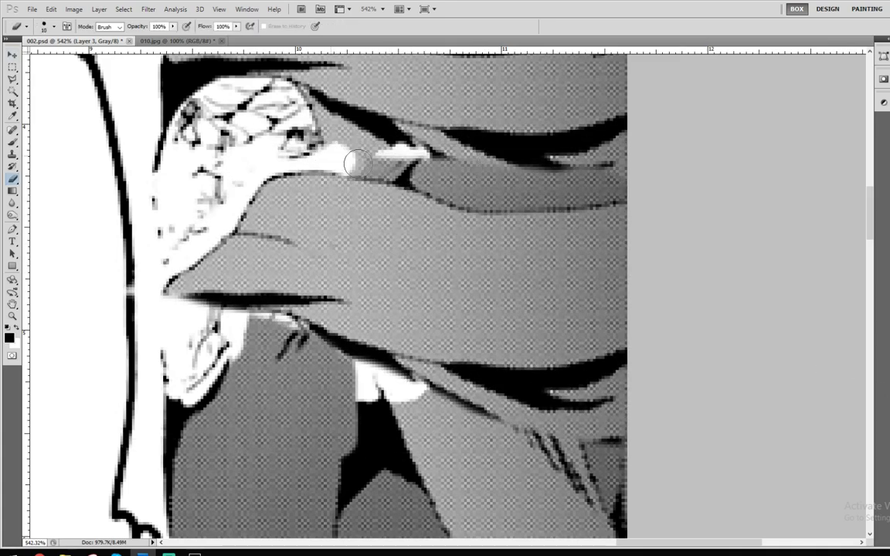
pyautogui.moveTo(360, 163); pyautogui.dragTo(450, 180)
pyautogui.press(']')
pyautogui.press(']')
pyautogui.press(']')
pyautogui.press(']')
pyautogui.press(']')
pyautogui.press(']')
pyautogui.moveTo(367, 165)
pyautogui.mouseDown()
pyautogui.moveTo(543, 193)
pyautogui.moveTo(641, 167)
pyautogui.mouseUp()
pyautogui.moveTo(343, 153)
pyautogui.mouseDown()
pyautogui.moveTo(269, 157)
pyautogui.moveTo(199, 212)
pyautogui.moveTo(223, 198)
pyautogui.moveTo(153, 285)
pyautogui.moveTo(190, 309)
pyautogui.moveTo(297, 286)
pyautogui.moveTo(289, 301)
pyautogui.moveTo(313, 278)
pyautogui.moveTo(315, 310)
pyautogui.mouseUp()
# Step: Clone plain tone over the thin fold line at the left end of the patch
pyautogui.press('[')
pyautogui.press('[')
pyautogui.press('[')
pyautogui.press('[')
pyautogui.press('[')
pyautogui.press('[')
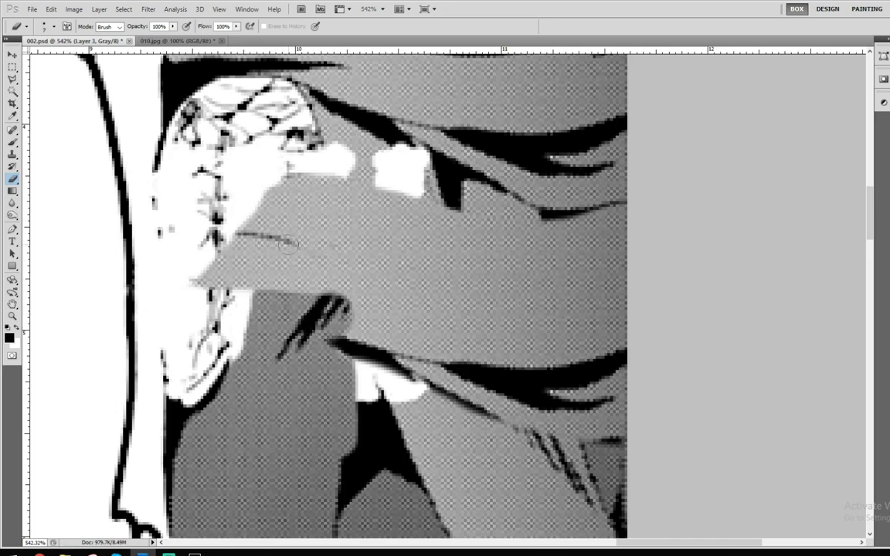
pyautogui.press('s')
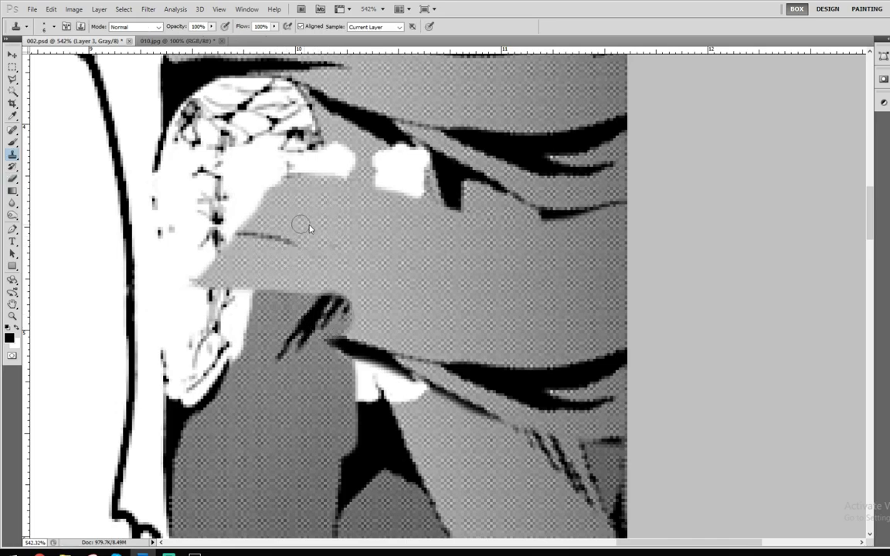
pyautogui.keyDown('alt'); pyautogui.click(241, 264); pyautogui.keyUp('alt')
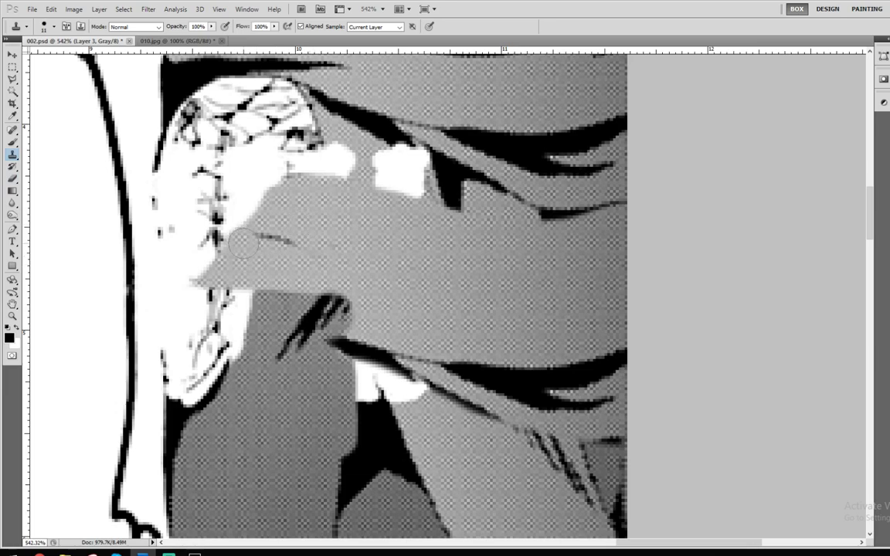
pyautogui.press('[')
pyautogui.press('[')
pyautogui.press('[')
pyautogui.press('[')
pyautogui.press('[')
pyautogui.press('[')
pyautogui.press('[')
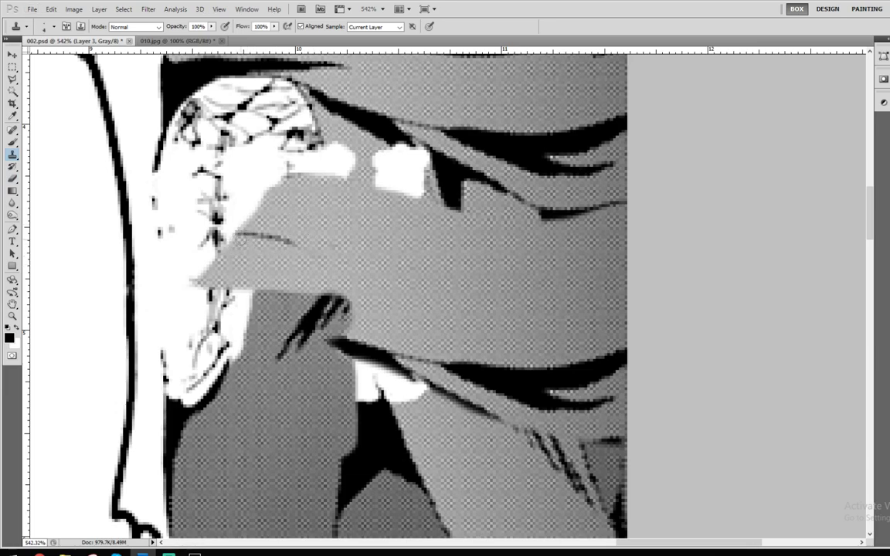
pyautogui.moveTo(237, 232)
pyautogui.mouseDown()
pyautogui.moveTo(297, 248)
pyautogui.moveTo(265, 235)
pyautogui.mouseUp()
# Step: Move the cleaned patch up and to the left so it covers the upper white gaps in the cloak
pyautogui.press('v')
pyautogui.moveTo(436, 254)
pyautogui.mouseDown()
pyautogui.moveTo(403, 239)
pyautogui.moveTo(403, 209)
pyautogui.mouseUp()
pyautogui.click(889, 386)
pyautogui.click(889, 385)
pyautogui.click(889, 385)
pyautogui.click(889, 385)
pyautogui.hotkey('ctrl', 'z')
pyautogui.hotkey('ctrl', 'z')
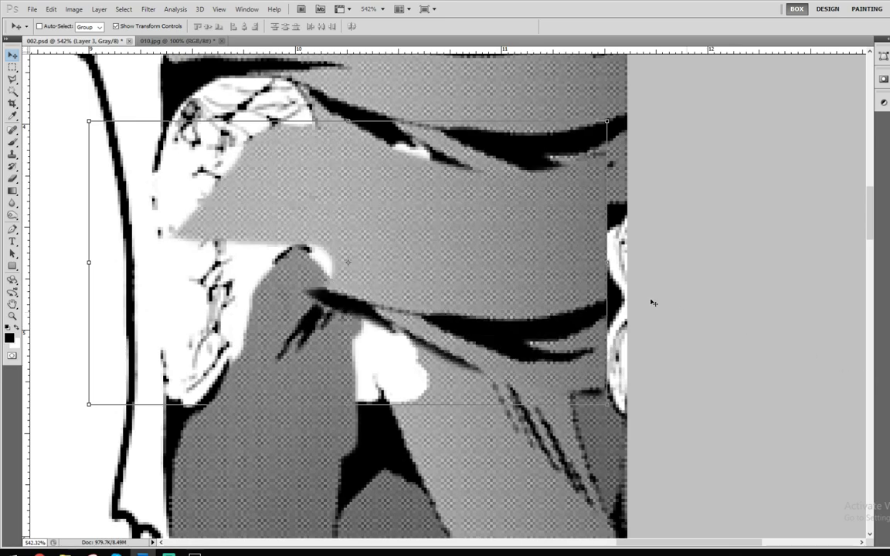
# Step: Clone tone over the black folds along the patch's lower edge with a 16 px Clone Stamp and show the cloak outlines over it
pyautogui.press('s')
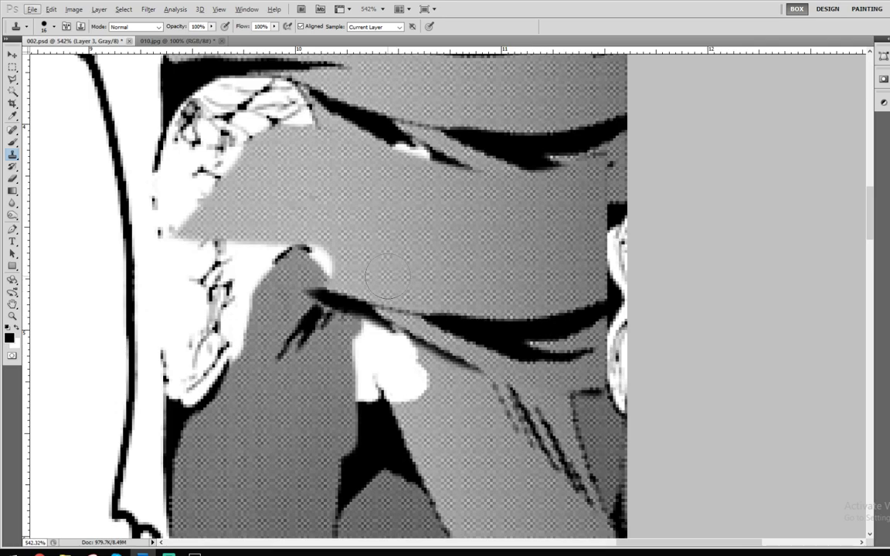
pyautogui.press('alt')
pyautogui.moveTo(385, 275)
pyautogui.mouseDown()
pyautogui.moveTo(375, 308)
pyautogui.moveTo(361, 302)
pyautogui.moveTo(415, 325)
pyautogui.moveTo(429, 317)
pyautogui.moveTo(485, 326)
pyautogui.moveTo(423, 336)
pyautogui.moveTo(467, 357)
pyautogui.moveTo(460, 375)
pyautogui.moveTo(448, 366)
pyautogui.moveTo(412, 392)
pyautogui.moveTo(377, 325)
pyautogui.mouseUp()
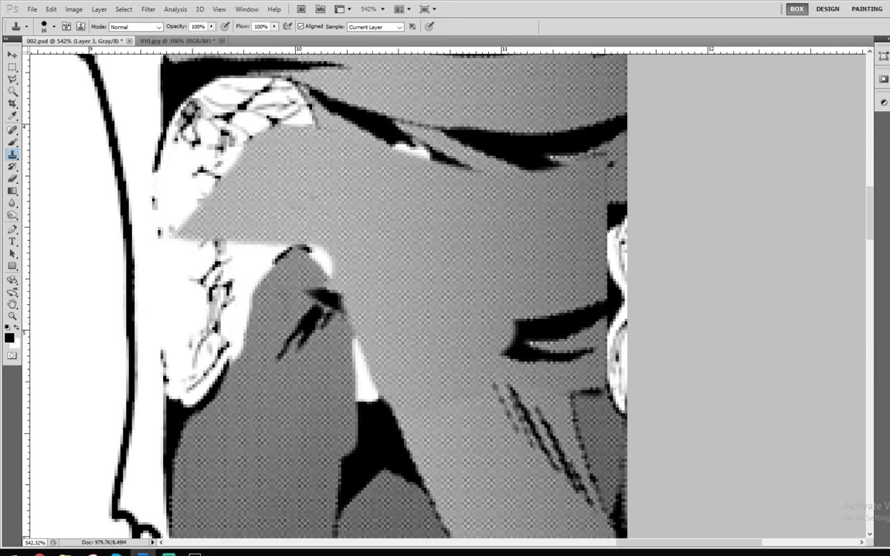
pyautogui.hotkey('ctrl', 'z')
pyautogui.hotkey('ctrl', 'alt', 'z')
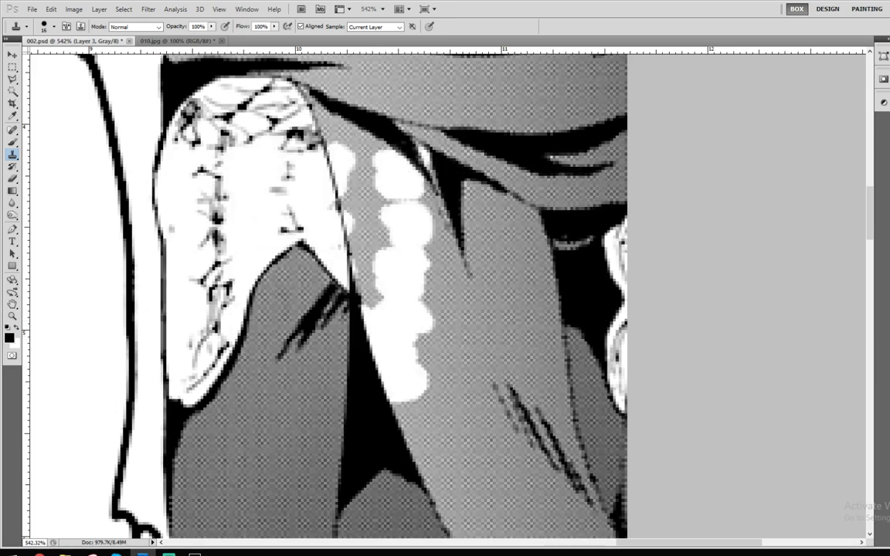
pyautogui.hotkey('ctrl', 'shift', 'z')
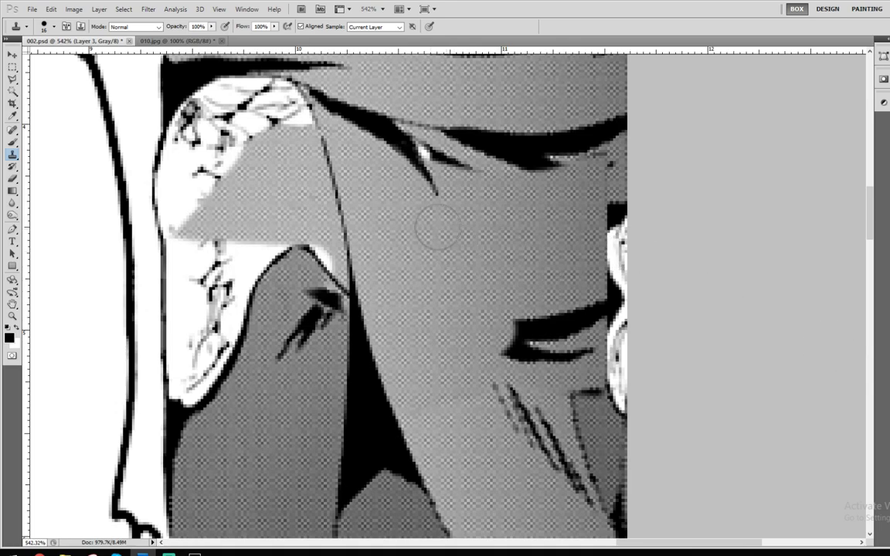
# Step: Hide the tone patch with an inverted layer mask and ready a 1 px white brush for painting on the mask
pyautogui.press('[')
pyautogui.press('[')
pyautogui.press('[')
pyautogui.press('[')
pyautogui.press('[')
pyautogui.hotkey('ctrl', '\\')
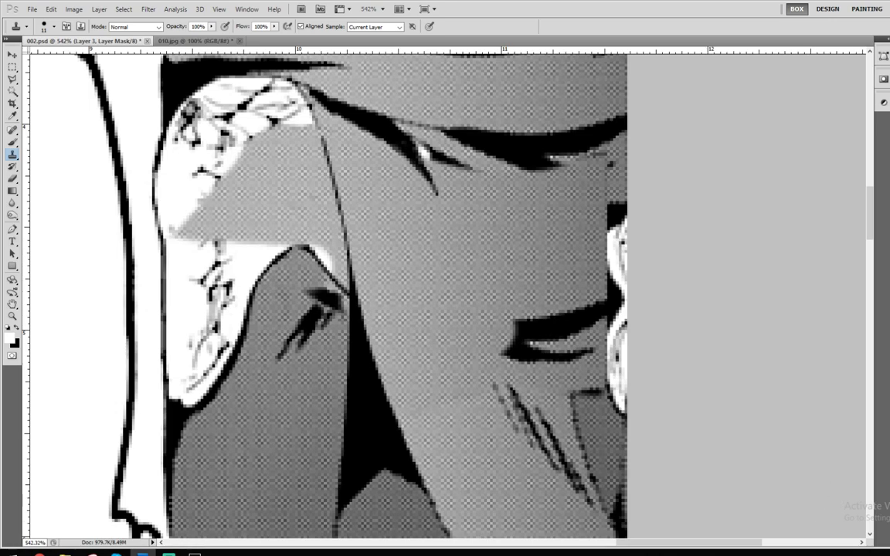
pyautogui.hotkey('ctrl', 'i')
pyautogui.click(13, 142)
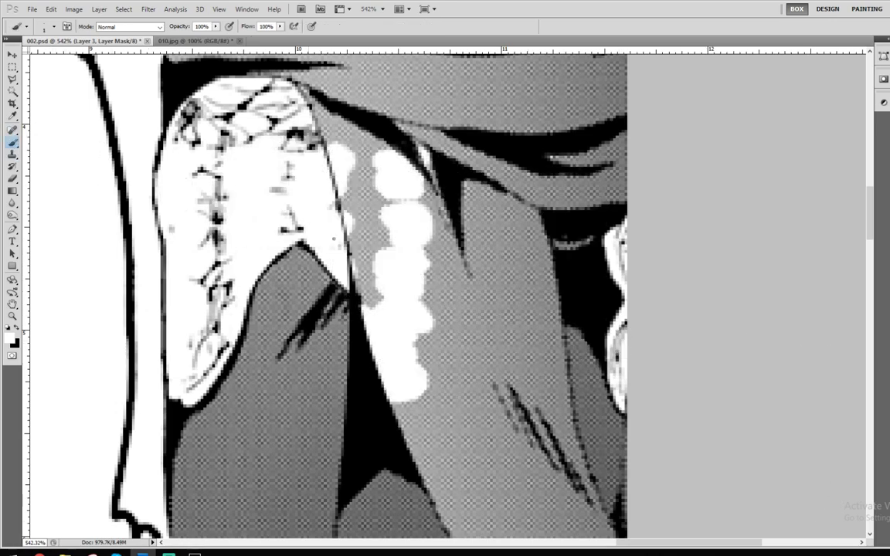
# Step: Reveal the tone patch over the lower white gap in the cloak by painting its mask white with a 12 px brush
pyautogui.press(']')
pyautogui.press(']')
pyautogui.press(']')
pyautogui.press(']')
pyautogui.press(']')
pyautogui.press(']')
pyautogui.press(']')
pyautogui.press(']')
pyautogui.press(']')
pyautogui.press(']')
pyautogui.moveTo(431, 381)
pyautogui.mouseDown()
pyautogui.moveTo(418, 388)
pyautogui.moveTo(396, 370)
pyautogui.moveTo(376, 306)
pyautogui.moveTo(344, 255)
pyautogui.moveTo(352, 224)
pyautogui.mouseUp()
pyautogui.press('[')
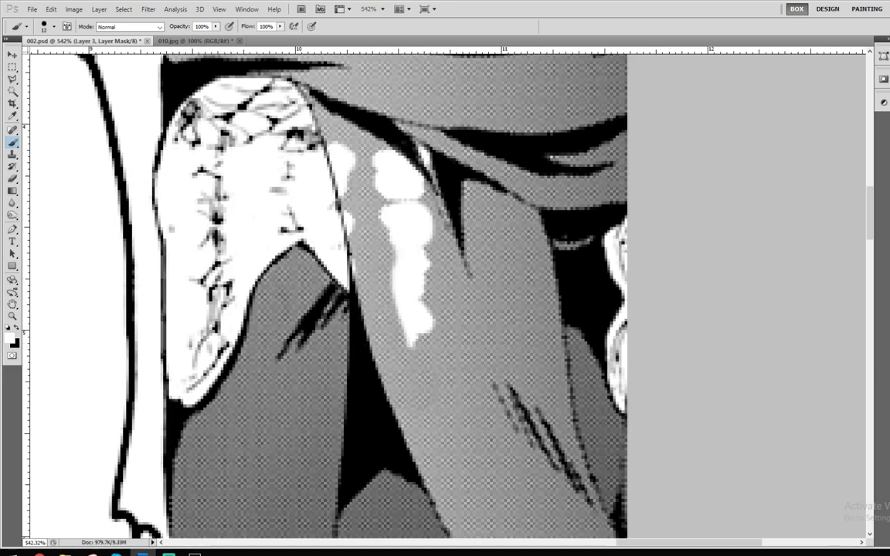
# Step: Reveal the tone over the narrow white gaps beside the sleeve's right outline with a smaller white mask brush
pyautogui.scroll(5, 369, 247)
pyautogui.scroll(2, 386, 201)
pyautogui.press('[')
pyautogui.press('[')
pyautogui.press('[')
pyautogui.press('[')
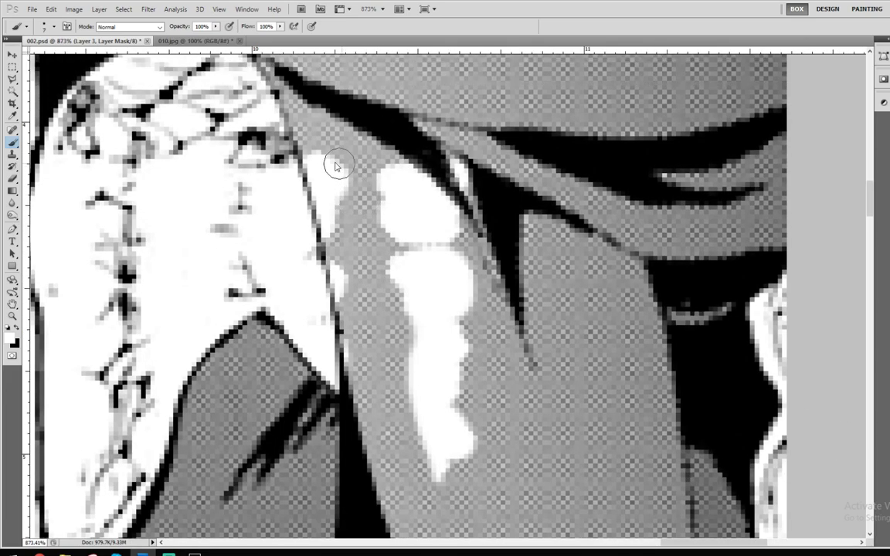
pyautogui.moveTo(337, 166)
pyautogui.mouseDown()
pyautogui.moveTo(316, 145)
pyautogui.moveTo(329, 204)
pyautogui.moveTo(337, 163)
pyautogui.moveTo(340, 197)
pyautogui.moveTo(312, 144)
pyautogui.moveTo(352, 293)
pyautogui.mouseUp()
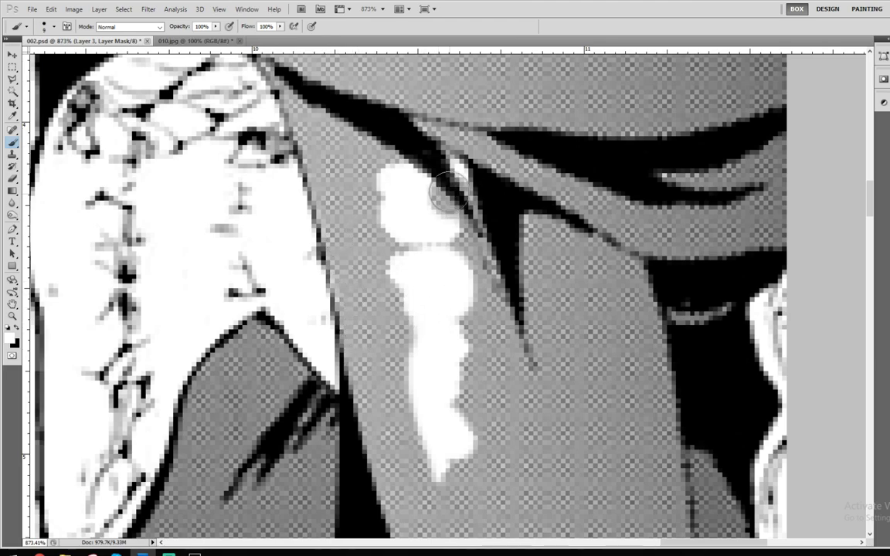
# Step: Paint the mask white over the large gaps in the middle of the cloak with a brush of about 10 px
pyautogui.press(']')
pyautogui.press(']')
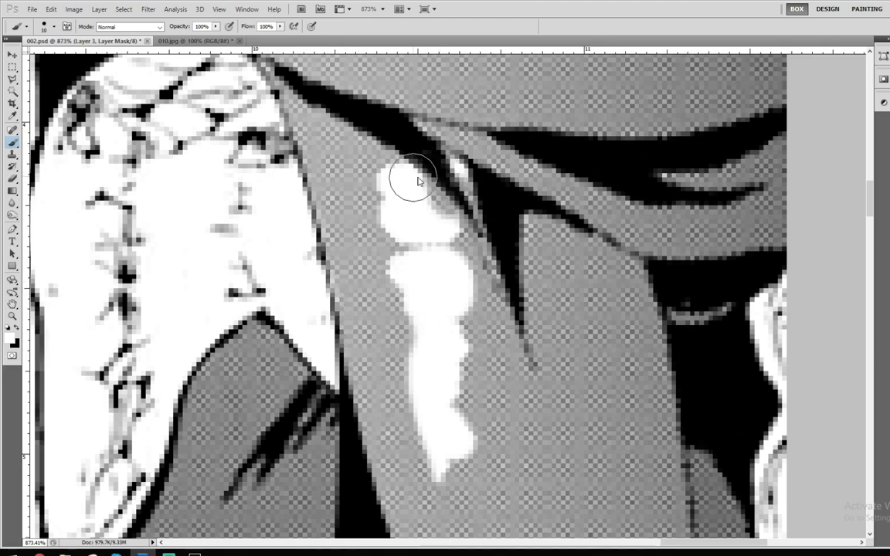
pyautogui.moveTo(413, 179)
pyautogui.mouseDown()
pyautogui.moveTo(398, 207)
pyautogui.moveTo(406, 235)
pyautogui.moveTo(437, 274)
pyautogui.moveTo(454, 351)
pyautogui.moveTo(413, 429)
pyautogui.moveTo(365, 236)
pyautogui.mouseUp()
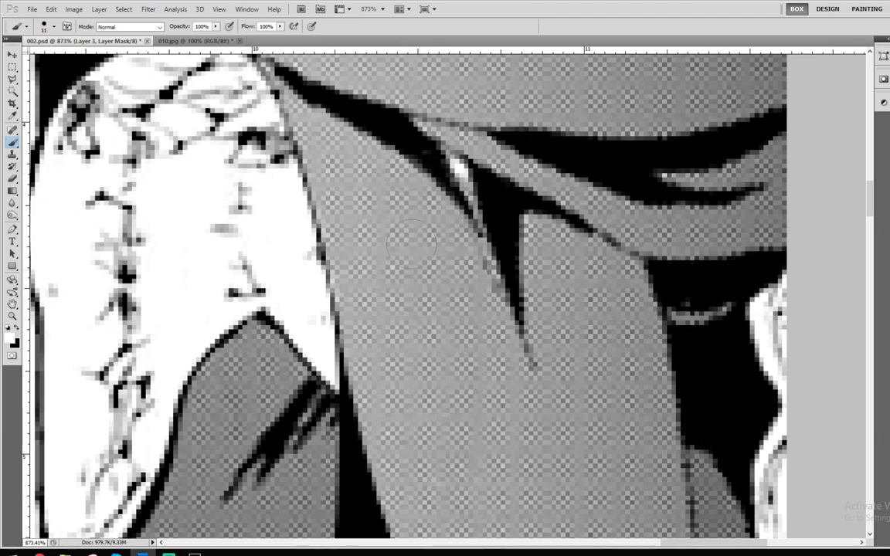
# Step: Clone tone on Layer 3's image over the small white sliver between the black folds with a very small Clone Stamp
pyautogui.press('[')
pyautogui.press('[')
pyautogui.press('[')
pyautogui.press('[')
pyautogui.press('[')
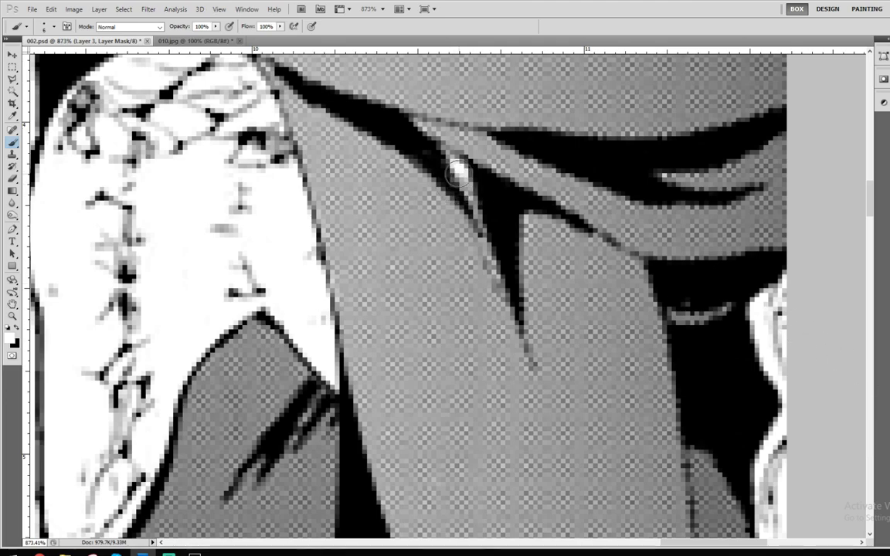
pyautogui.press('s')
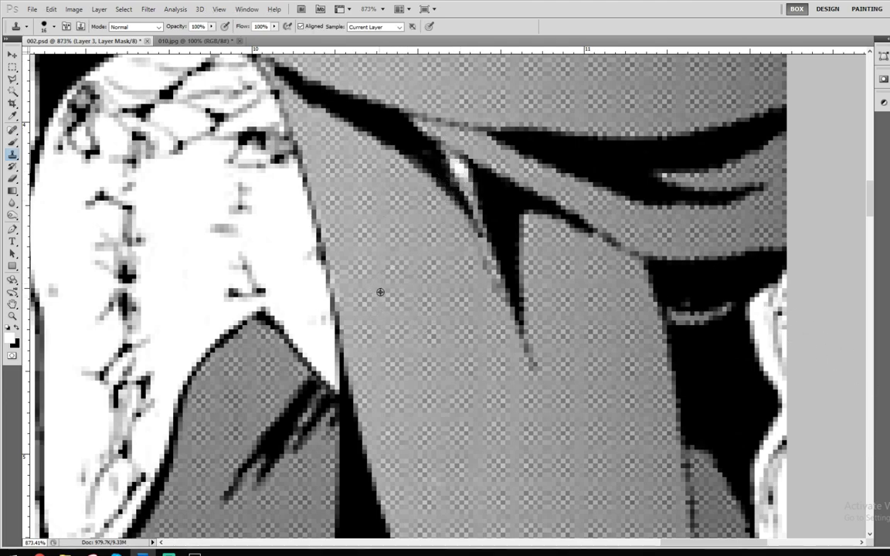
pyautogui.click(888, 380)
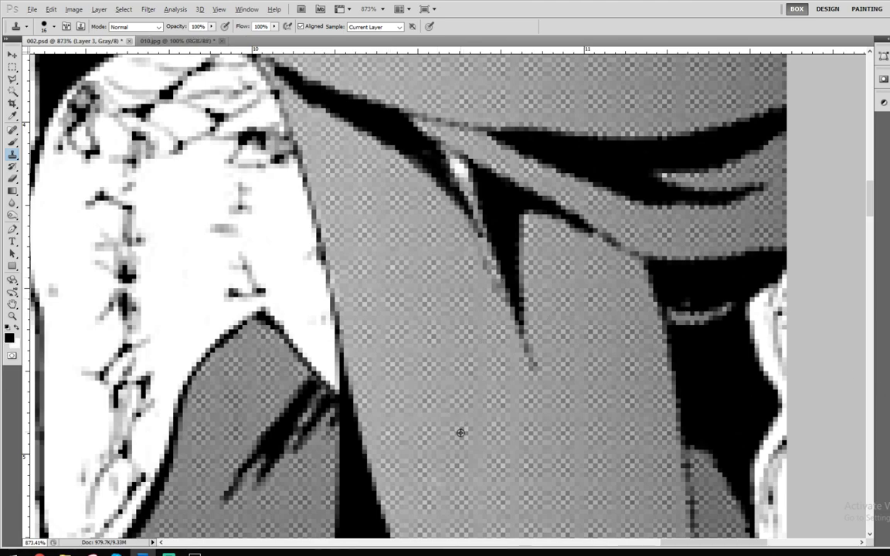
pyautogui.keyDown('alt'); pyautogui.rightClick(461, 184); pyautogui.keyUp('alt')
pyautogui.press('alt')
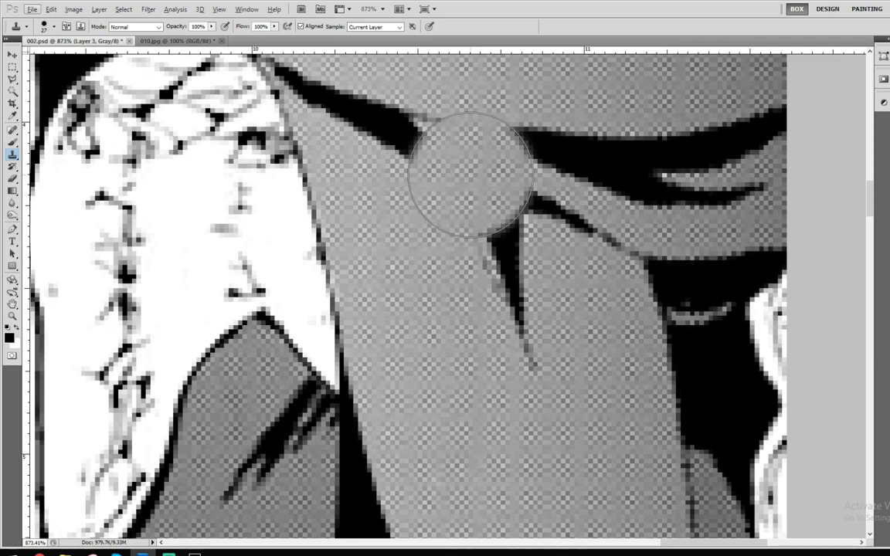
pyautogui.keyDown('alt'); pyautogui.rightClick(475, 192); pyautogui.keyUp('alt')
pyautogui.click(463, 176)
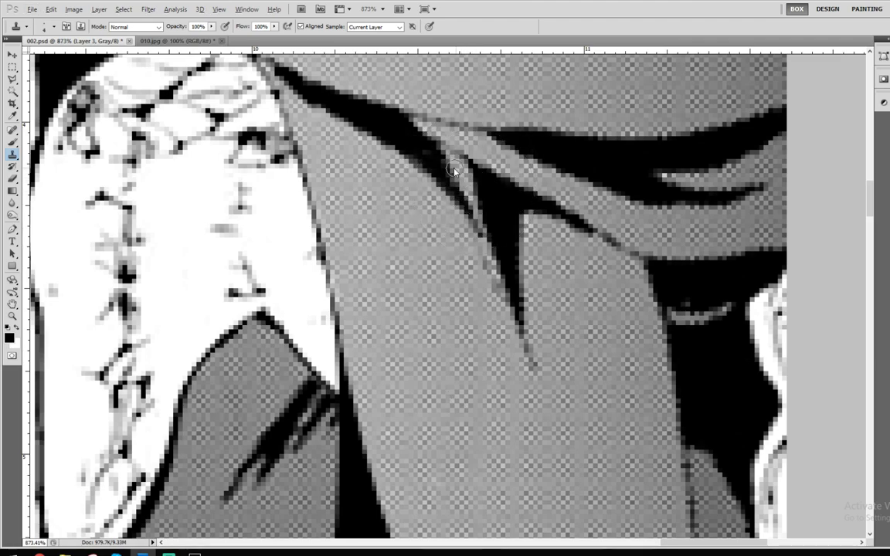
pyautogui.press('alt')
# Step: Examine the repaired cloak tone at 100% and close up, with the layer mask and Brush tool active
pyautogui.hotkey('ctrl', '1')
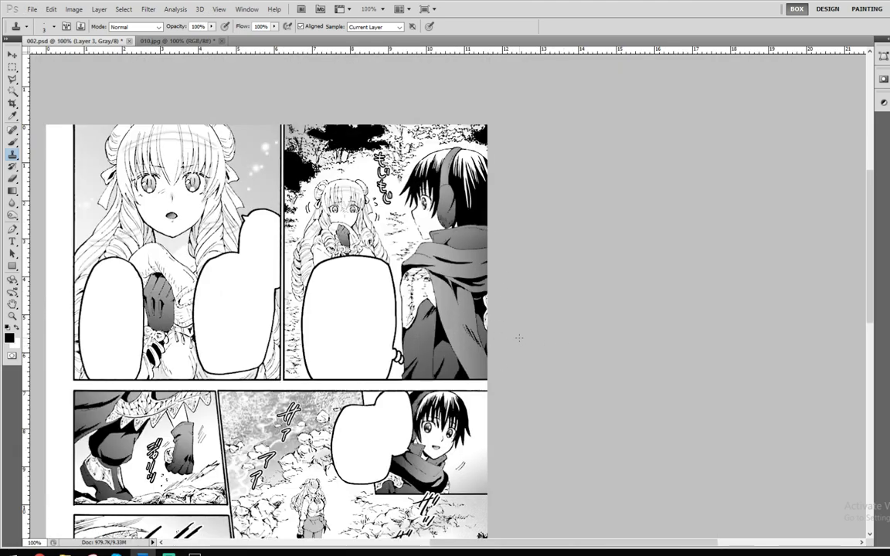
pyautogui.click(889, 389)
pyautogui.press('b')
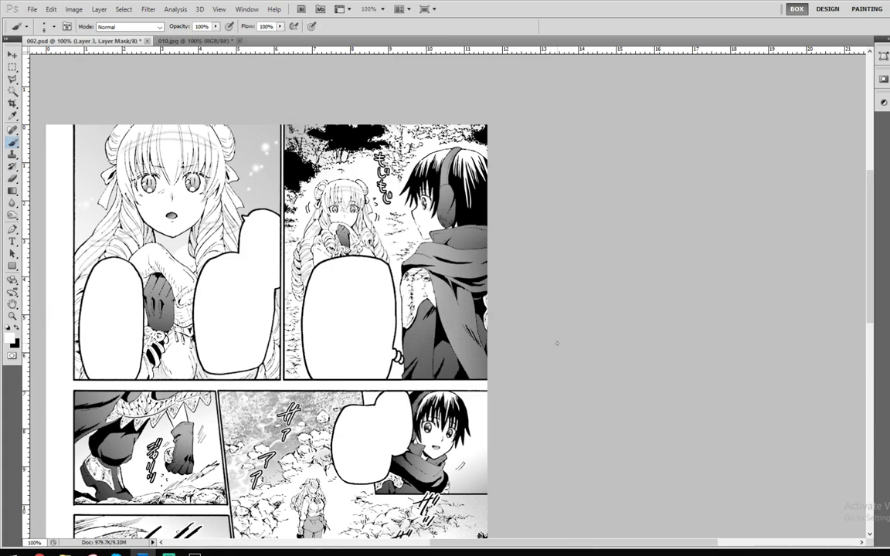
pyautogui.scroll(10, 505, 313)
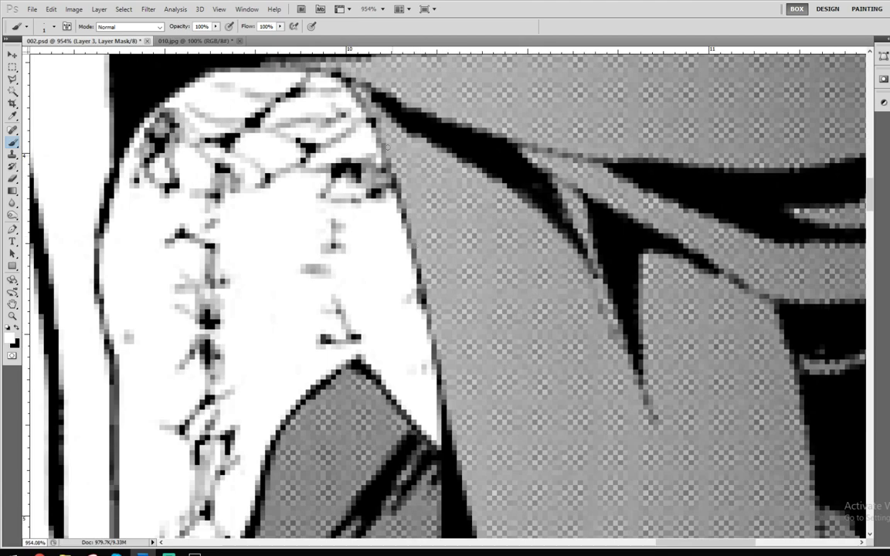
pyautogui.hotkey('ctrl', '1')
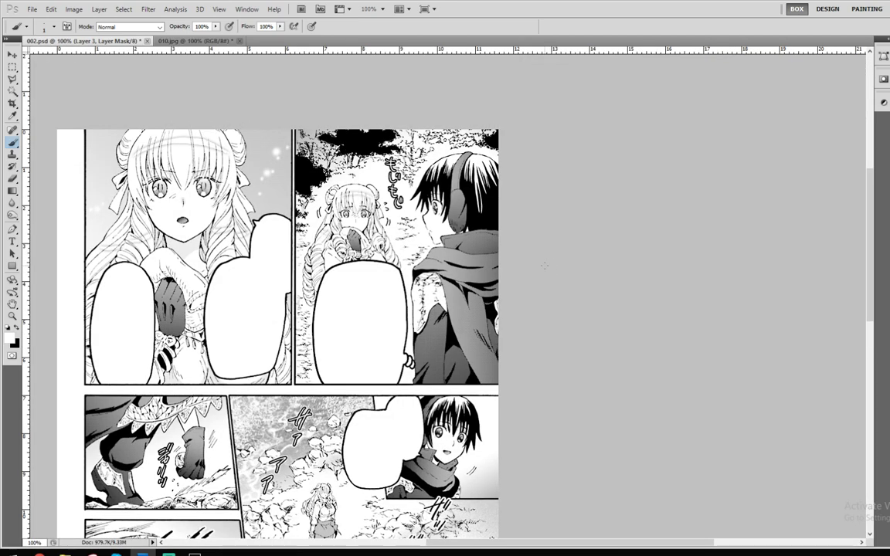
pyautogui.scroll(-3, 653, 242)
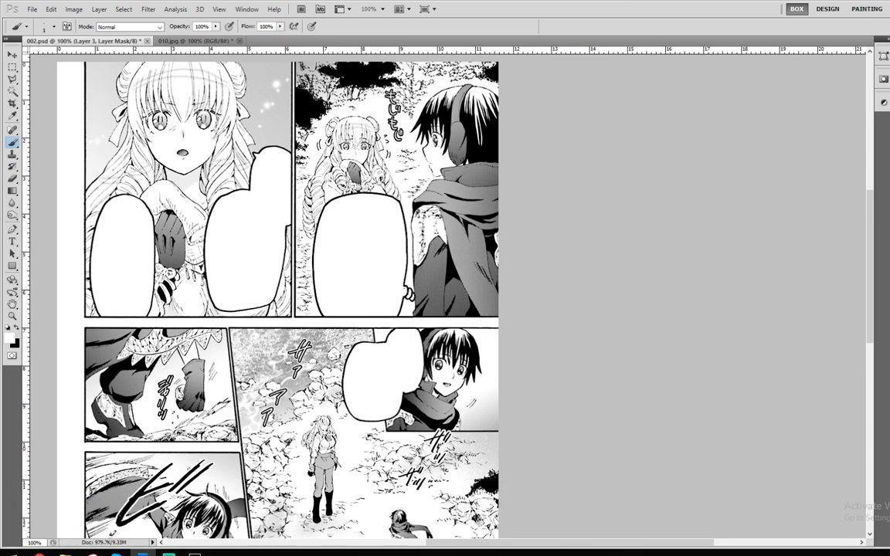
pyautogui.scroll(10, 426, 218)
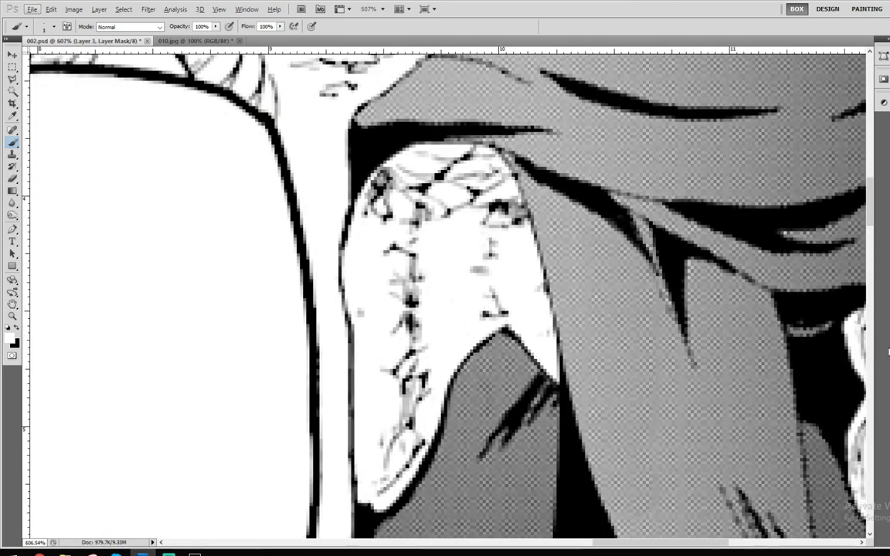
# Step: Try drawing lace scallops on the sleeve trim on the Black layer with a 1 px black brush at 68% opacity
pyautogui.hotkey('alt', '[')
pyautogui.press('d')
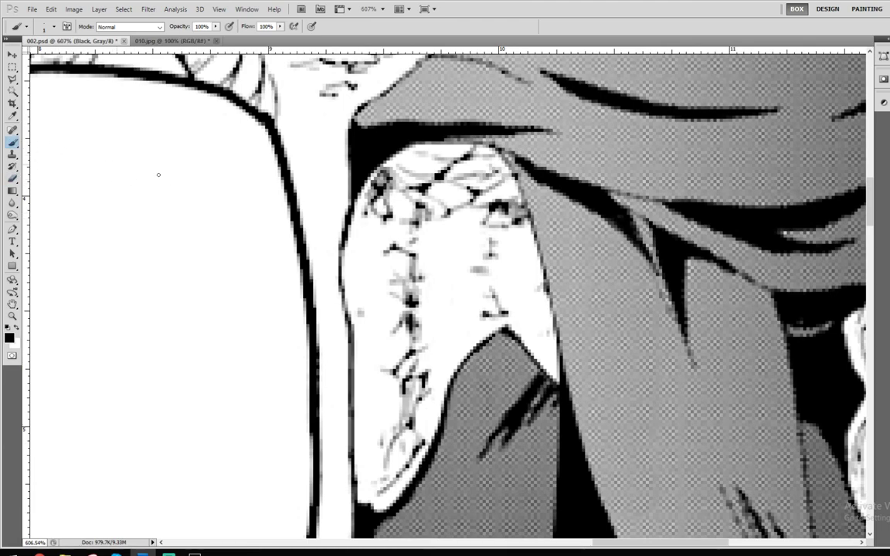
pyautogui.scroll(2, 361, 337)
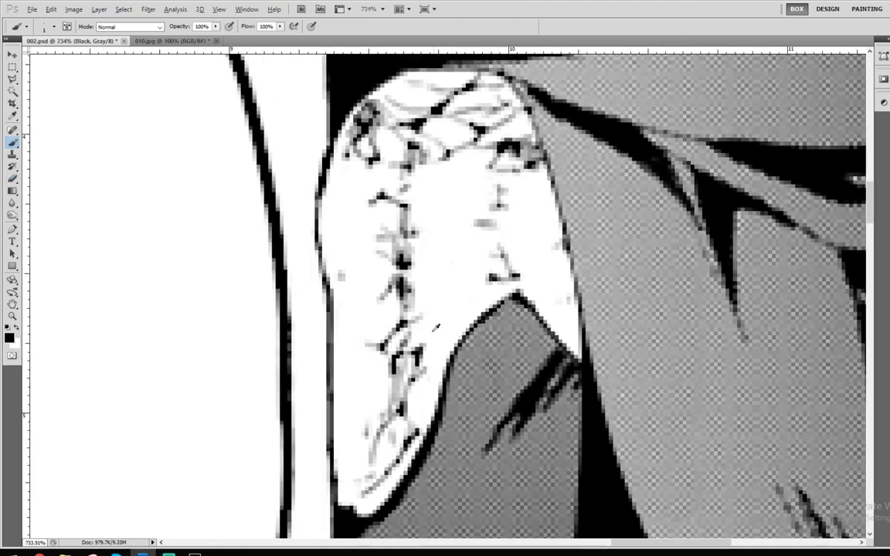
pyautogui.hotkey('ctrl', 'z')
pyautogui.moveTo(182, 30); pyautogui.dragTo(179, 30)
pyautogui.rightClick(275, 120)
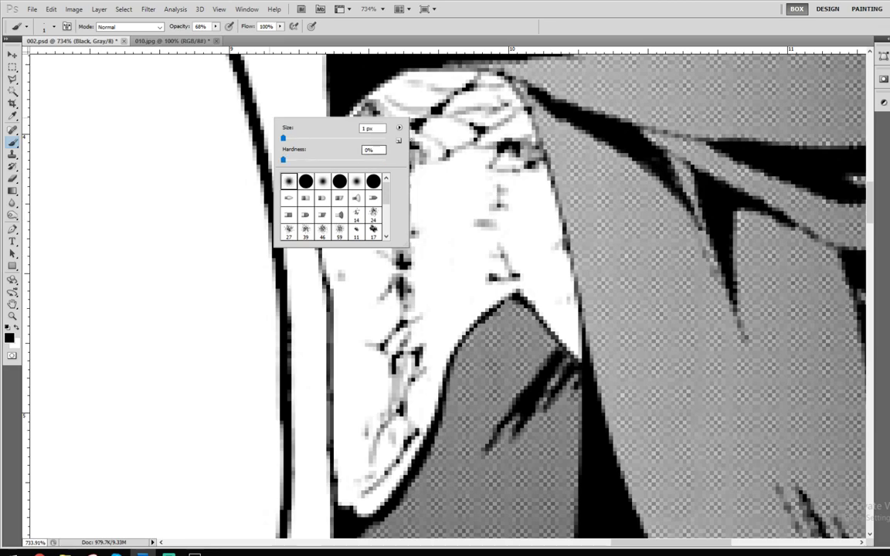
pyautogui.press('alt')
pyautogui.click(488, 5)
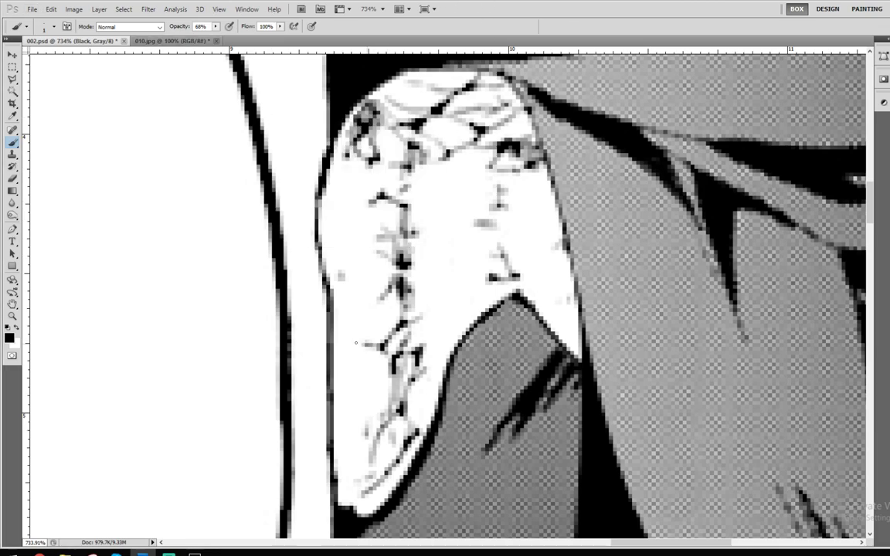
pyautogui.moveTo(334, 353); pyautogui.dragTo(383, 347)
pyautogui.moveTo(340, 275); pyautogui.dragTo(366, 295)
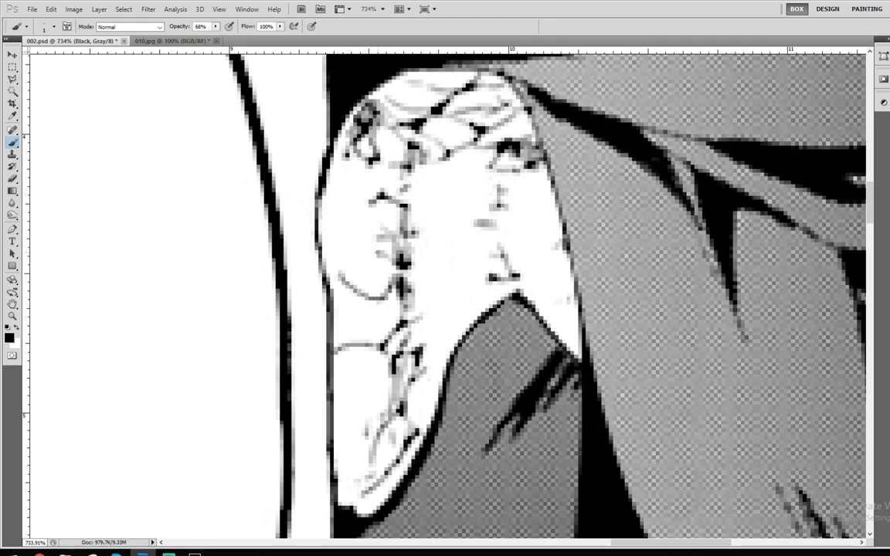
pyautogui.moveTo(390, 261); pyautogui.dragTo(341, 269)
pyautogui.scroll(2, 419, 159)
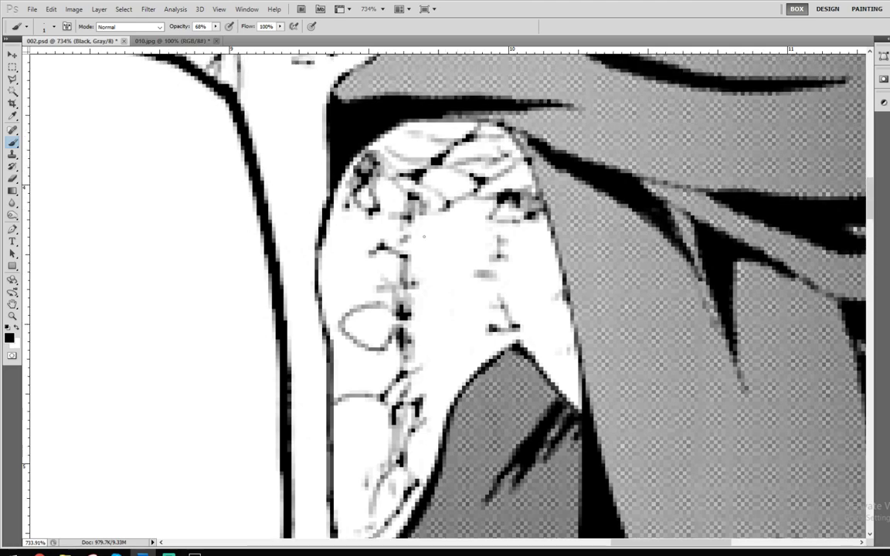
# Step: Try extending the hand-drawn lace with more scallops above and below the first one along the sleeve's left edge
pyautogui.moveTo(356, 303); pyautogui.dragTo(343, 284)
pyautogui.moveTo(367, 253)
pyautogui.mouseDown()
pyautogui.moveTo(344, 278)
pyautogui.moveTo(385, 284)
pyautogui.moveTo(369, 255)
pyautogui.mouseUp()
pyautogui.scroll(-3, 448, 296)
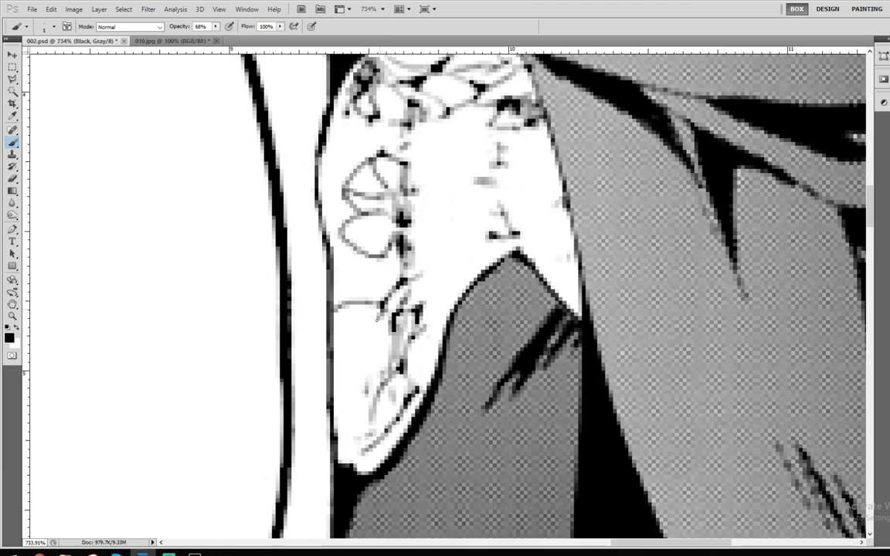
pyautogui.moveTo(376, 321)
pyautogui.mouseDown()
pyautogui.moveTo(332, 333)
pyautogui.moveTo(366, 333)
pyautogui.moveTo(335, 330)
pyautogui.moveTo(385, 312)
pyautogui.mouseUp()
pyautogui.hotkey('ctrl', 'z')
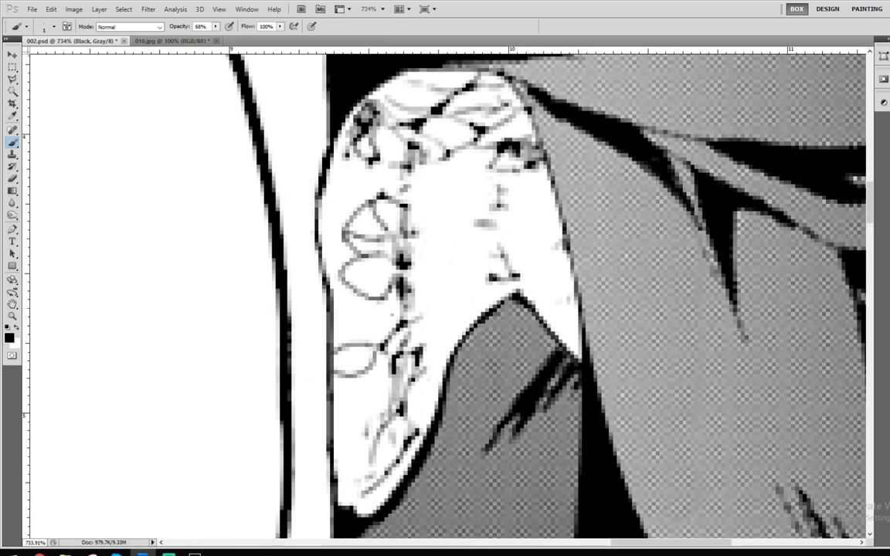
pyautogui.scroll(1, 377, 313)
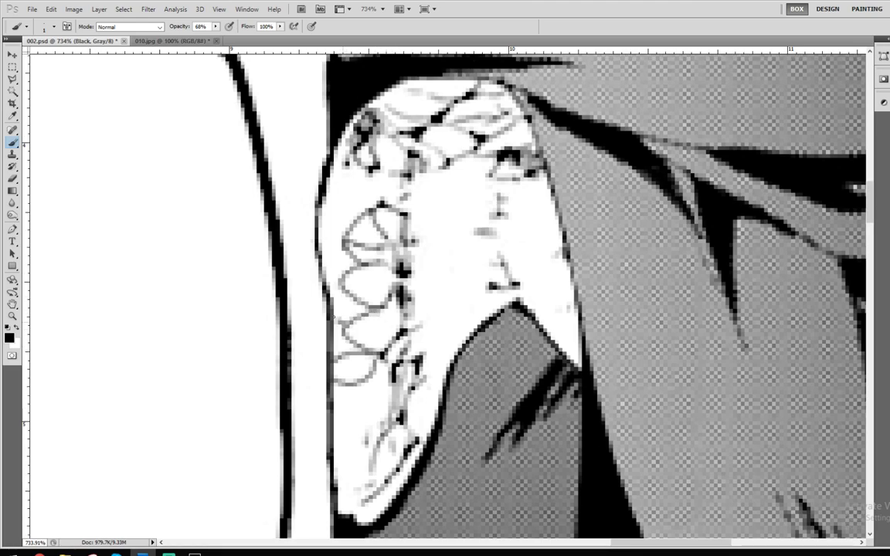
pyautogui.scroll(6, 447, 293)
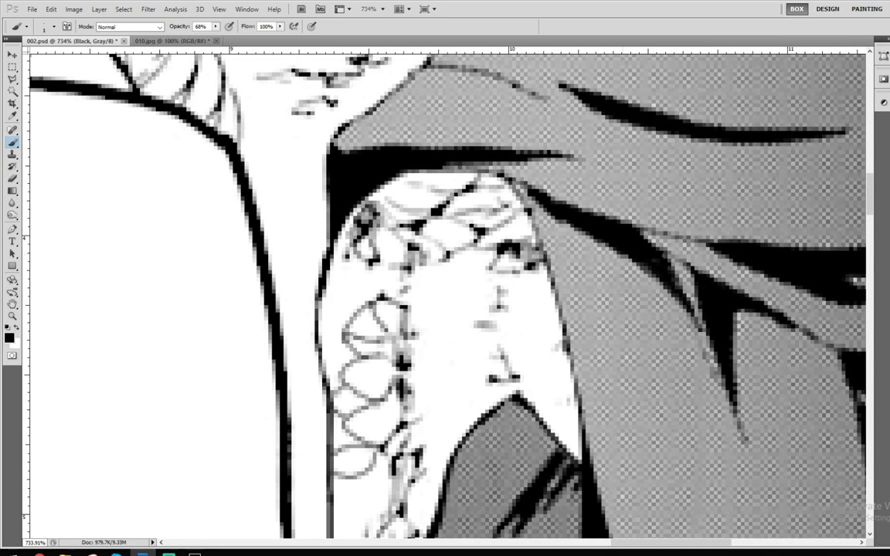
pyautogui.moveTo(433, 154); pyautogui.dragTo(341, 494)
# Step: Sample the lace texture at the bottom of 010.jpg with the Clone Stamp and return to 002.psd
pyautogui.hotkey('ctrl', '1')
pyautogui.scroll(-2, 676, 275)
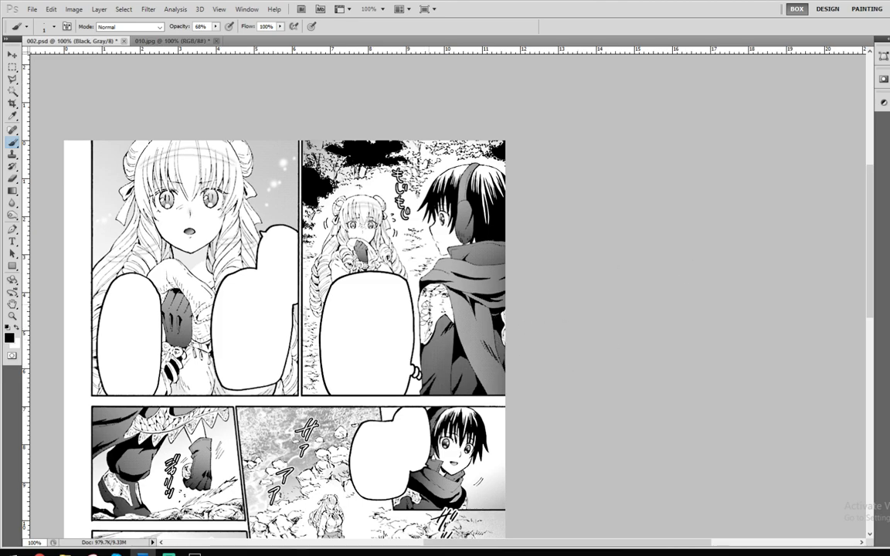
pyautogui.moveTo(212, 494); pyautogui.dragTo(421, 408)
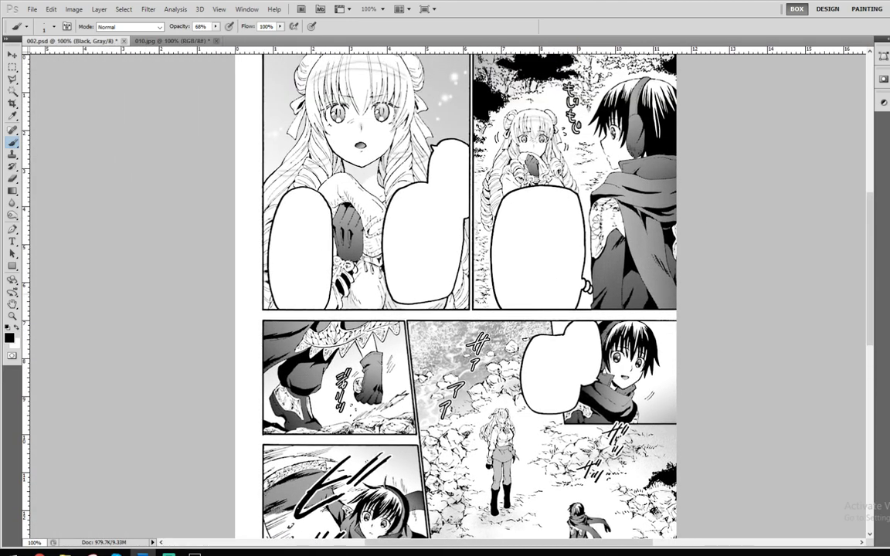
pyautogui.hotkey('ctrl', 'Tab')
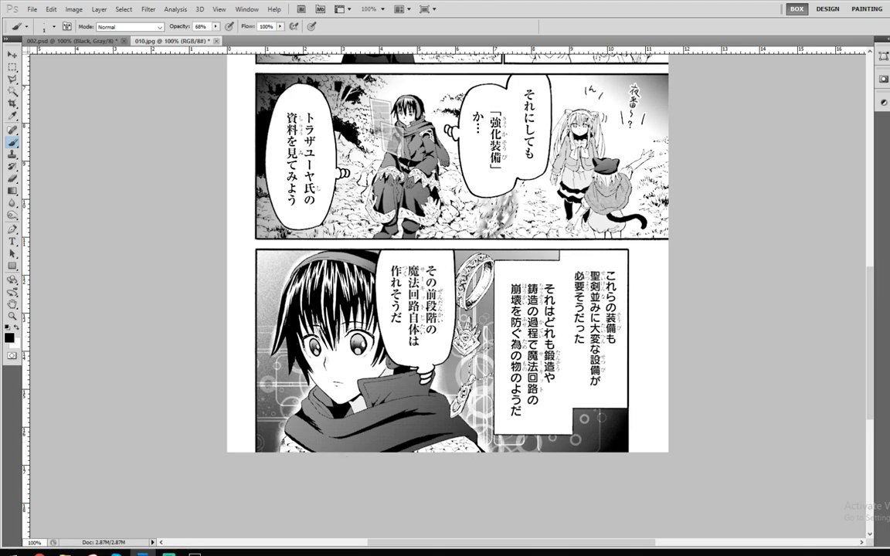
pyautogui.press('s')
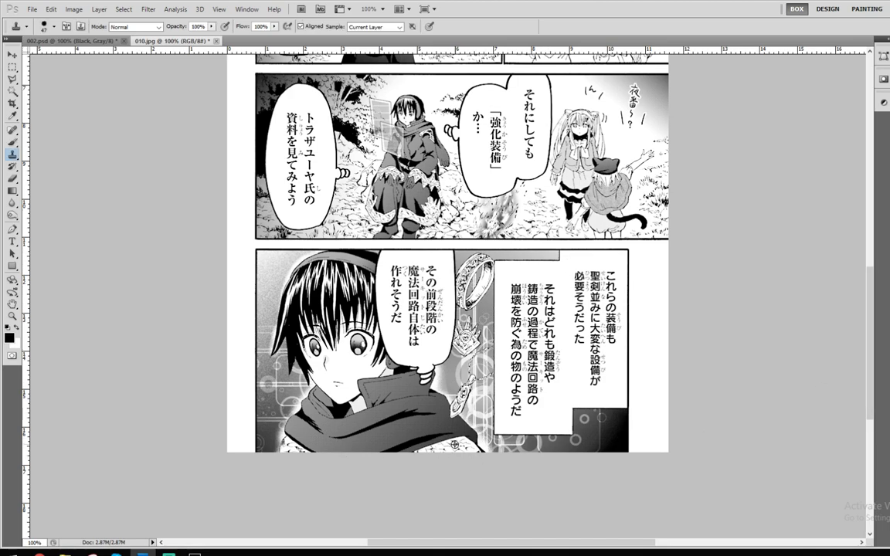
pyautogui.hotkey('ctrl', 'Tab')
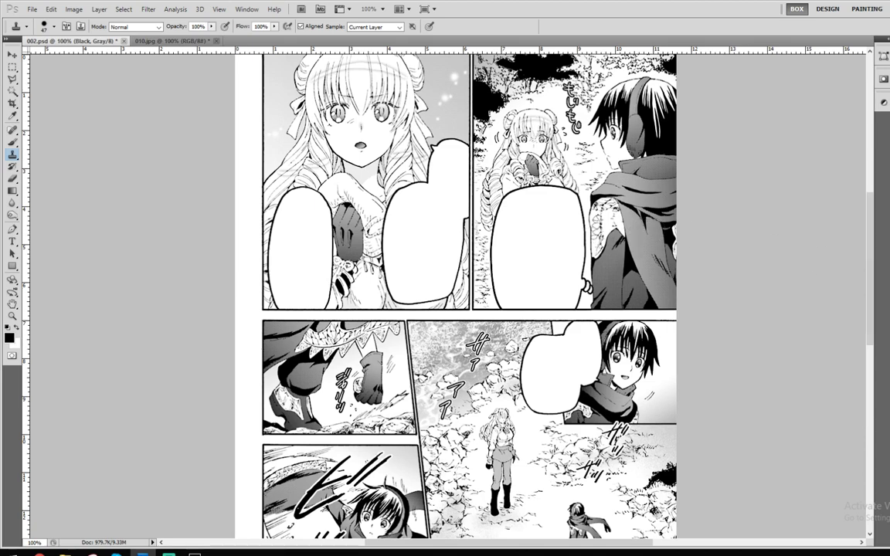
# Step: Add a new layer in 002.psd and reduce the Clone Stamp brush to fit the sleeve's lace trim
pyautogui.hotkey('ctrl', 'alt', 'shift', 'n')
pyautogui.scroll(6, 606, 209)
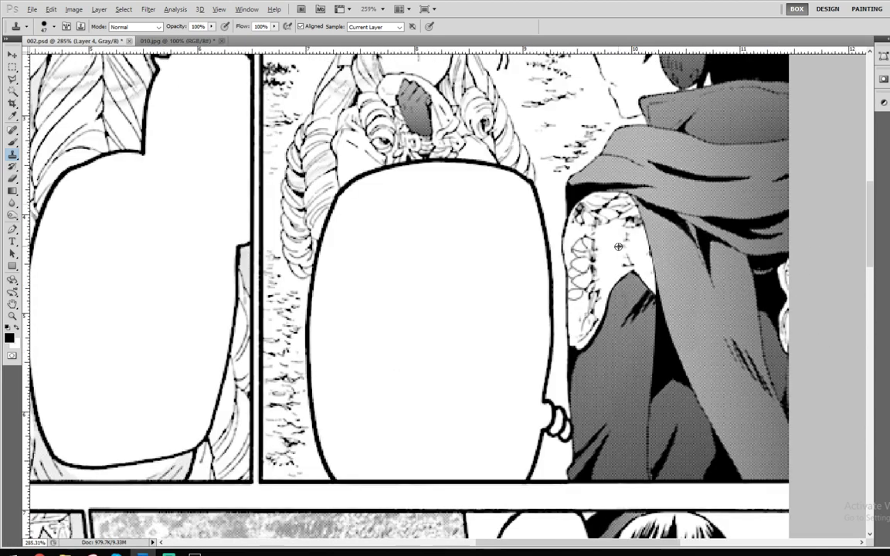
pyautogui.keyDown('alt'); pyautogui.rightClick(587, 226); pyautogui.keyUp('alt')
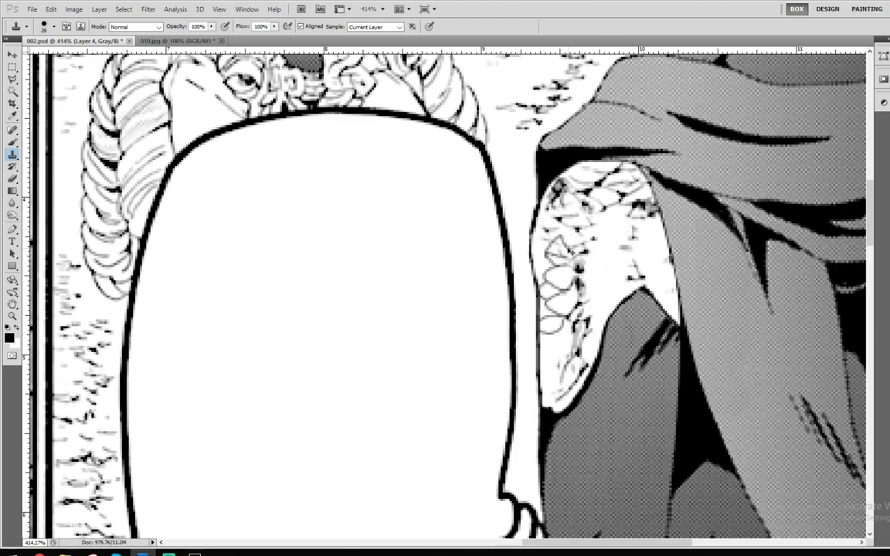
pyautogui.keyDown('alt'); pyautogui.rightClick(567, 247); pyautogui.keyUp('alt')
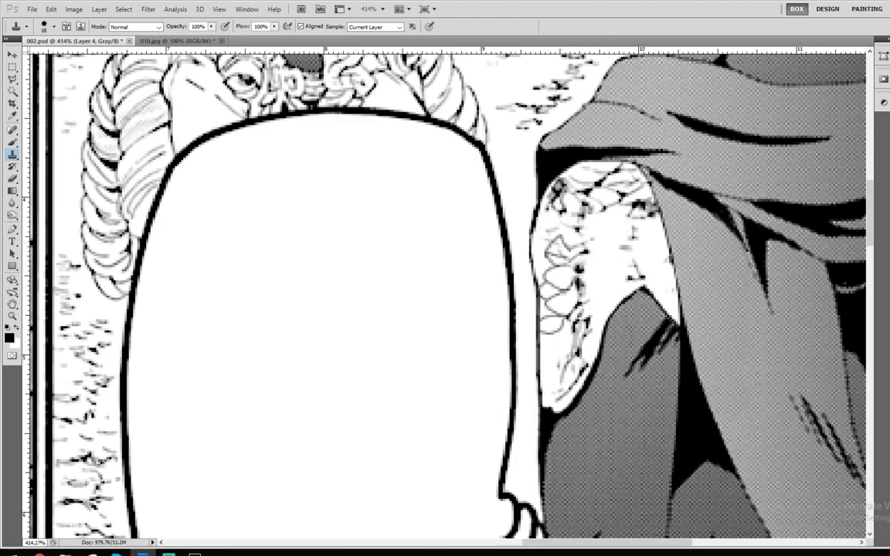
# Step: Remove the hand-drawn lace scallops from the Black layer
pyautogui.press('e')
pyautogui.moveTo(570, 254)
pyautogui.mouseDown()
pyautogui.moveTo(553, 285)
pyautogui.moveTo(568, 285)
pyautogui.moveTo(561, 254)
pyautogui.moveTo(561, 325)
pyautogui.moveTo(557, 276)
pyautogui.moveTo(558, 315)
pyautogui.mouseUp()
pyautogui.hotkey('ctrl', 'z')
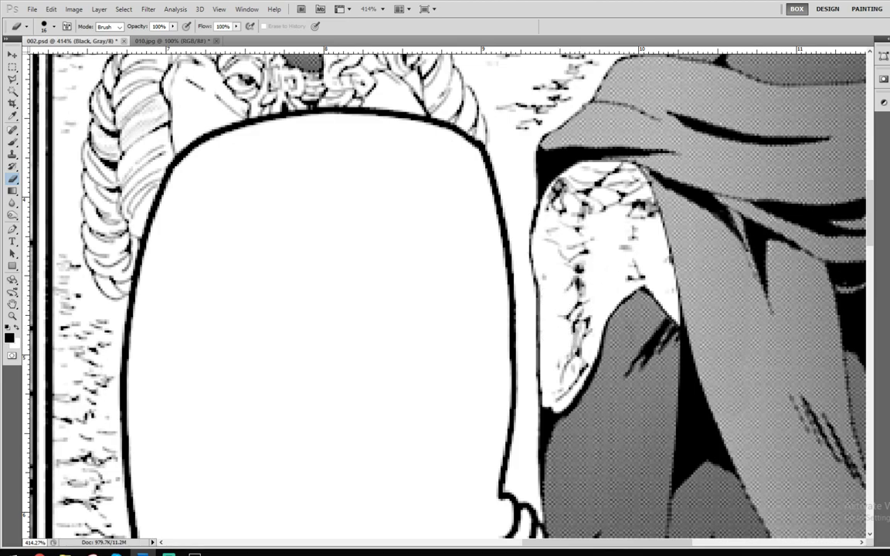
# Step: Clone the lace texture across the blank part of the sleeve's trim on Layer 4 and erase the overspill along its edge
pyautogui.press('s')
pyautogui.keyDown('alt'); pyautogui.click(551, 248); pyautogui.keyUp('alt')
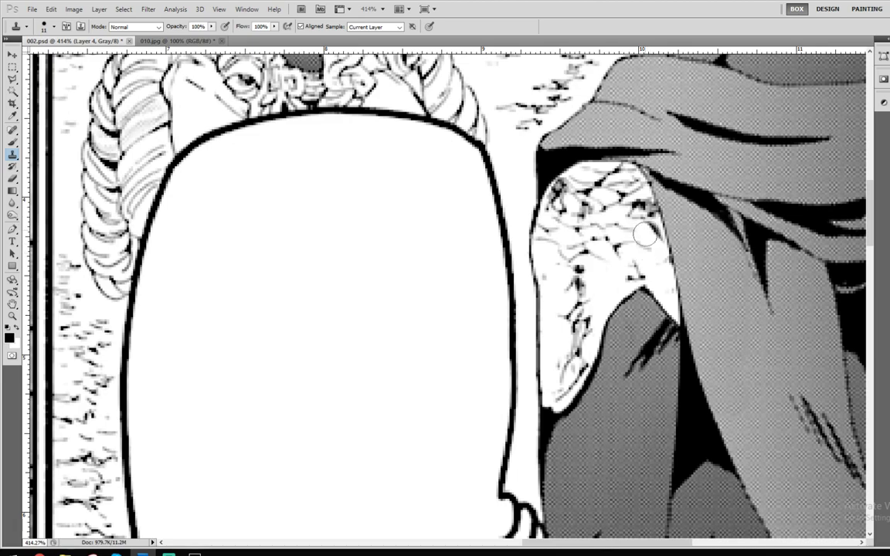
pyautogui.press('e')
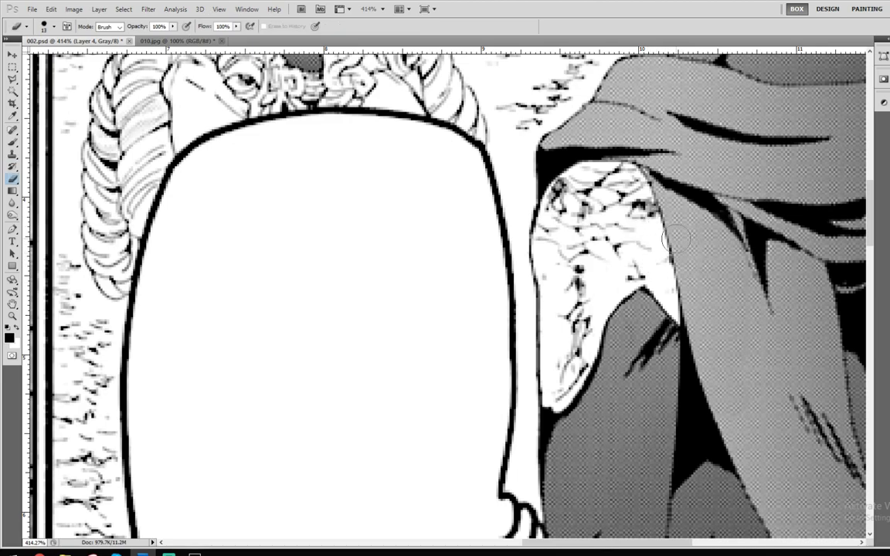
pyautogui.hotkey('ctrl', 'alt', '0')
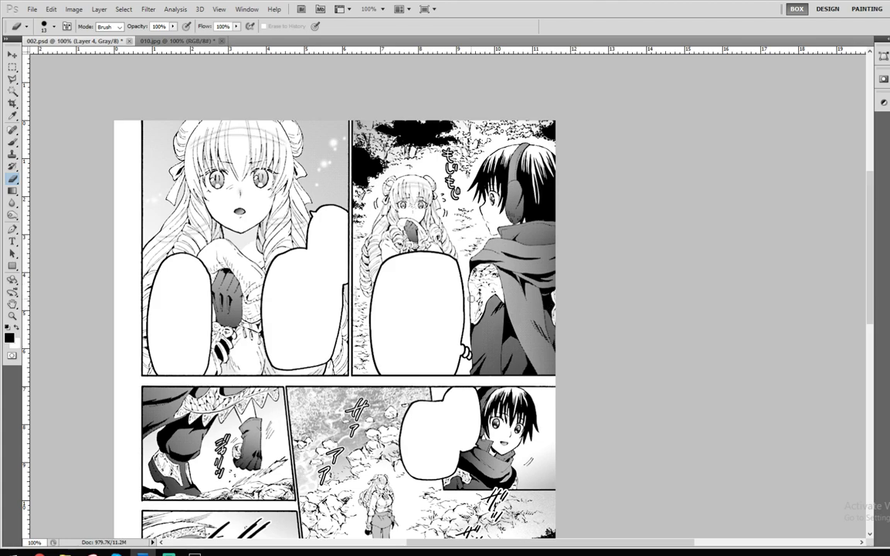
pyautogui.scroll(5, 492, 283)
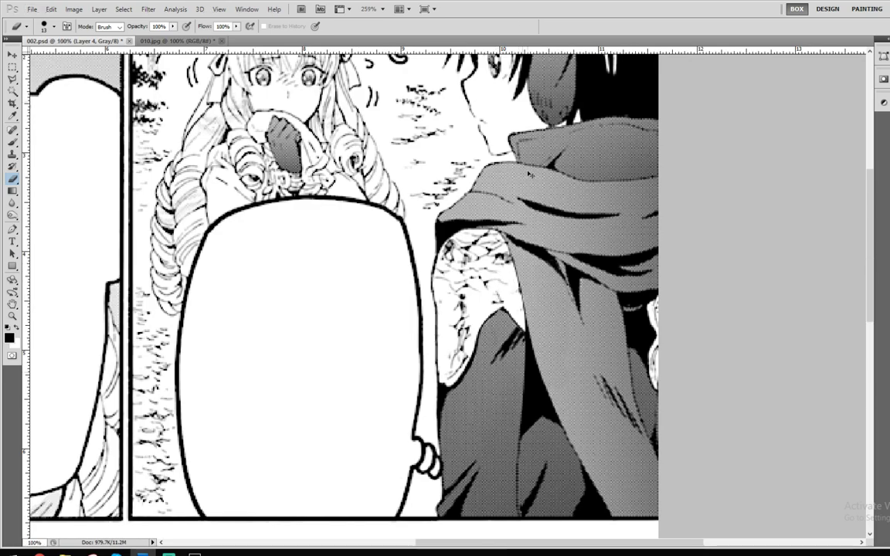
pyautogui.hotkey('ctrl', '1')
# Step: Switch to File Explorer and open 002.jpg from the Death March ch52 folder in Photos
pyautogui.hotkey('alt', 'Tab')
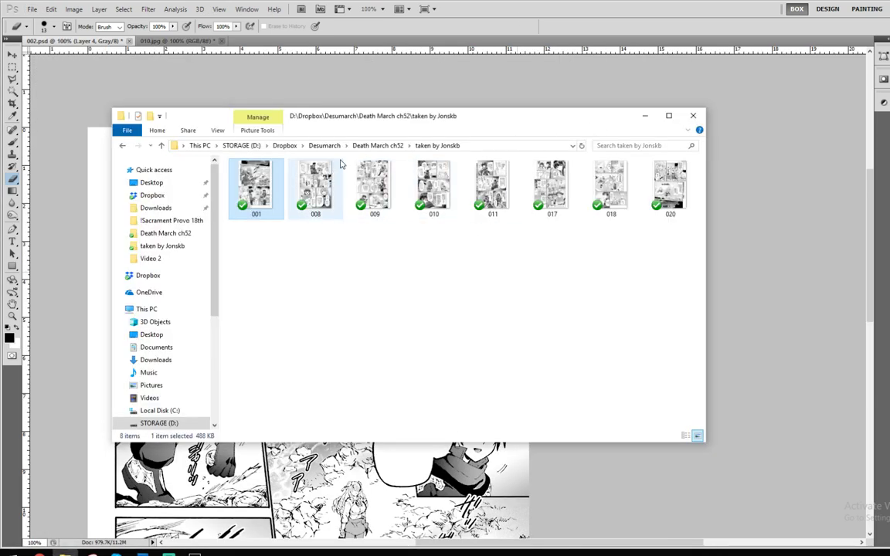
pyautogui.click(323, 146)
pyautogui.doubleClick(262, 207)
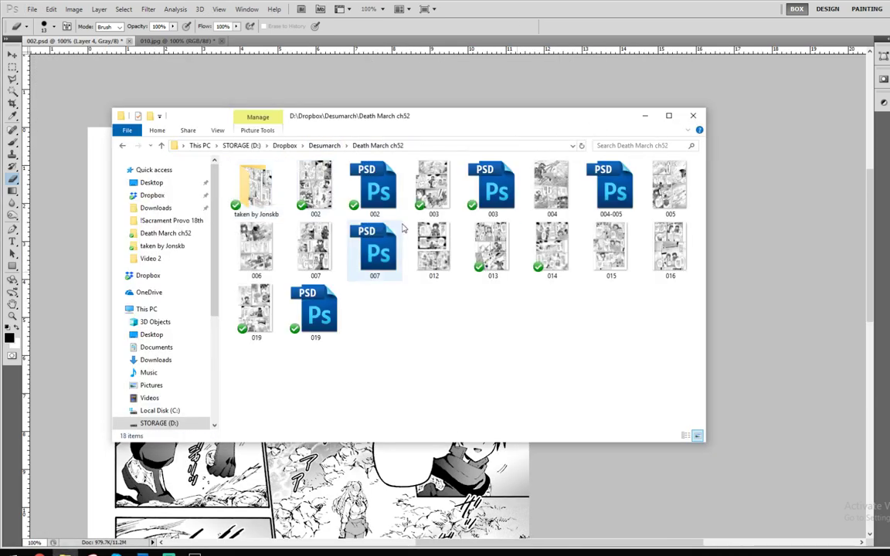
pyautogui.doubleClick(313, 189)
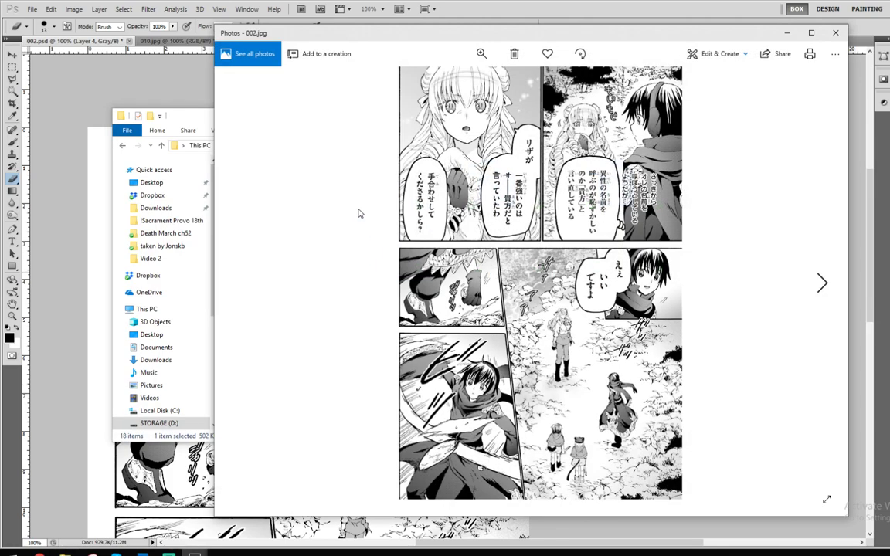
# Step: Examine the chapter's pages through 019.jpg for a usable view of the cloak's lace trim, and close the viewer
pyautogui.press('Right')
pyautogui.press('Right')
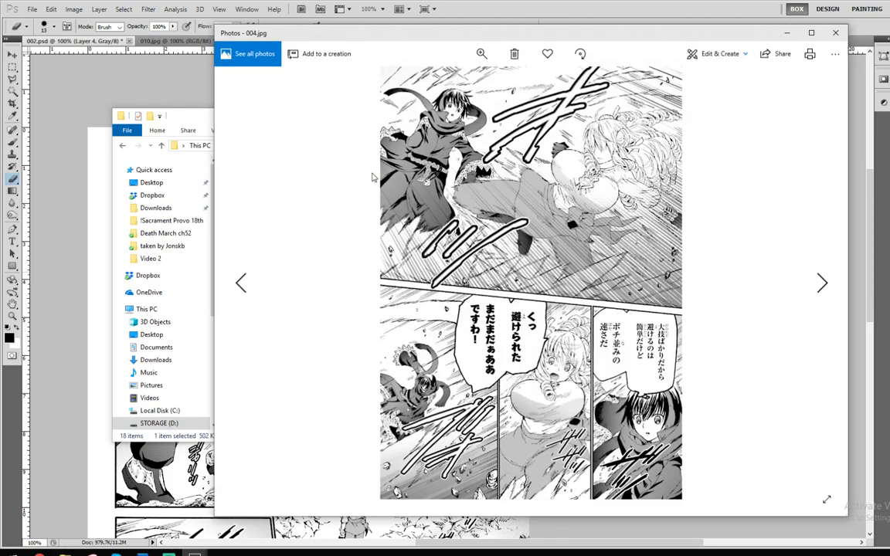
pyautogui.press('Right')
pyautogui.press('Right')
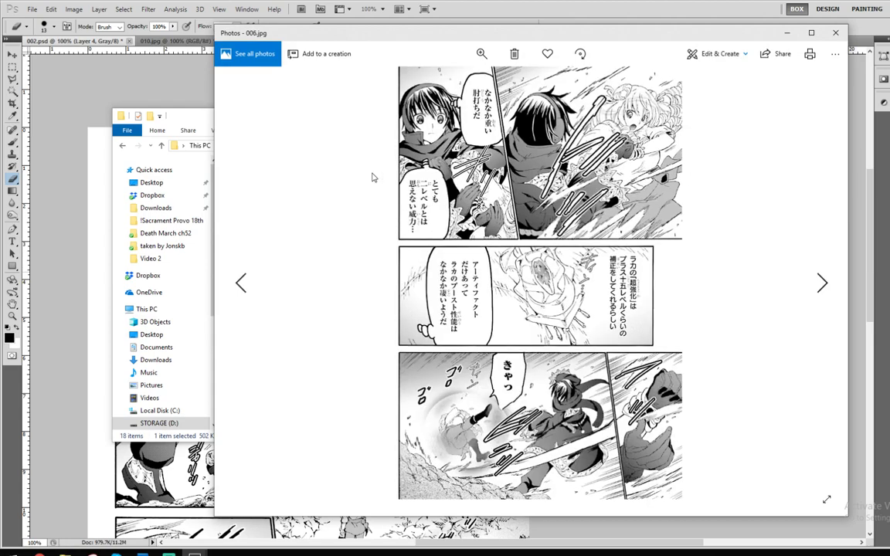
pyautogui.press('Right')
pyautogui.press('Right')
pyautogui.press('Right')
pyautogui.press('Right')
pyautogui.press('Right')
pyautogui.press('Right')
pyautogui.press('Right')
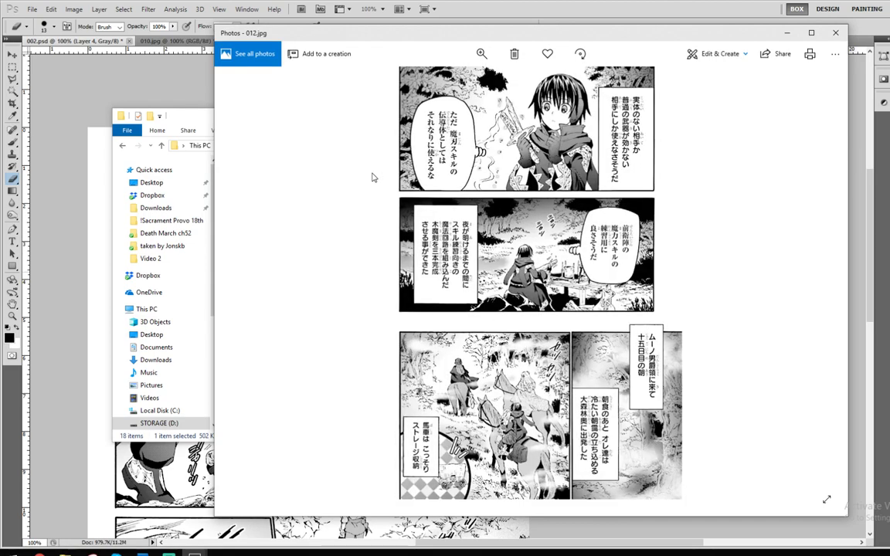
pyautogui.press('Right')
pyautogui.press('Right')
pyautogui.press('Right')
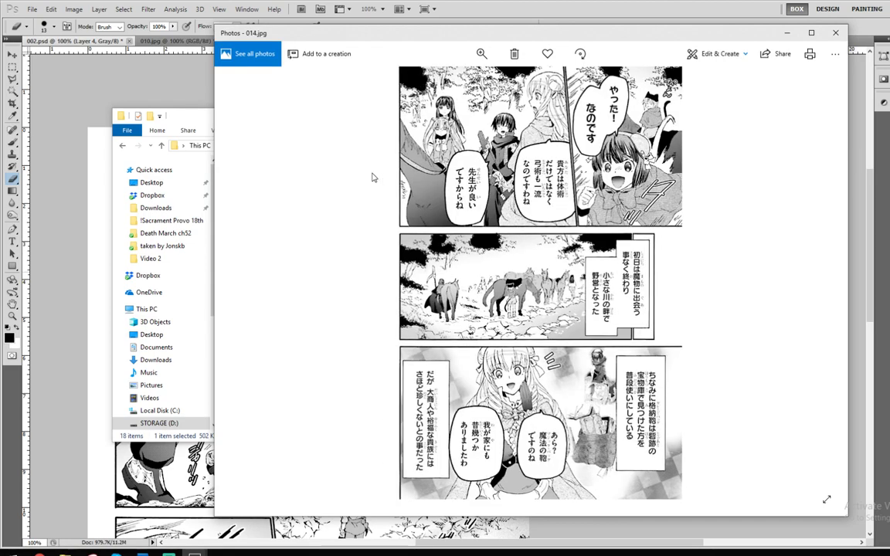
pyautogui.press('Right')
pyautogui.press('Right')
pyautogui.press('Right')
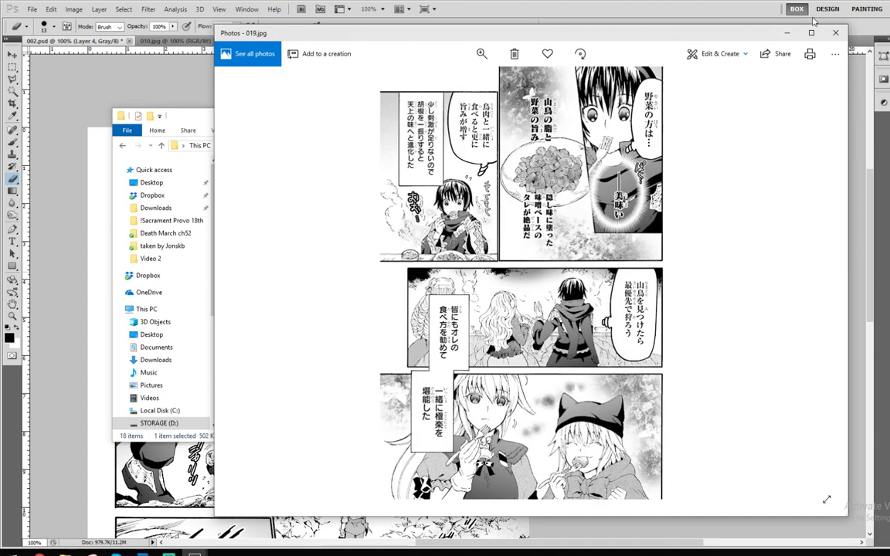
pyautogui.click(835, 32)
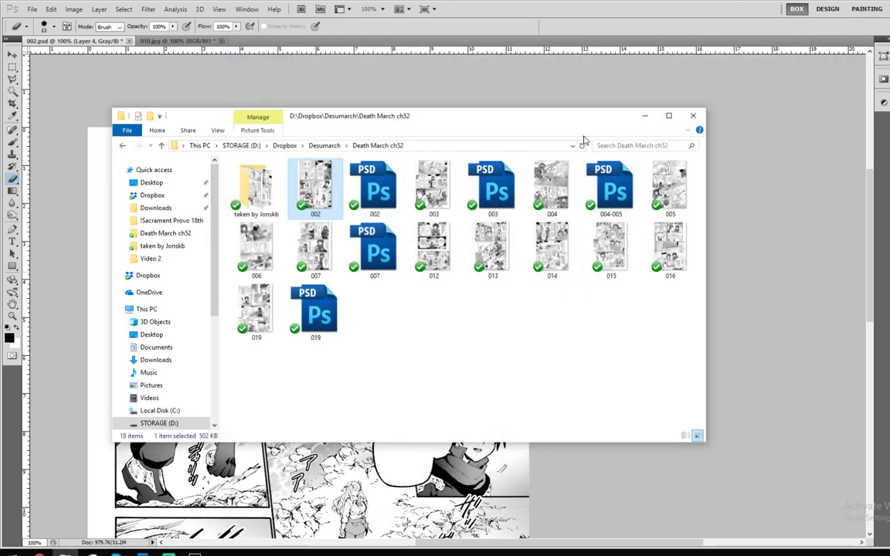
# Step: Open 010.jpg from the chapter's subfolder of taken pages to examine its lace trim
pyautogui.doubleClick(255, 185)
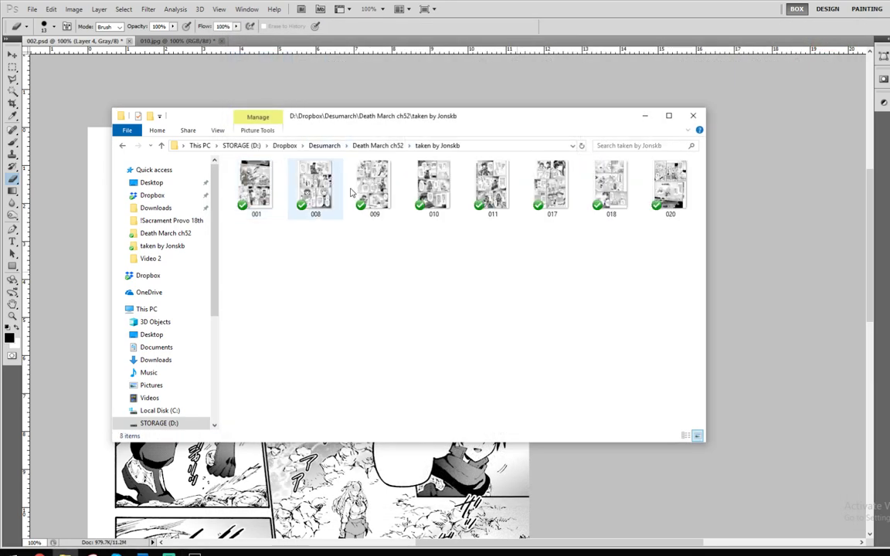
pyautogui.doubleClick(434, 185)
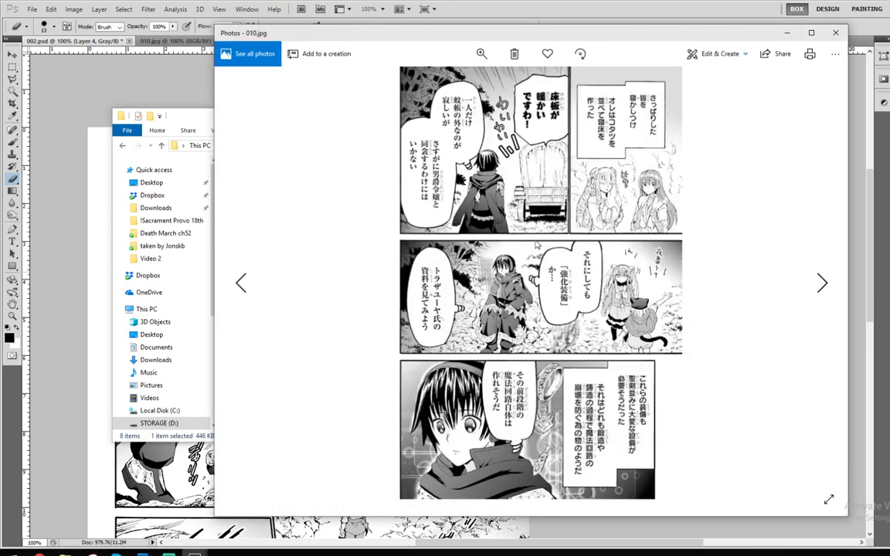